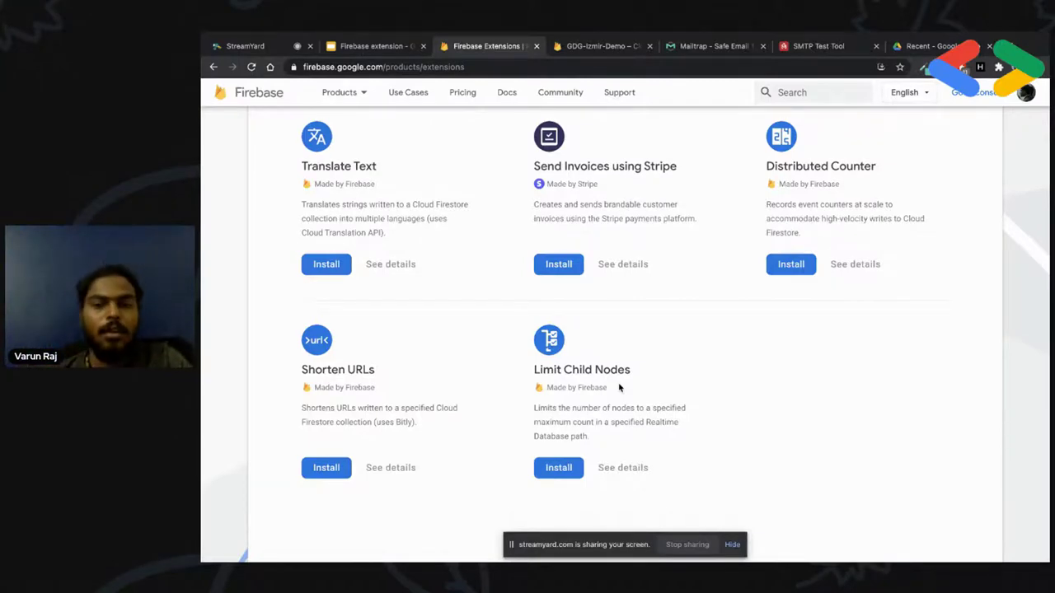
Open the GDG-Izmir-Demo Extensions page and the official Firebase extensions catalogue
scroll(619, 388, "up", 2)
scroll(619, 388, "up", 3)
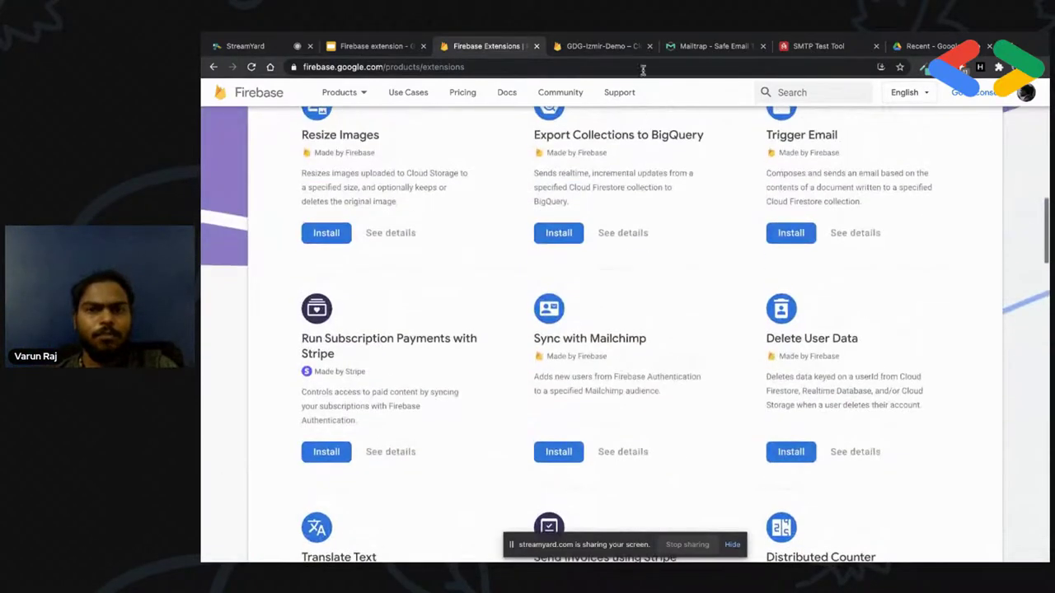
left_click(606, 46)
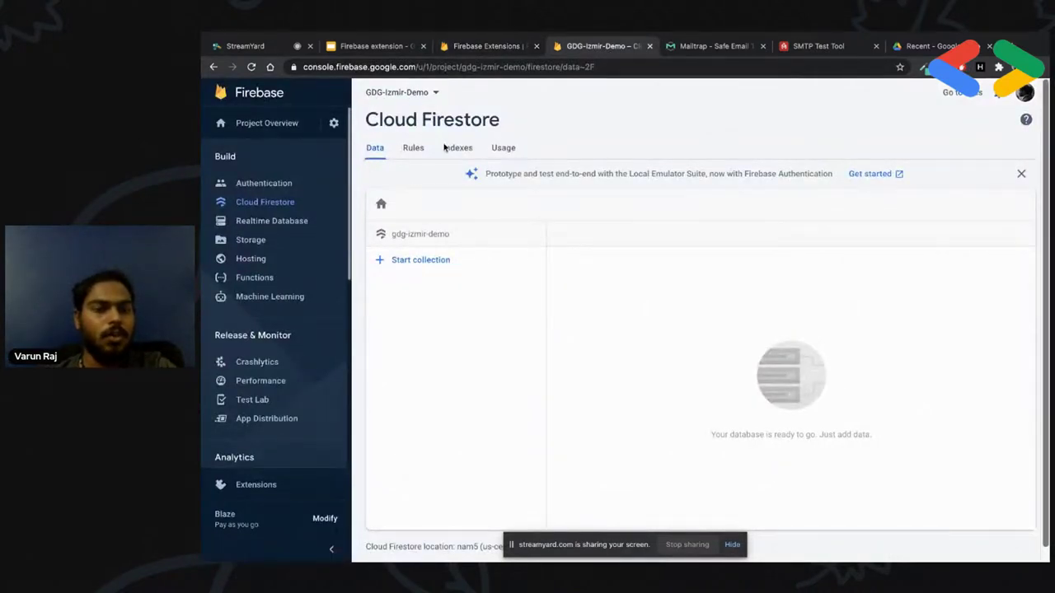
left_click(250, 490)
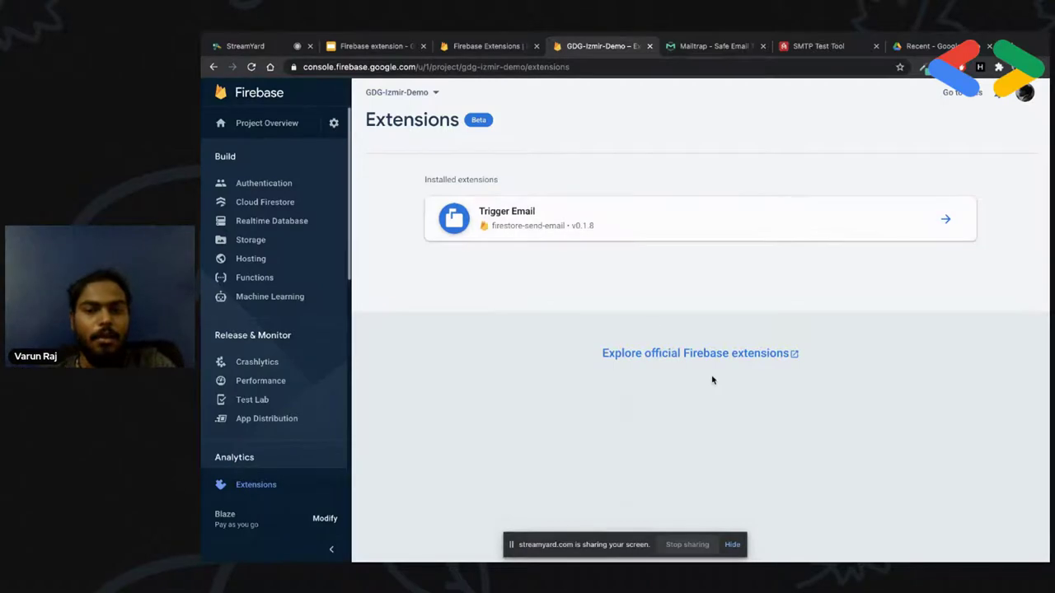
left_click(695, 354)
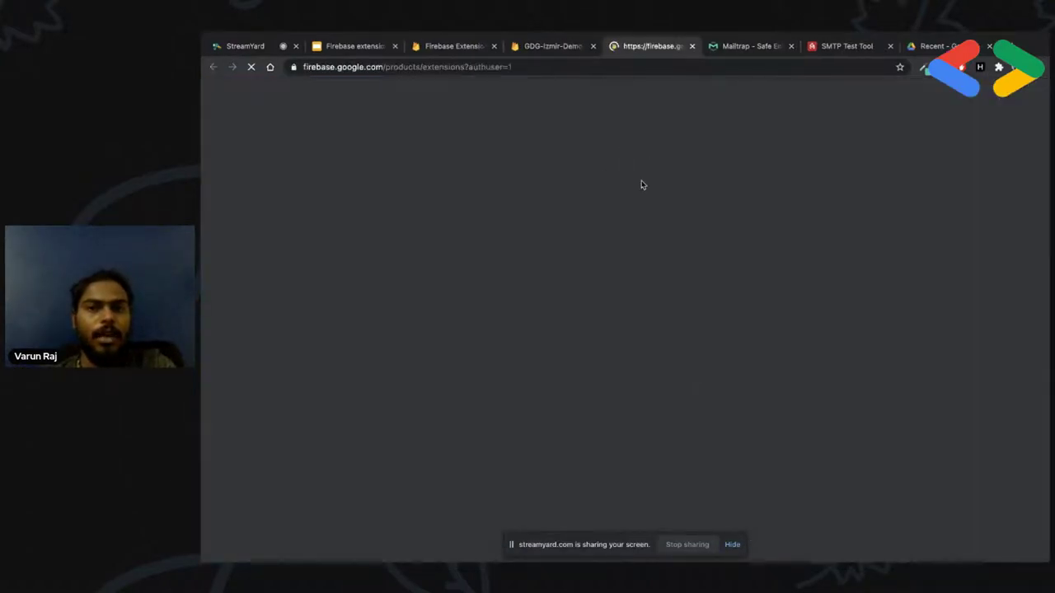
Browse the catalogue, then switch to the Firebase console tab listing Recent projects
scroll(629, 356, "down", 3)
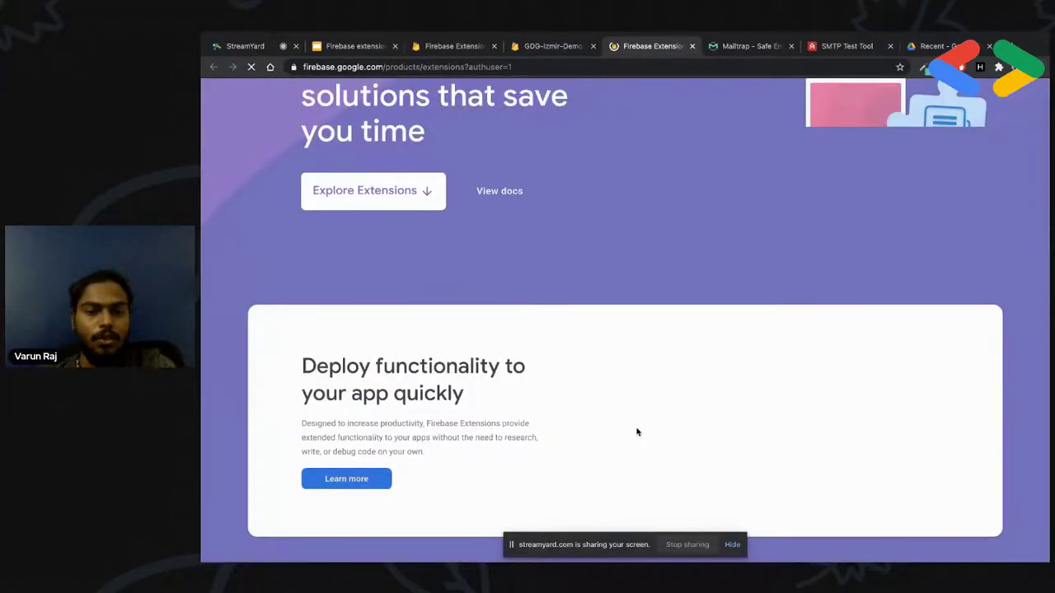
scroll(636, 431, "down", 1)
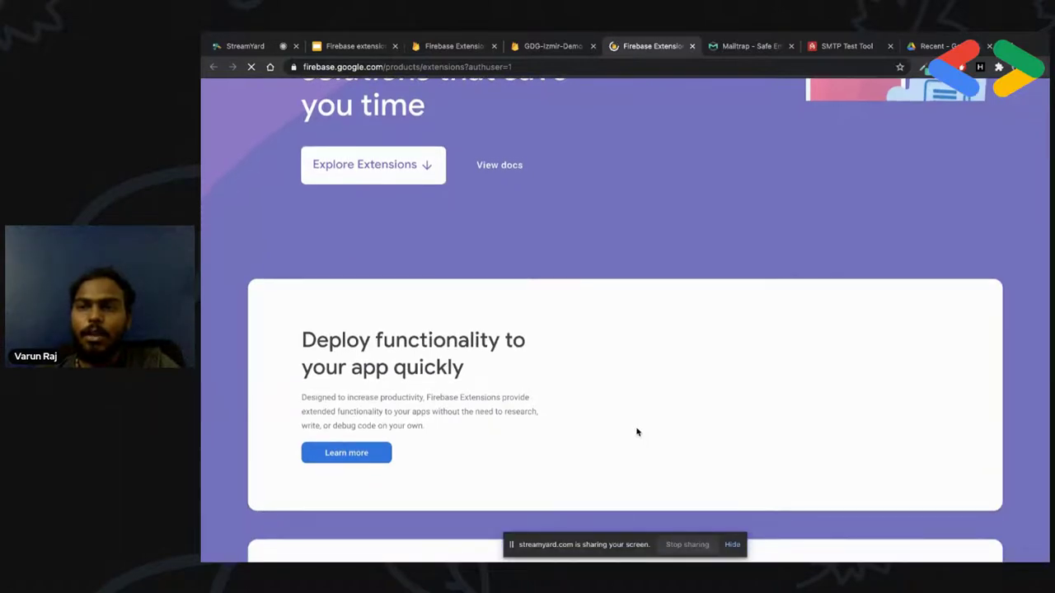
scroll(636, 431, "down", 1)
scroll(636, 429, "up", 5)
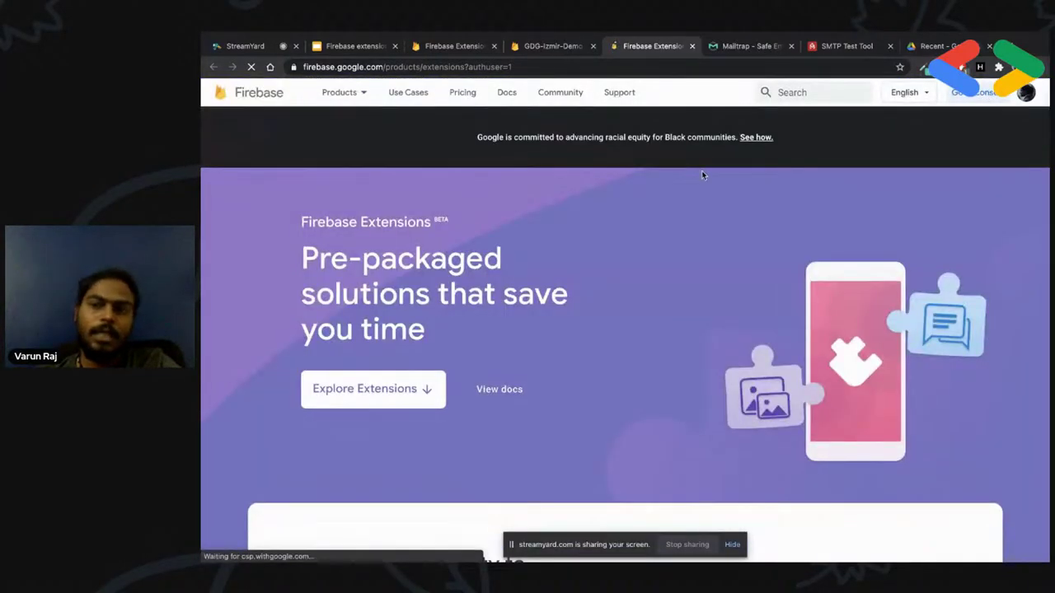
left_click(554, 44)
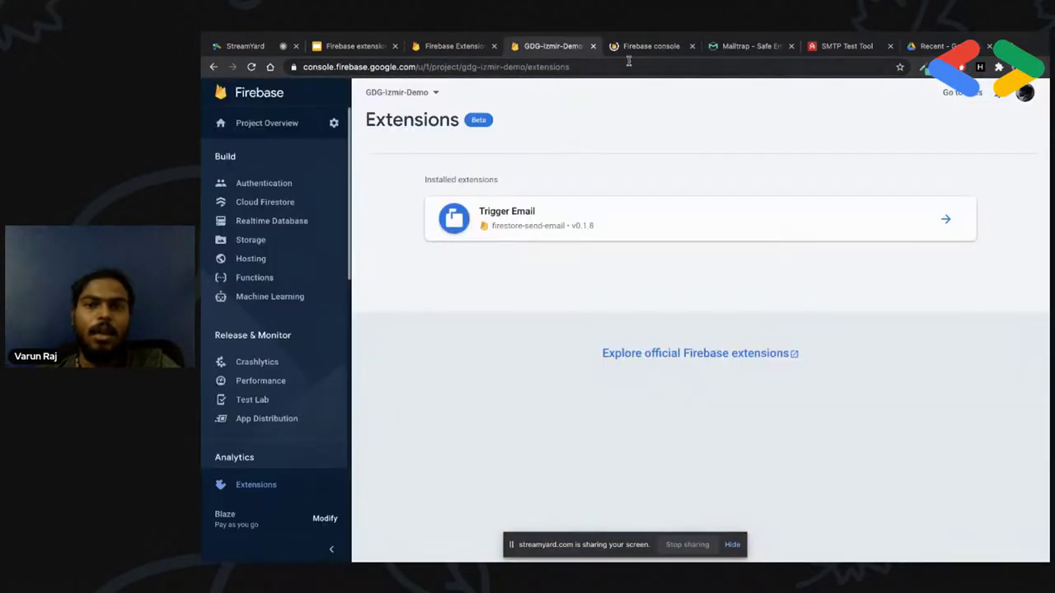
left_click(634, 46)
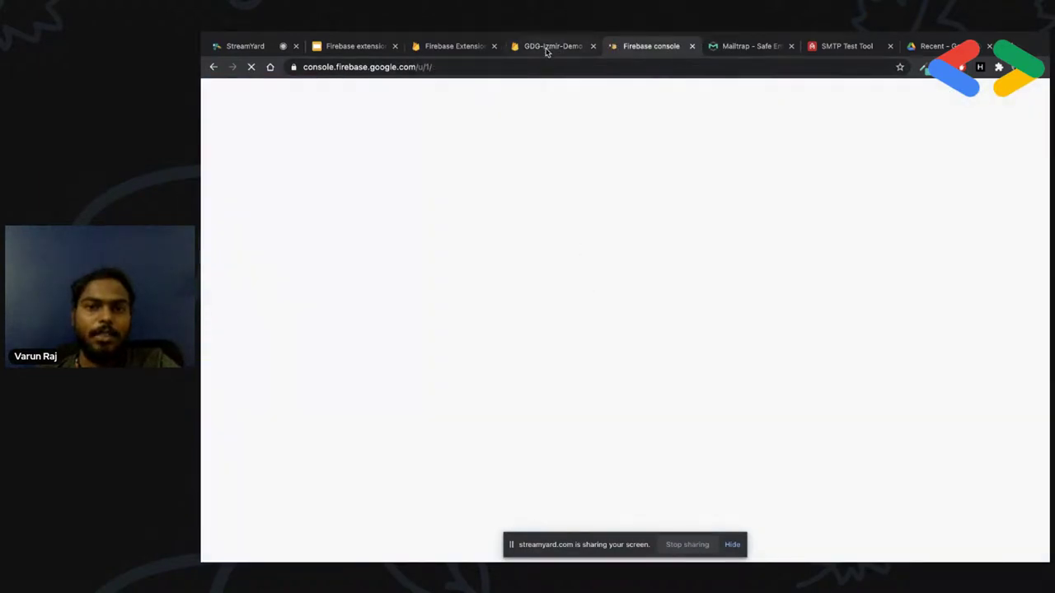
left_click(548, 46)
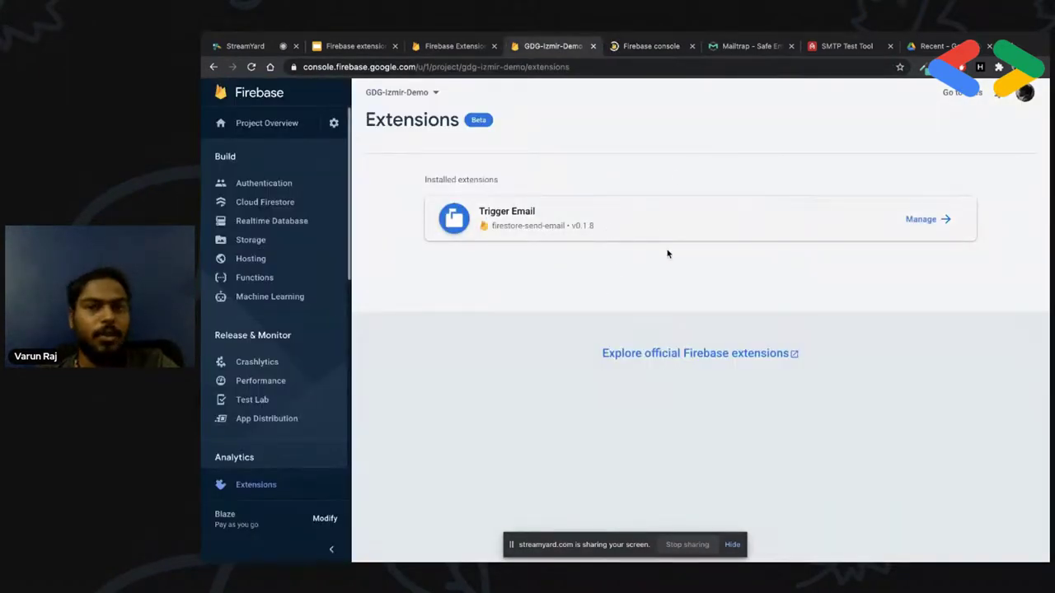
left_click(650, 48)
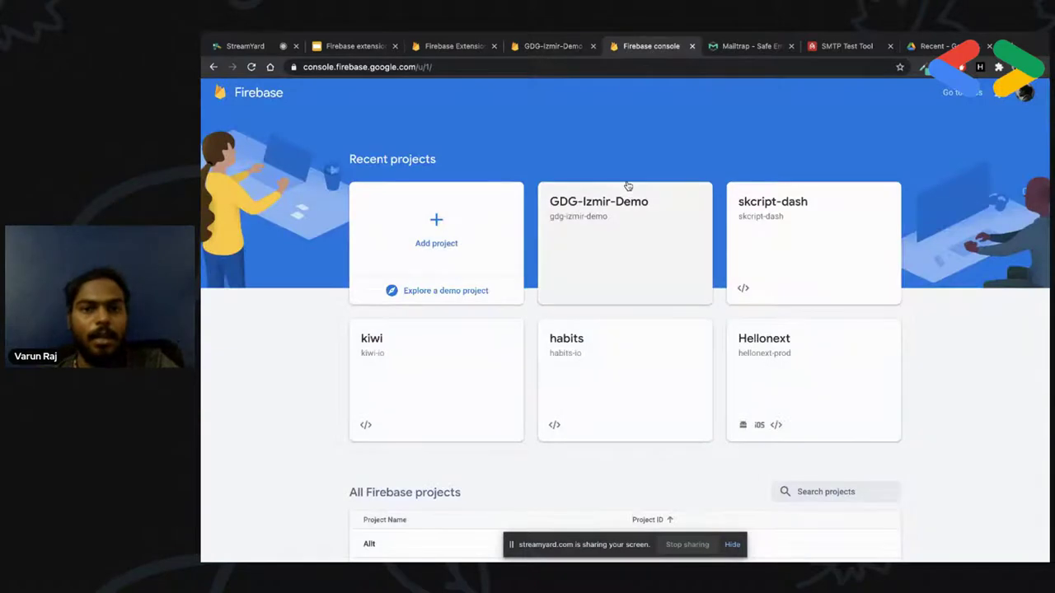
Start a new Firebase project and name it GDG-Cloud-Demo
left_click(483, 236)
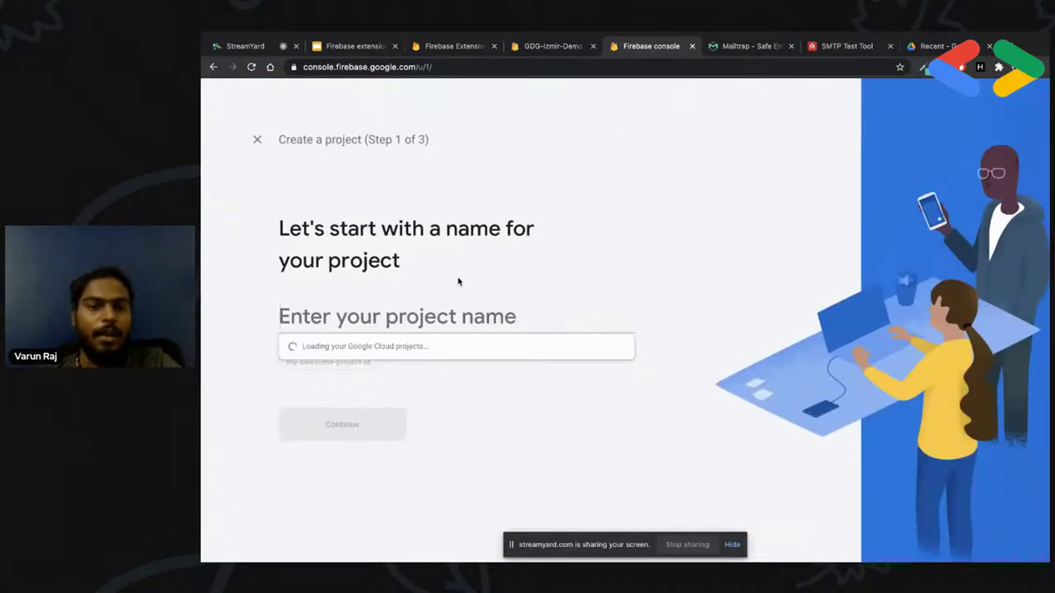
type("GD")
key("BackSpace")
key("BackSpace")
type("DE")
key("BackSpace")
key("BackSpace")
type("GDG-Cl")
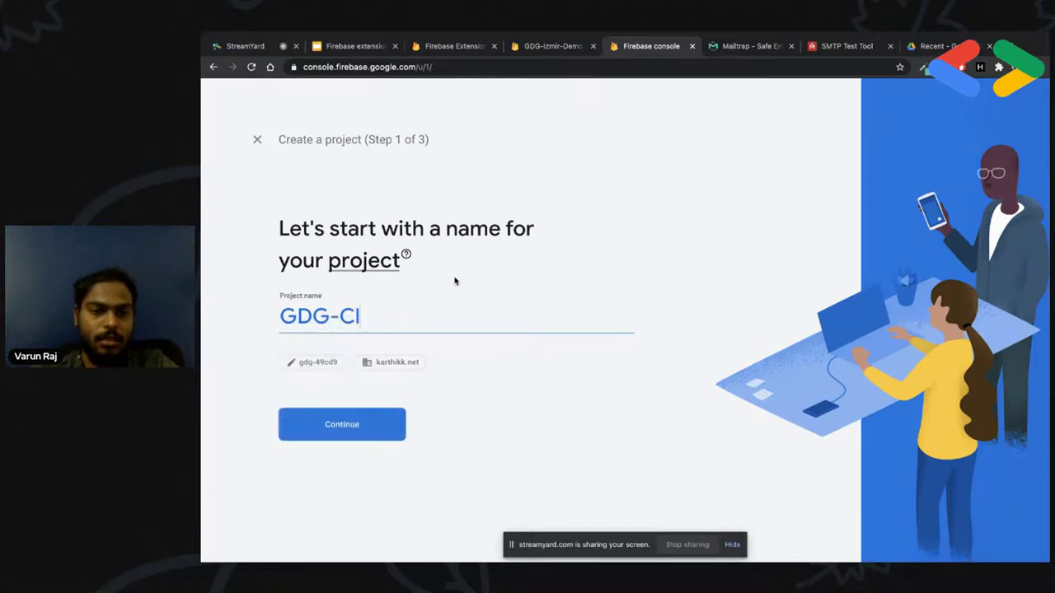
type("oud-Demo")
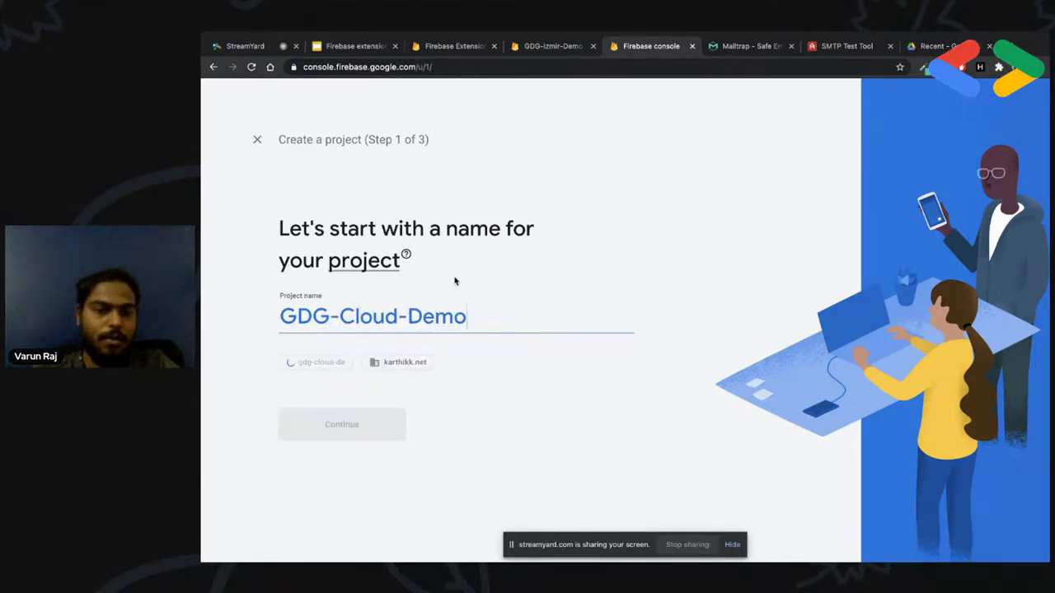
left_click(361, 422)
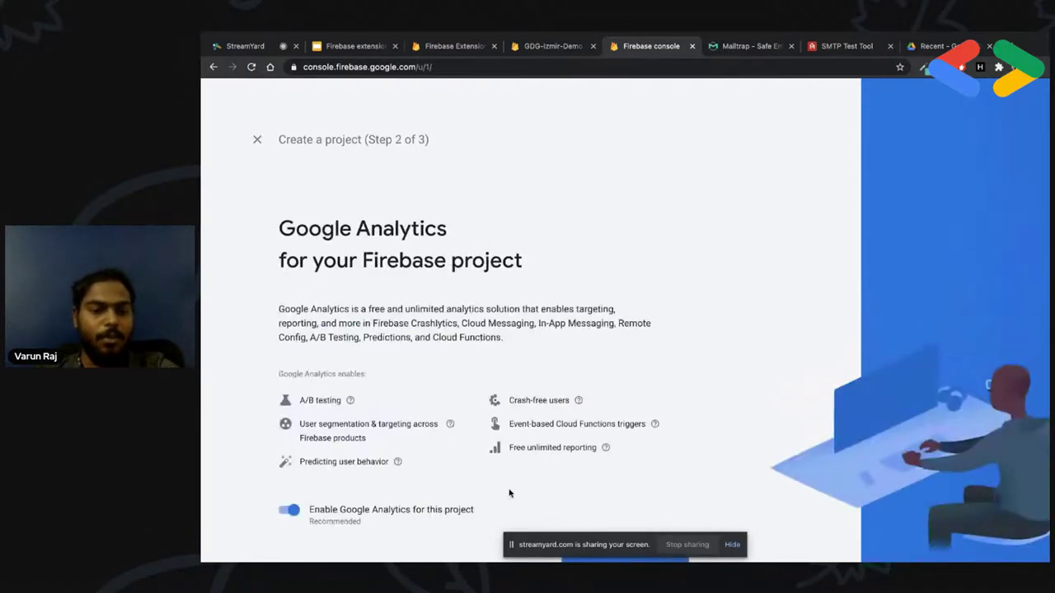
Disable Google Analytics, create the project, and continue into it once ready
left_click(639, 516)
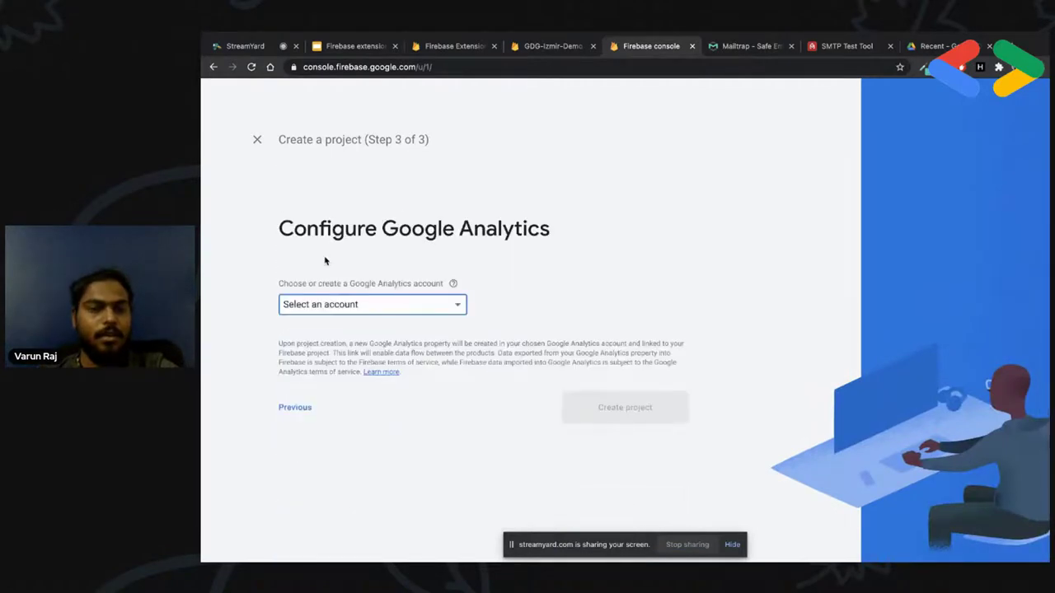
left_click(326, 307)
left_click(527, 408)
left_click(318, 404)
left_click(332, 516)
left_click(574, 506)
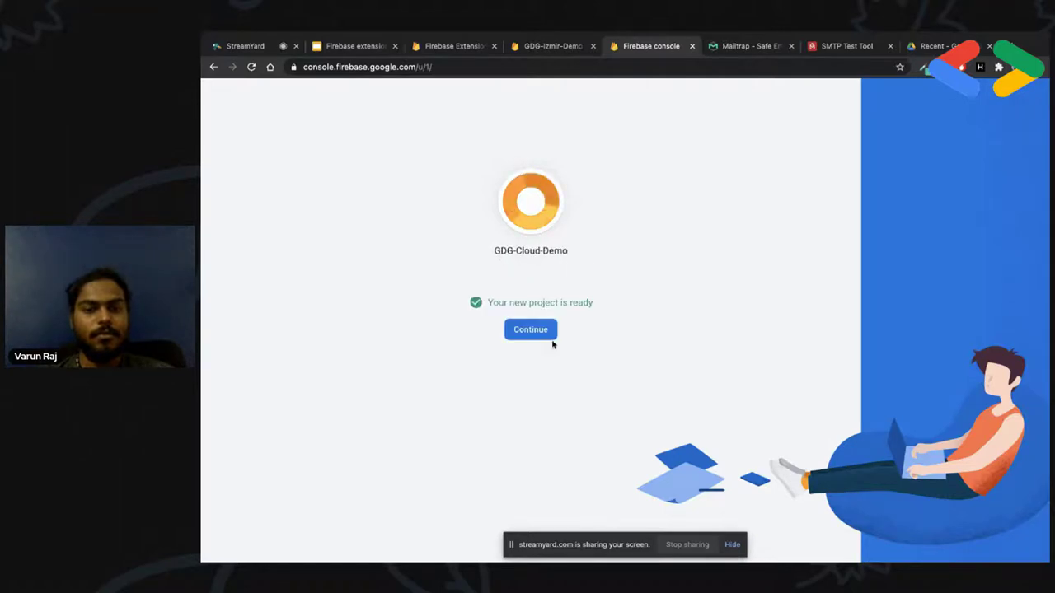
left_click(532, 331)
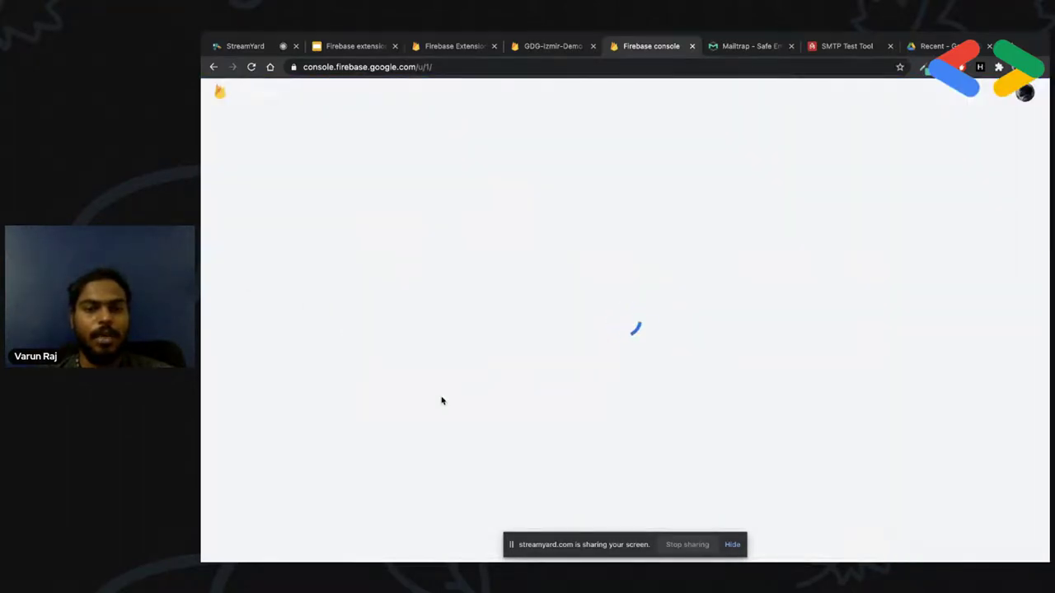
Open the Extensions page of GDG-Cloud-Demo from the sidebar
scroll(440, 400, "down", 5)
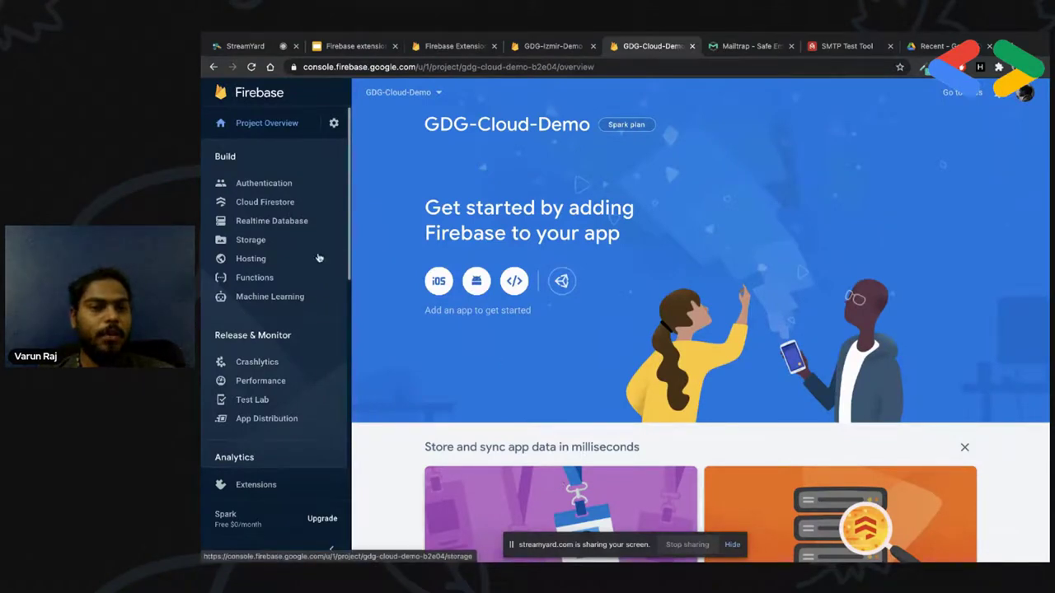
scroll(252, 334, "down", 5)
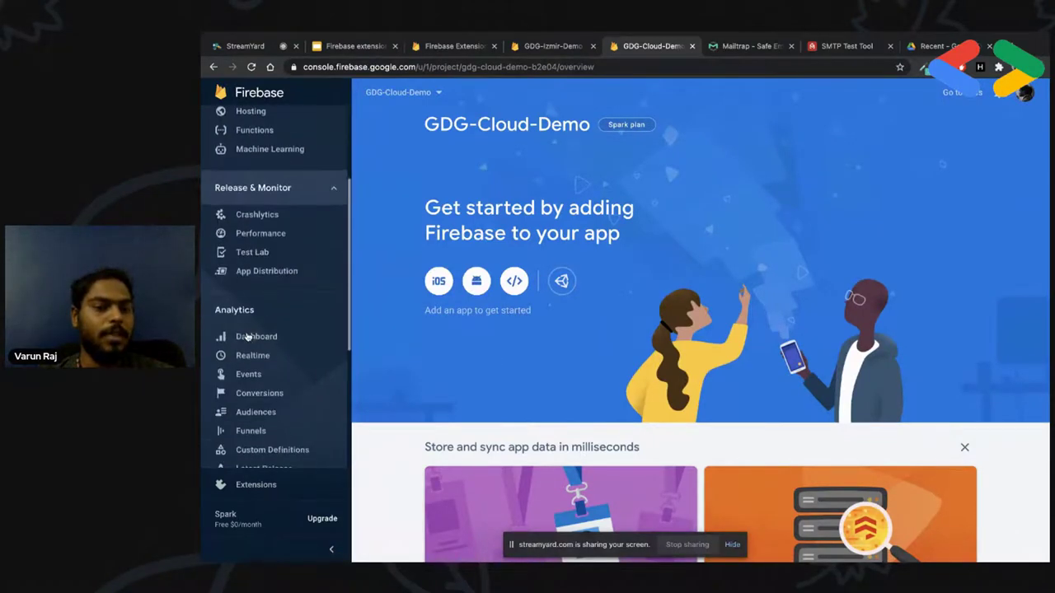
scroll(248, 329, "down", 1)
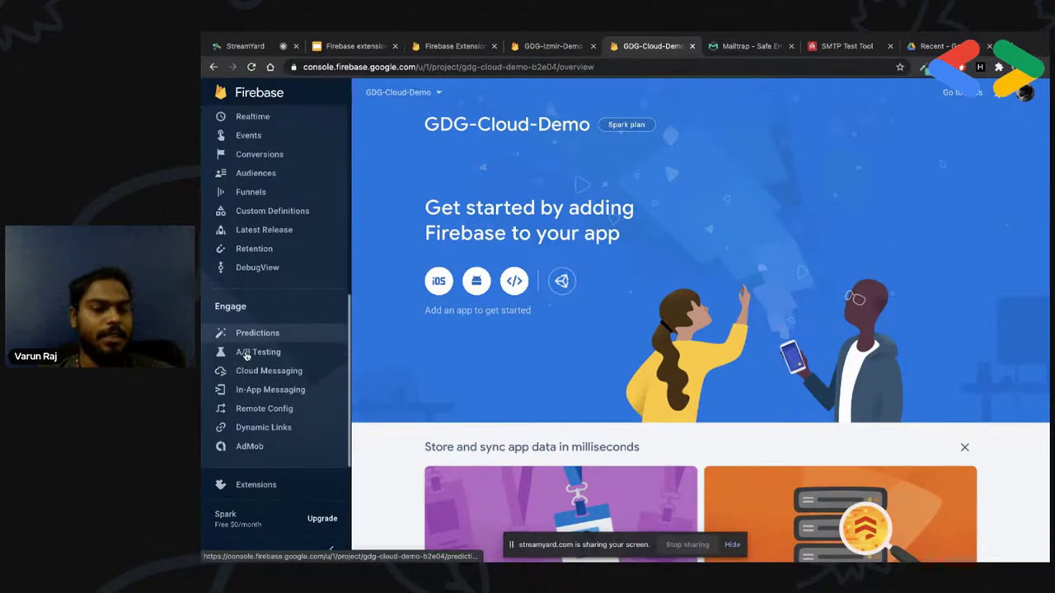
left_click(256, 486)
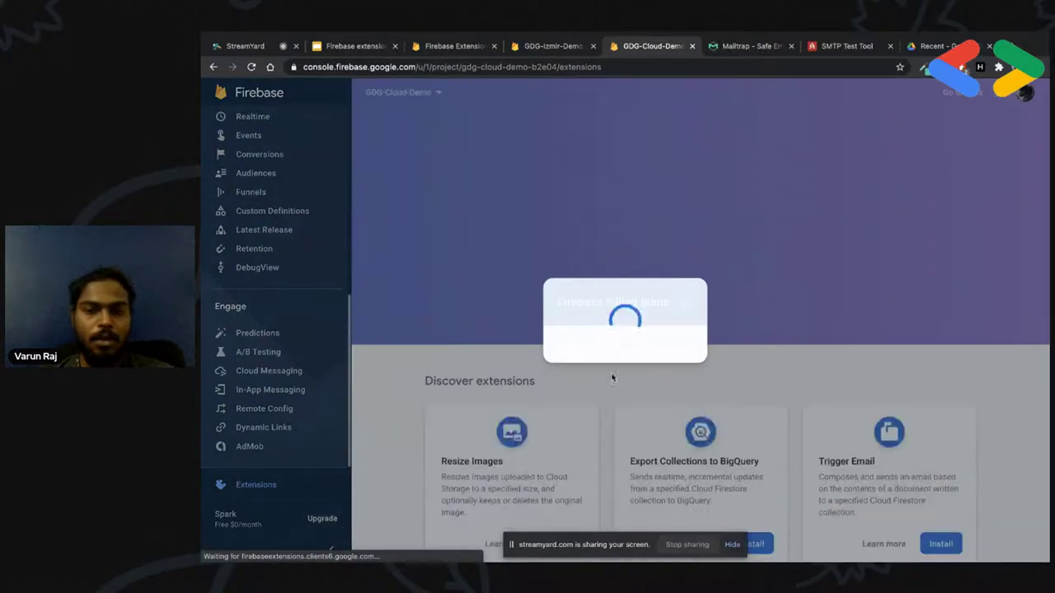
Purchase the Blaze pay-as-you-go plan using the Firebase Payment billing account
left_click(699, 450)
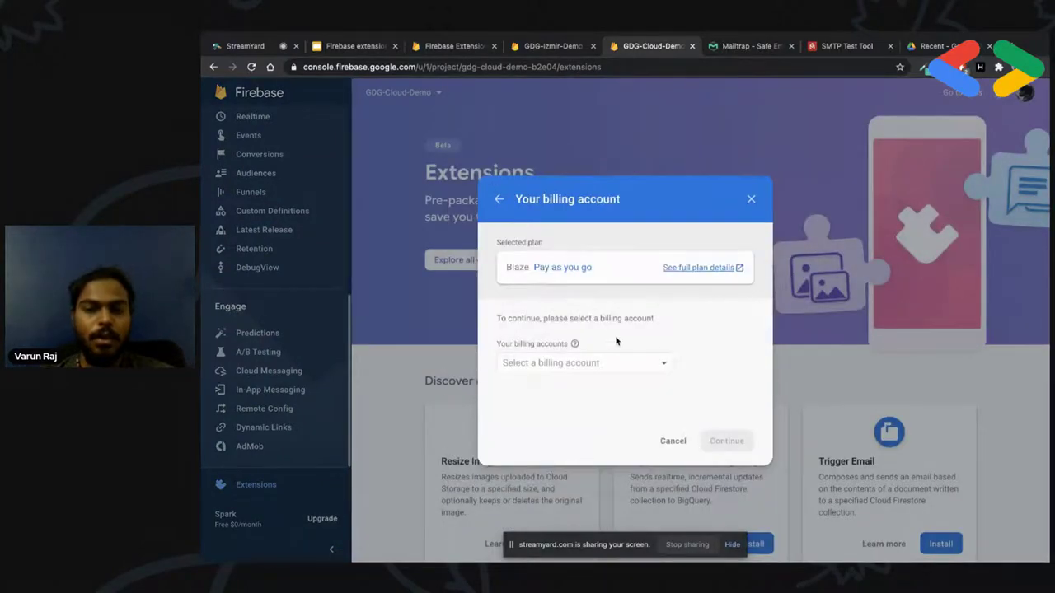
left_click(600, 359)
left_click(561, 382)
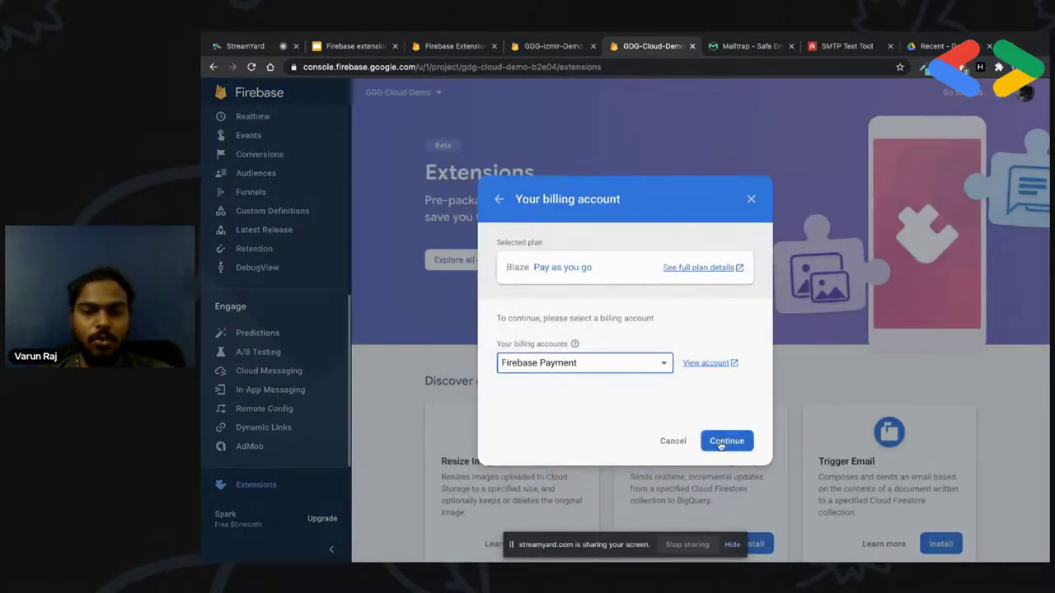
left_click(721, 443)
left_click(721, 443)
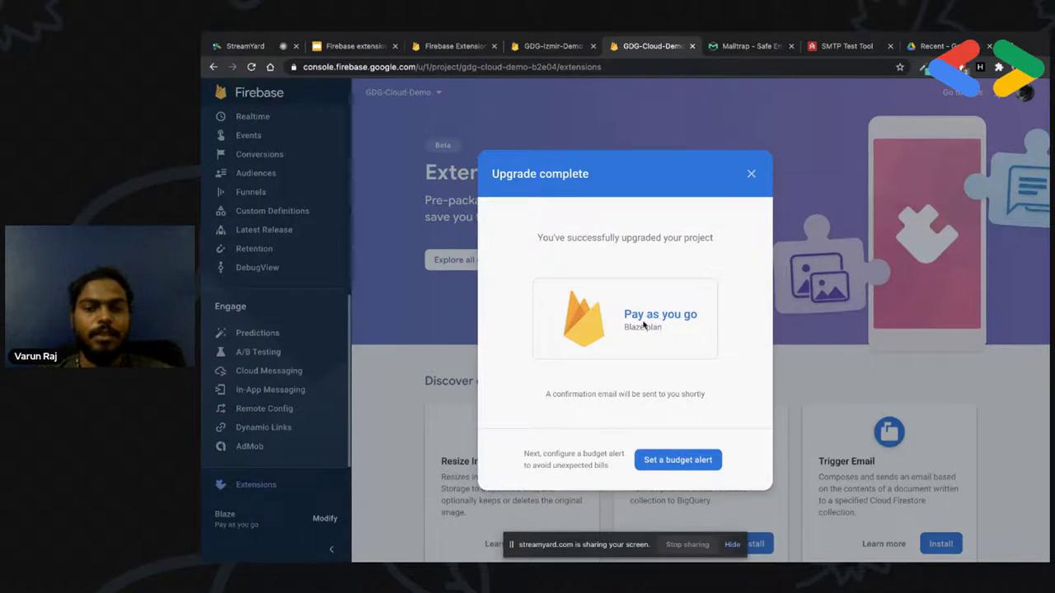
left_click(751, 174)
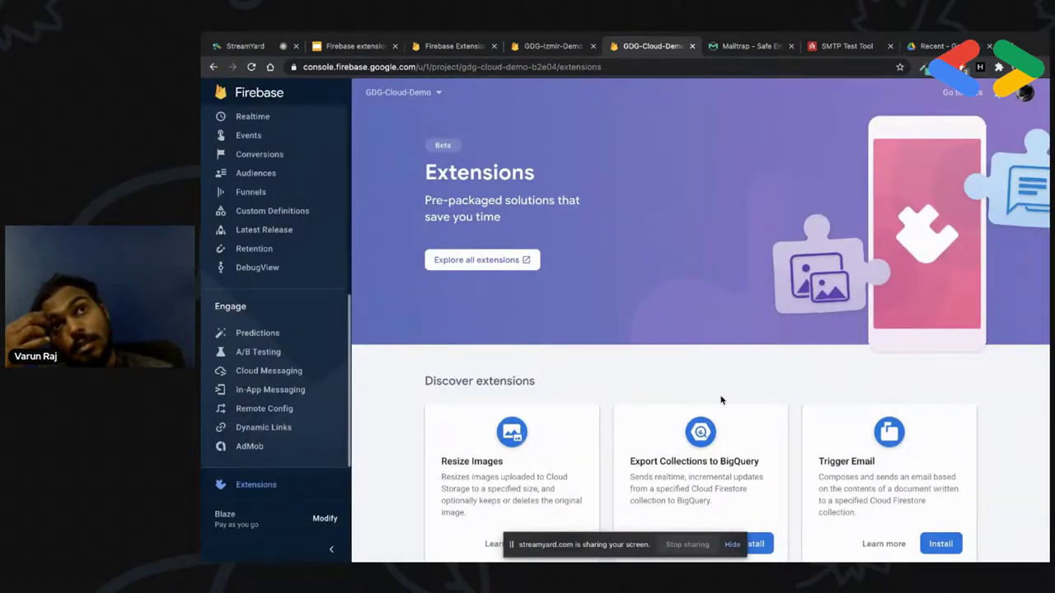
Find the Trigger Email card under Discover extensions and begin its installation
scroll(722, 400, "down", 3)
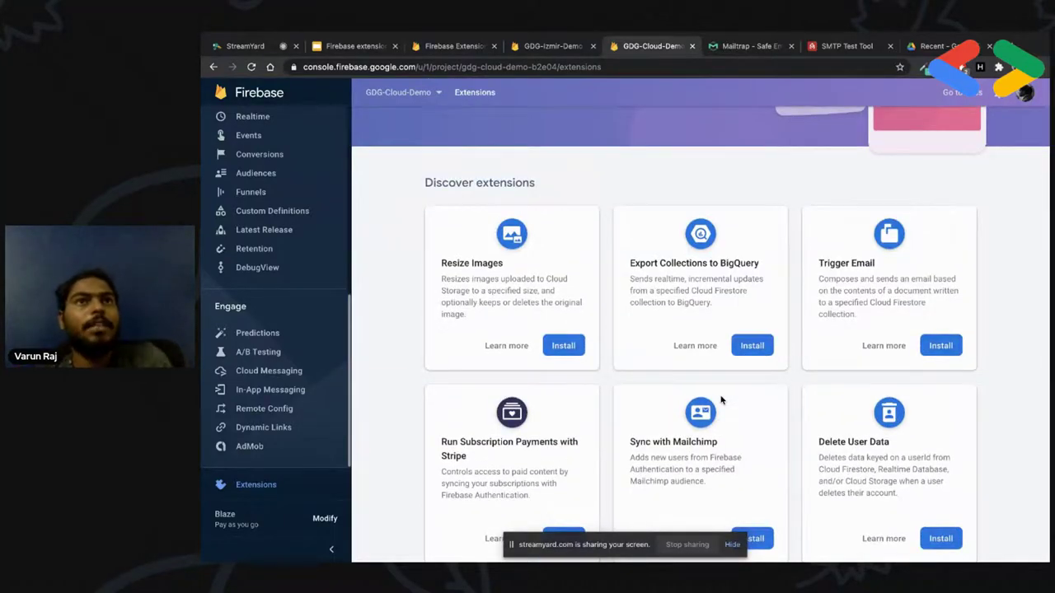
scroll(717, 400, "down", 2)
scroll(636, 382, "up", 3)
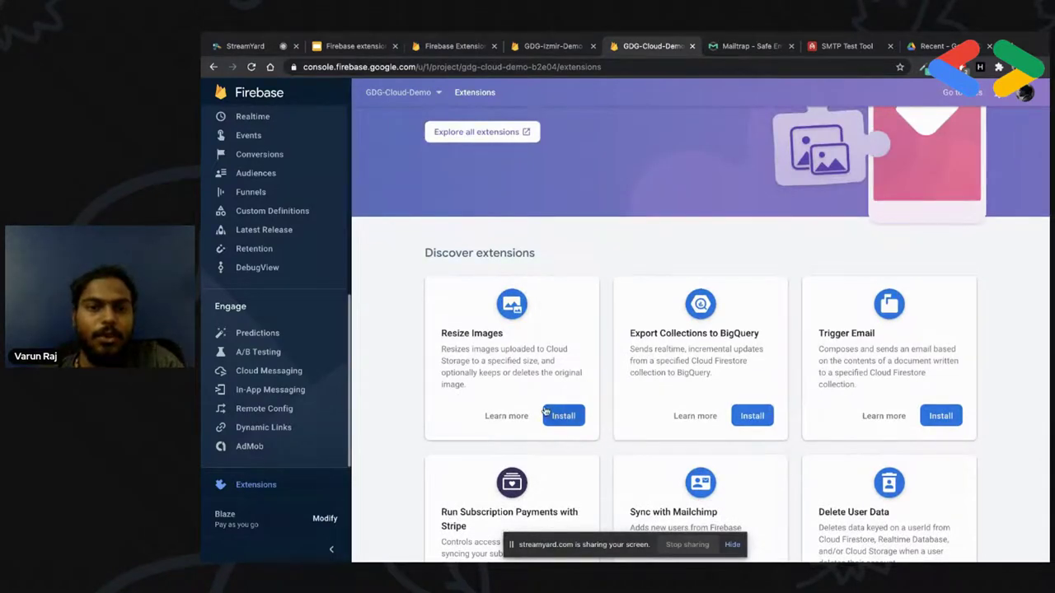
scroll(466, 281, "up", 2)
scroll(530, 379, "down", 2)
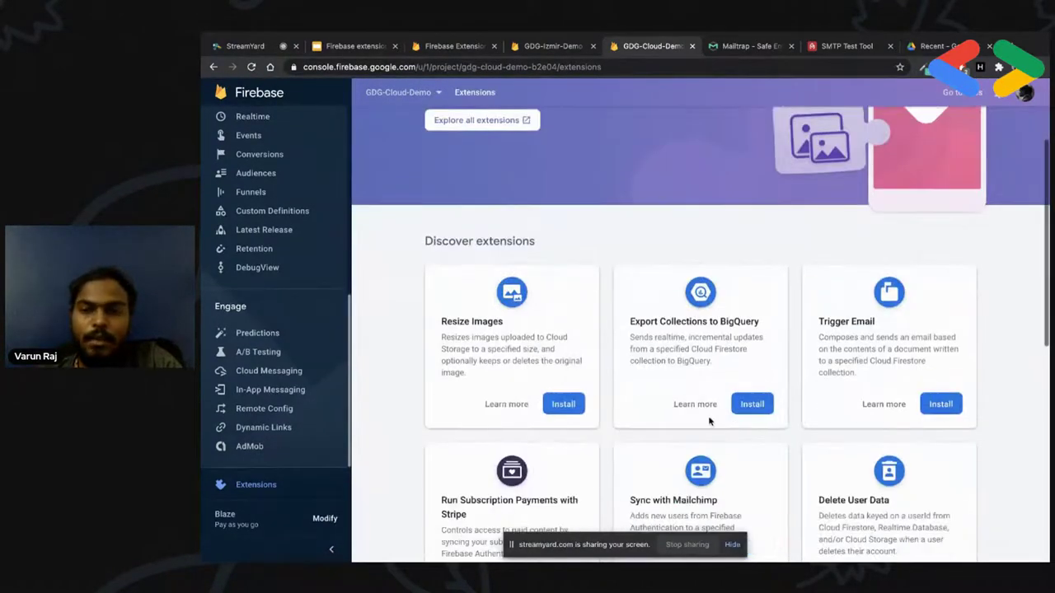
scroll(708, 416, "down", 1)
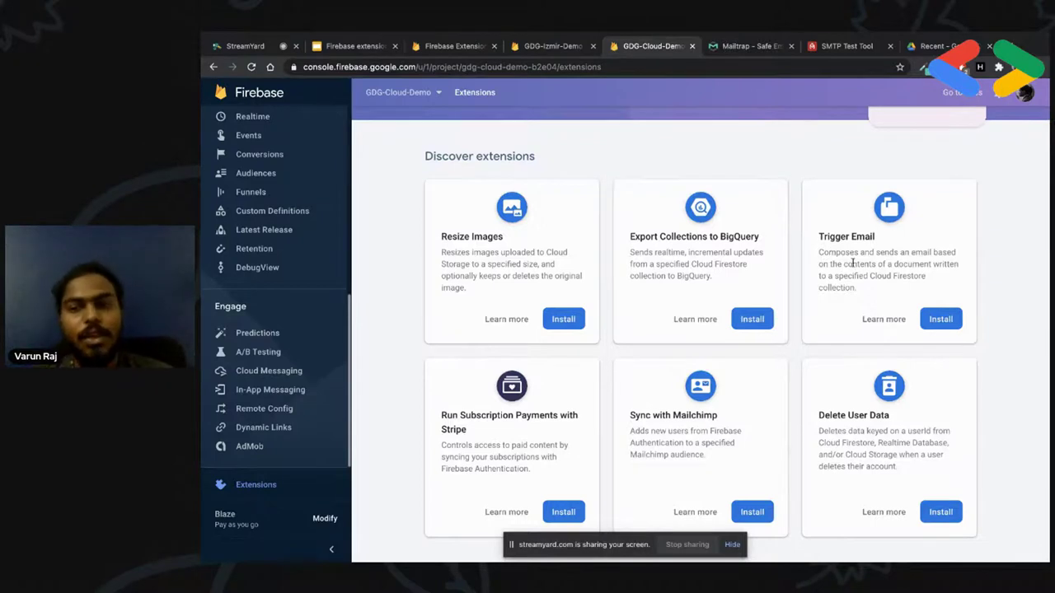
left_click_drag(865, 245, 842, 245)
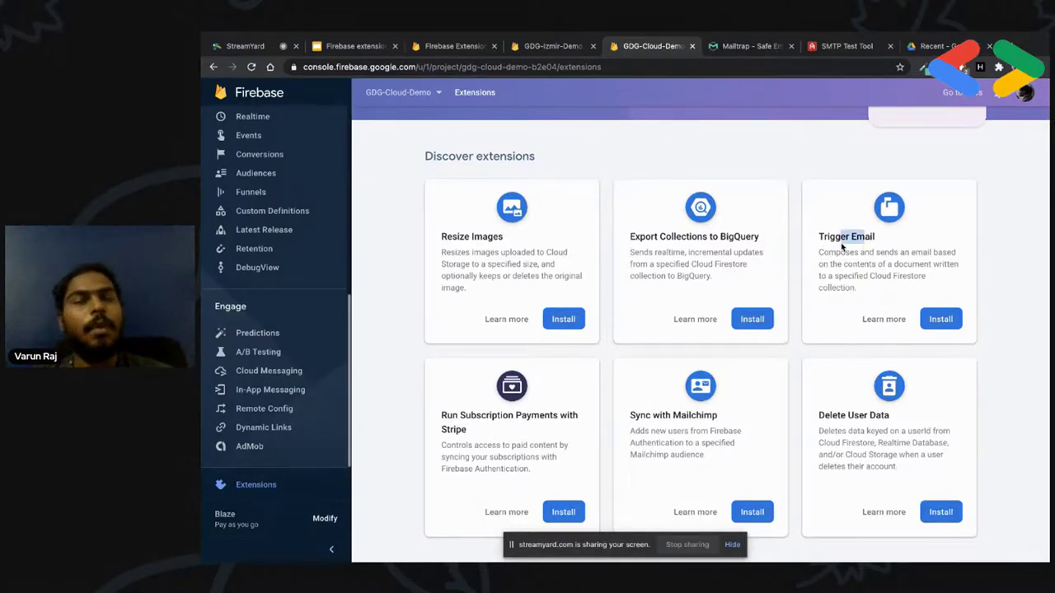
left_click(890, 299)
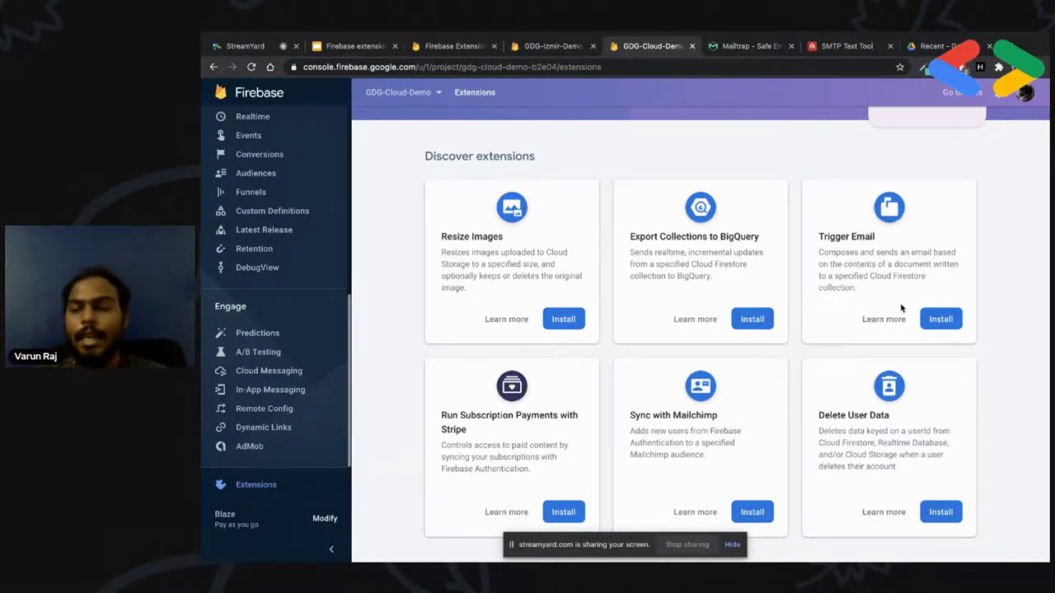
left_click(938, 322)
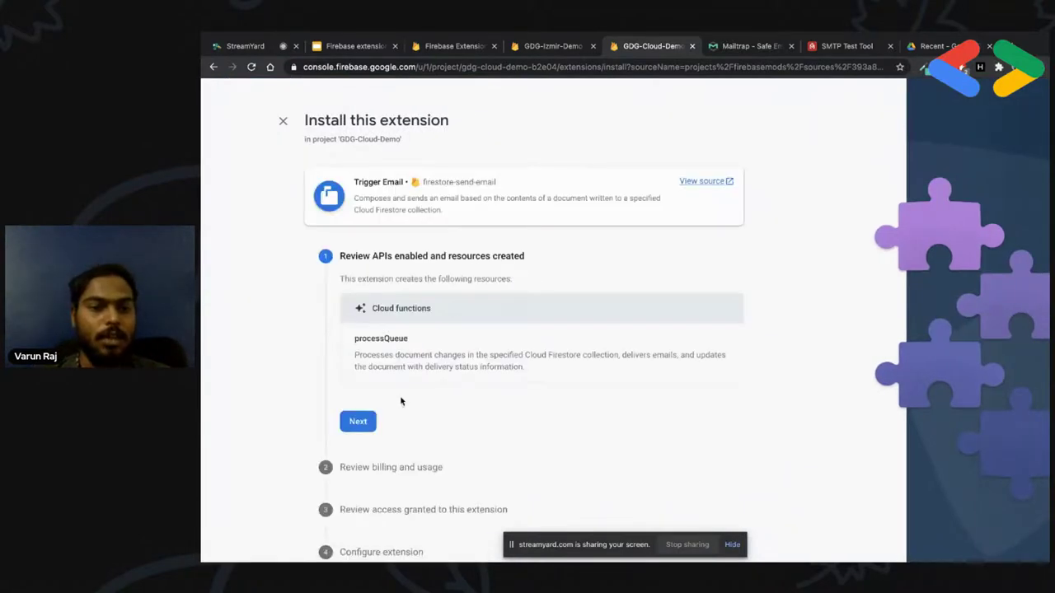
Accept the processQueue resources, billing and access review steps to reach Configure extension
scroll(403, 403, "down", 1)
left_click_drag(355, 325, 416, 330)
left_click(434, 355)
scroll(433, 355, "down", 1)
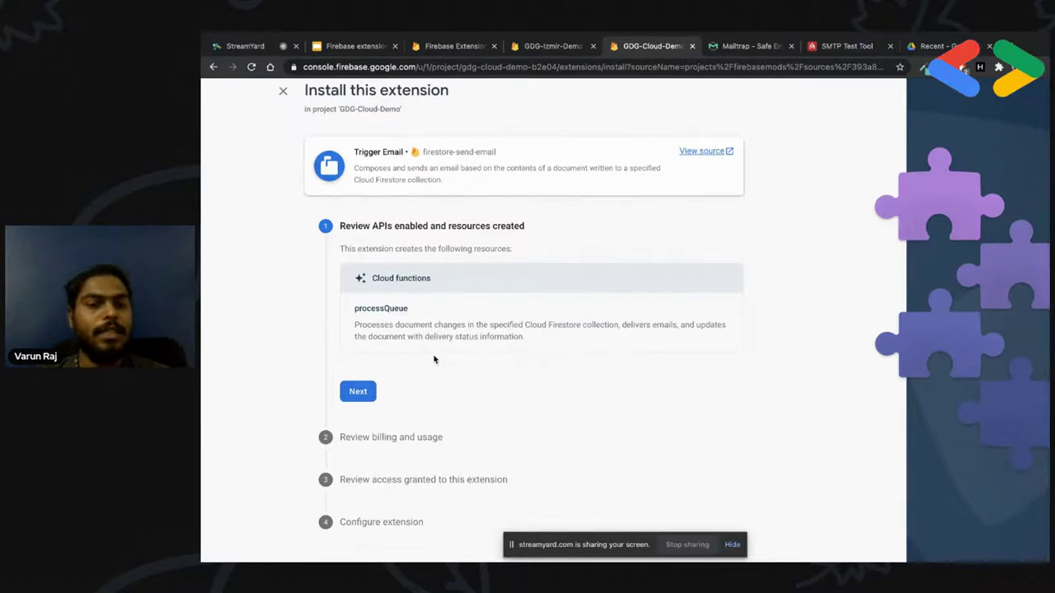
left_click(358, 392)
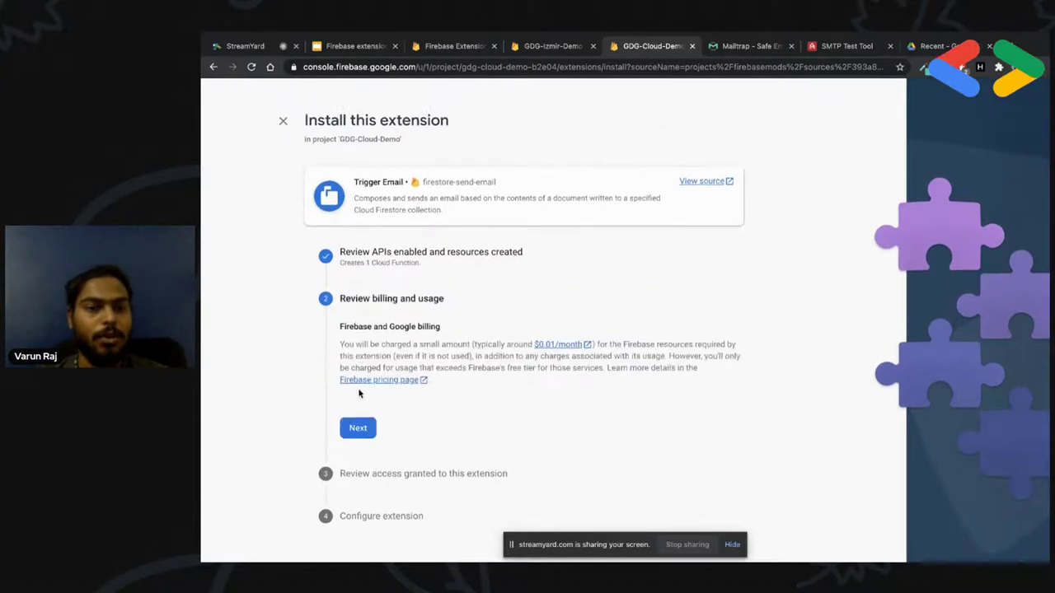
left_click(360, 432)
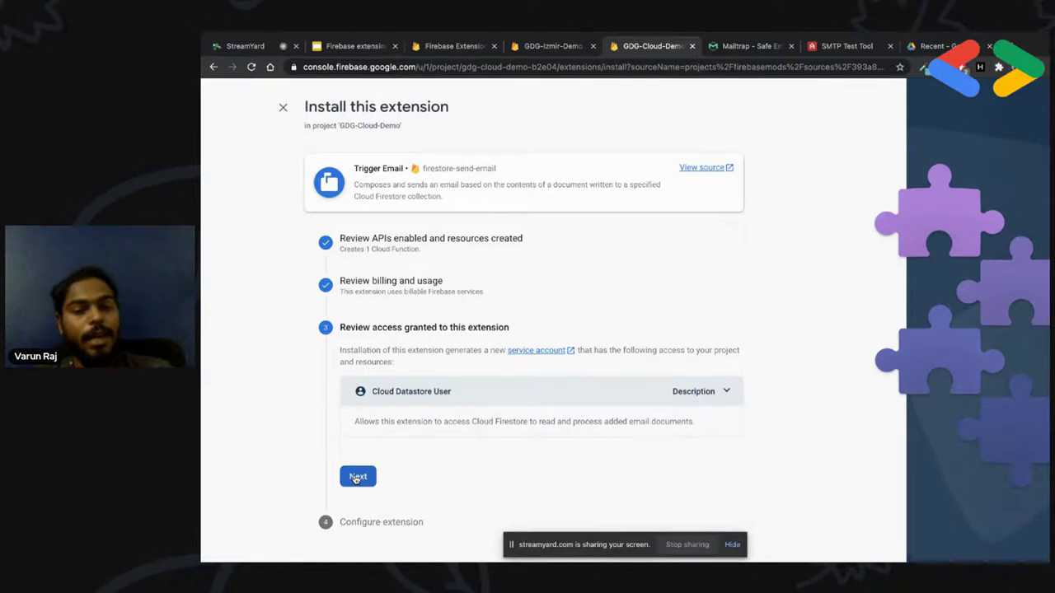
left_click(358, 478)
Focus the SMTP connection URI field and switch to the Mailtrap inbox SMTP settings
scroll(357, 478, "down", 4)
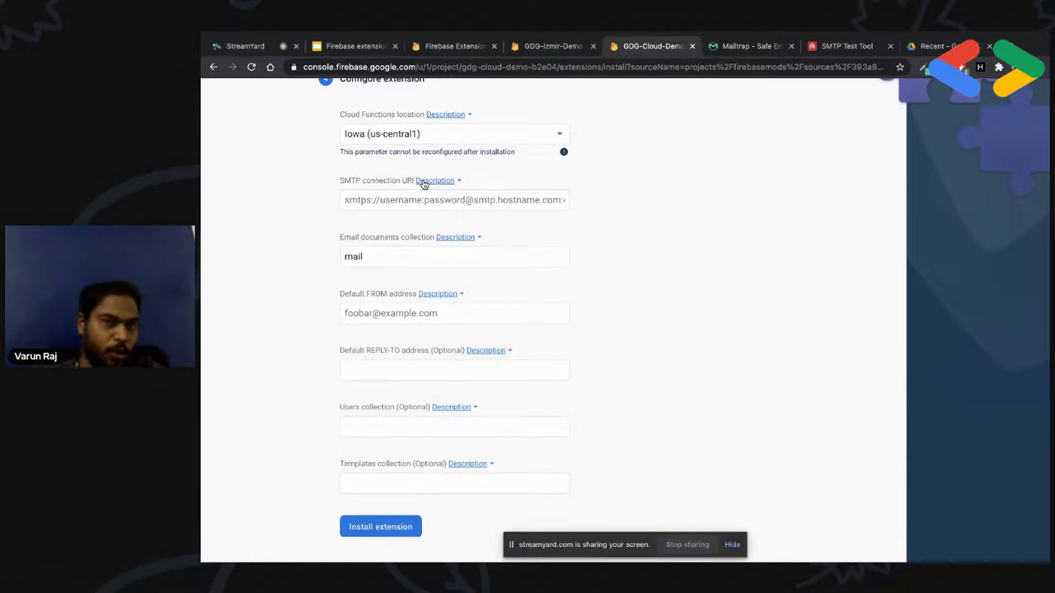
left_click(418, 198)
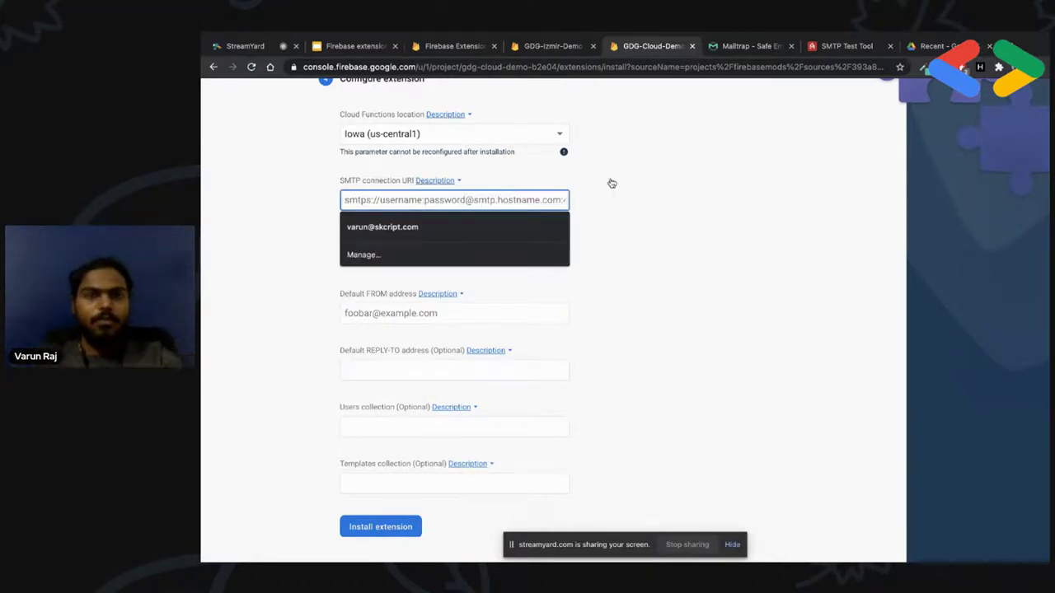
left_click(552, 194)
left_click(454, 241)
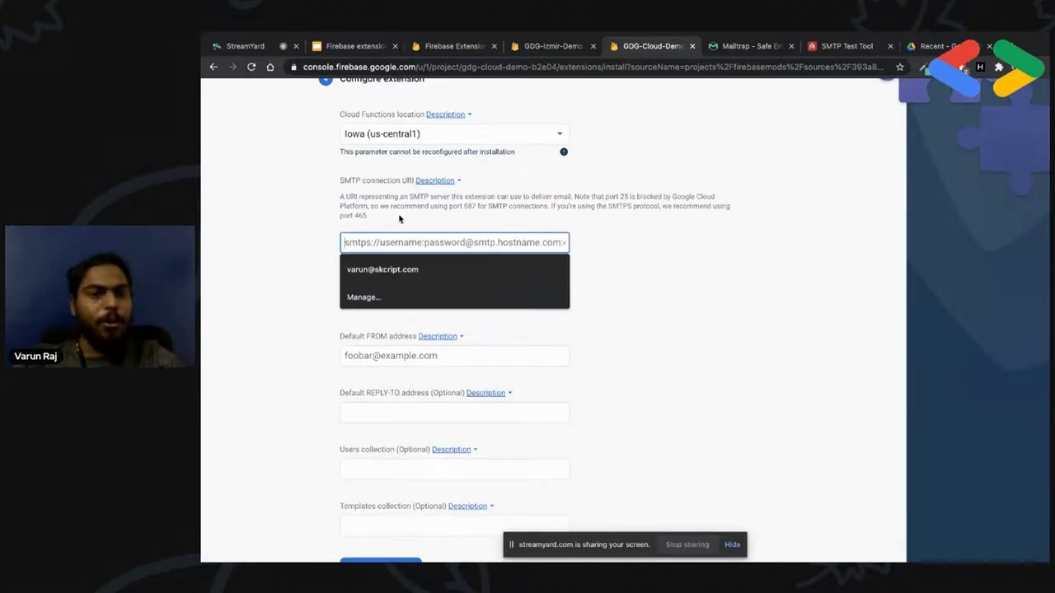
left_click(729, 46)
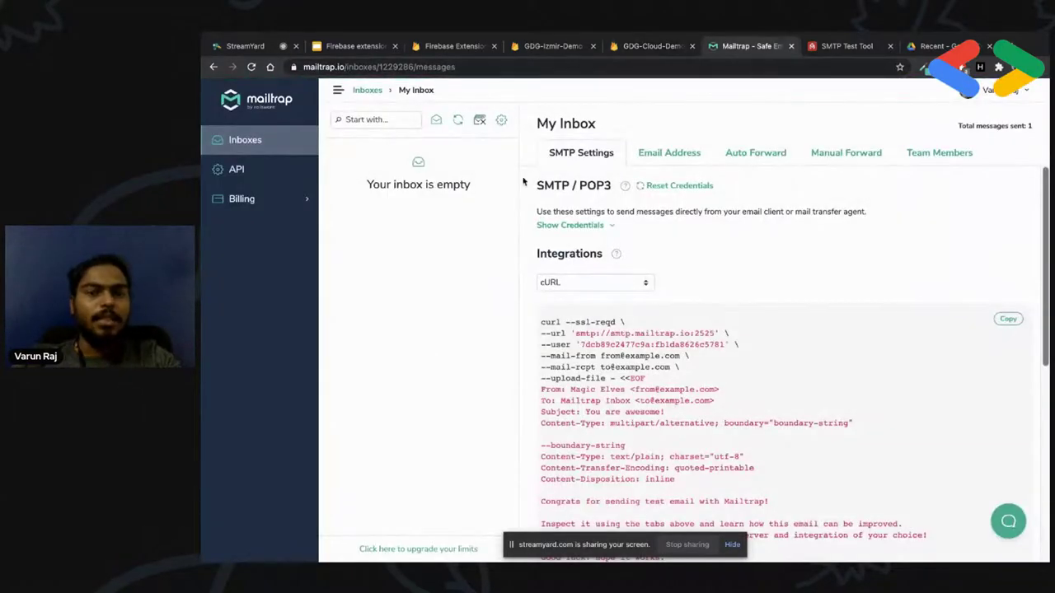
Copy the Mailtrap host and compose smtp://smtp.mailtrap.io in the address bar
scroll(668, 255, "down", 2)
scroll(669, 256, "up", 2)
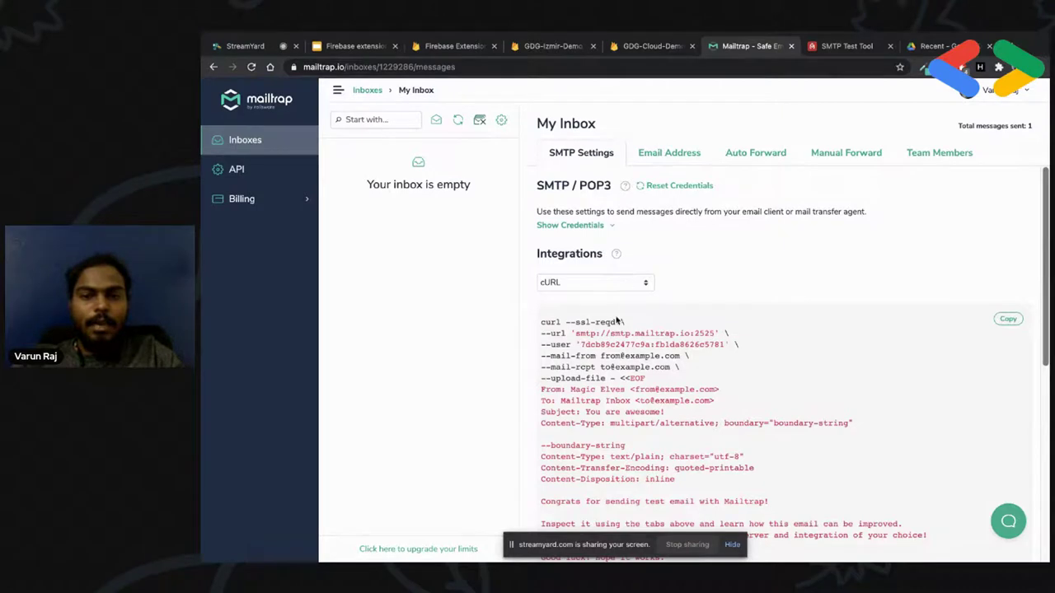
scroll(626, 327, "down", 2)
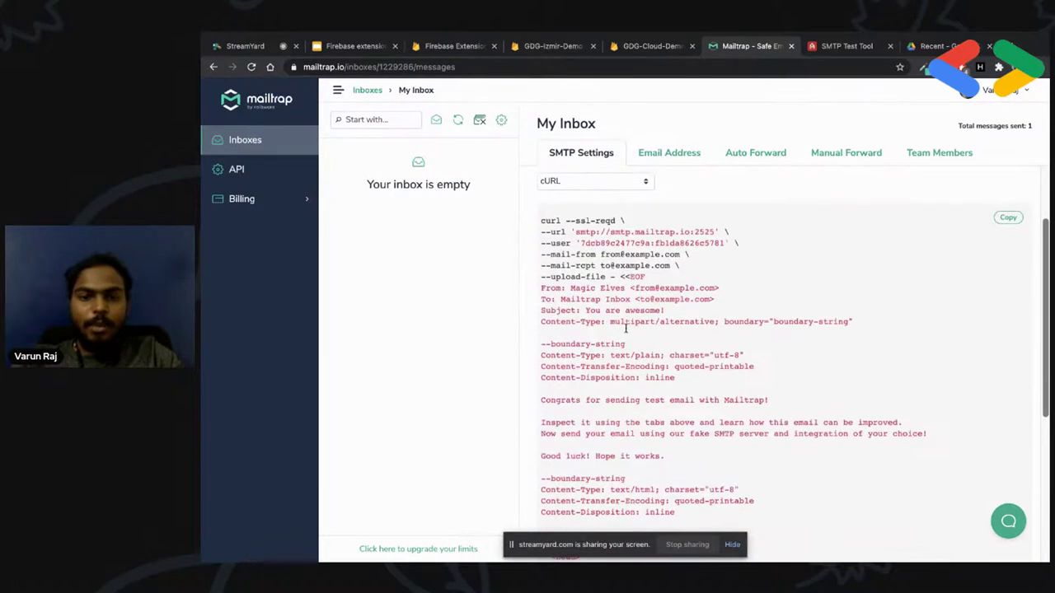
scroll(653, 242, "up", 1)
left_click_drag(611, 288, 686, 285)
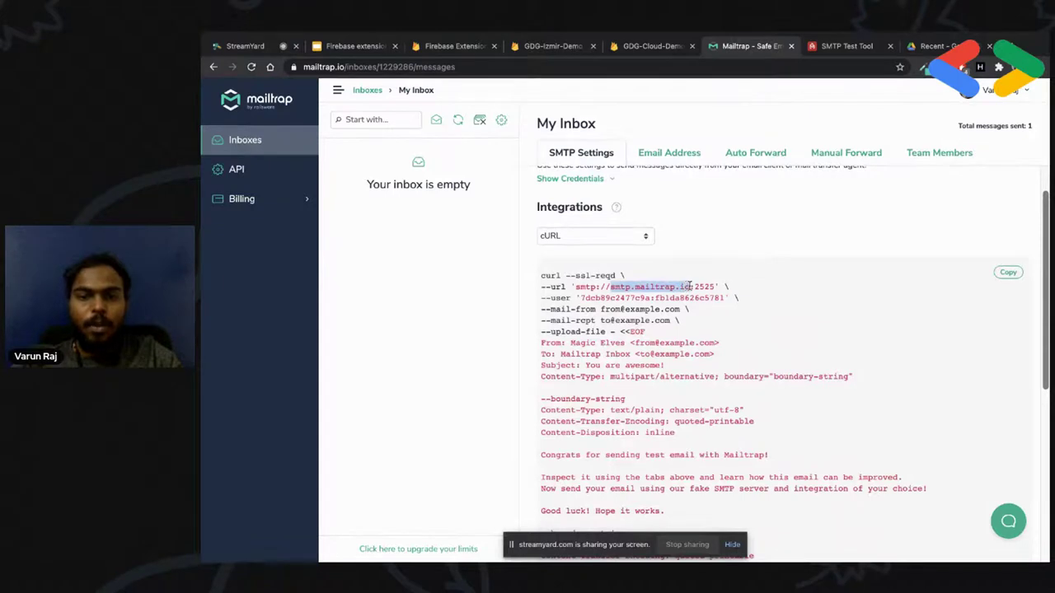
left_click(619, 47)
left_click(452, 67)
type("smtp.mailtrap.io")
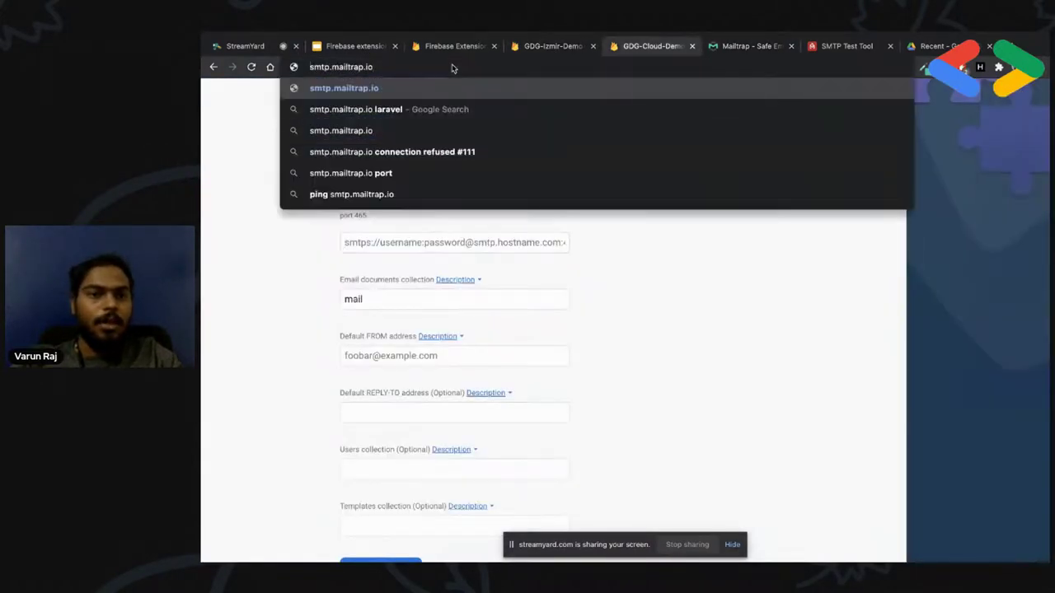
key("Home")
type("smpt")
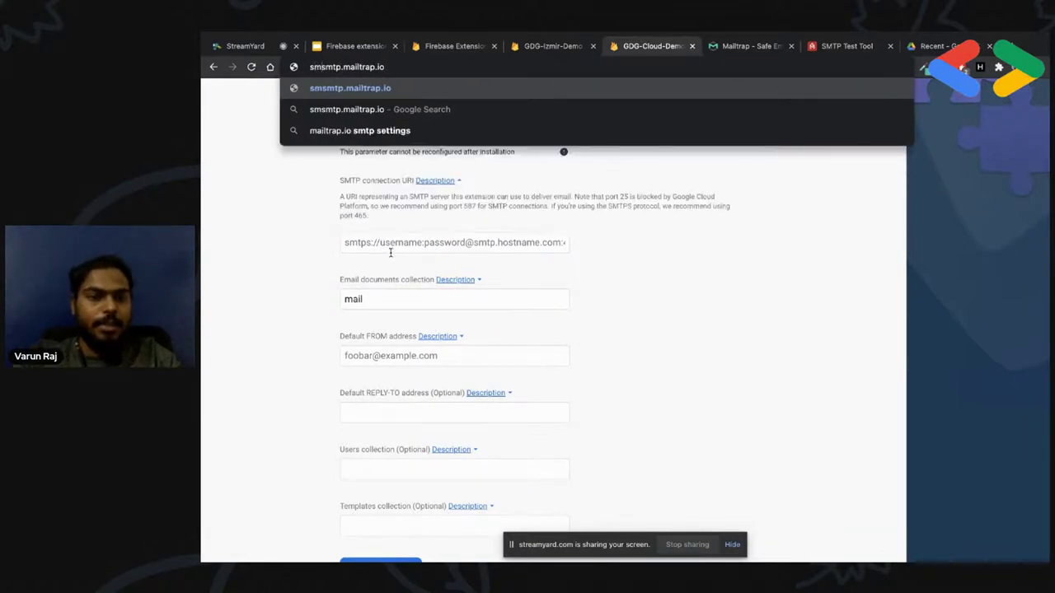
type("://")
key("BackSpace")
key("BackSpace")
key("BackSpace")
key("BackSpace")
key("BackSpace")
type("tp://")
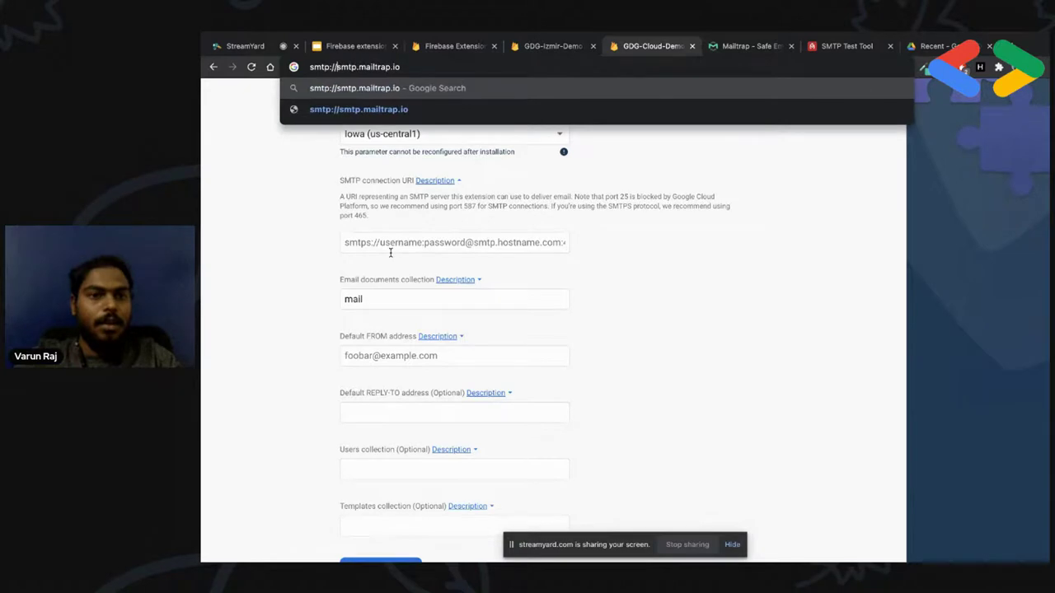
Insert the Mailtrap user credential followed by @ before the host
left_click(731, 46)
scroll(643, 330, "down", 1)
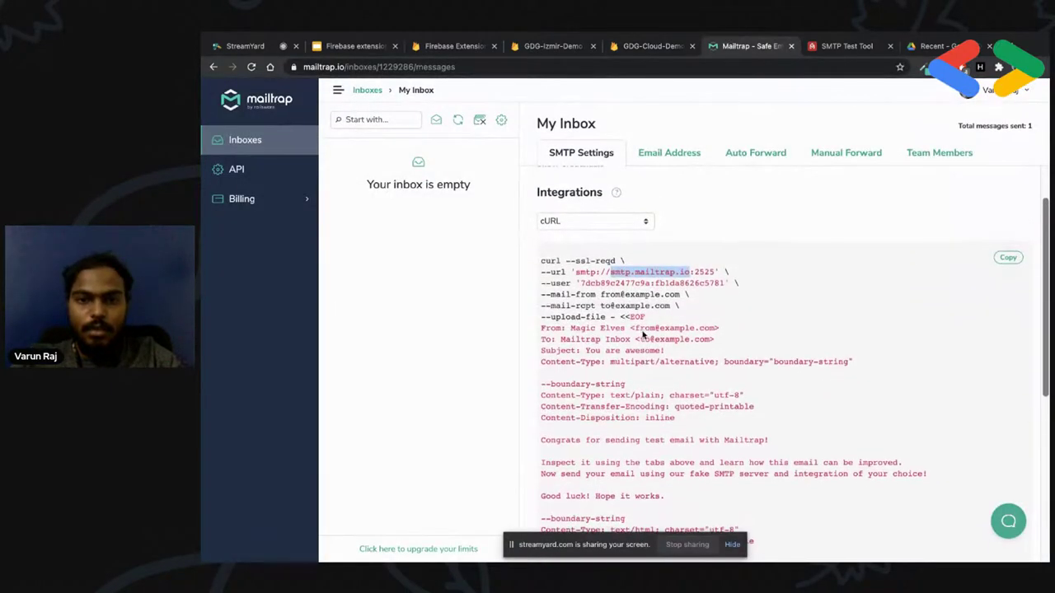
left_click_drag(583, 282, 723, 283)
key("ctrl+c")
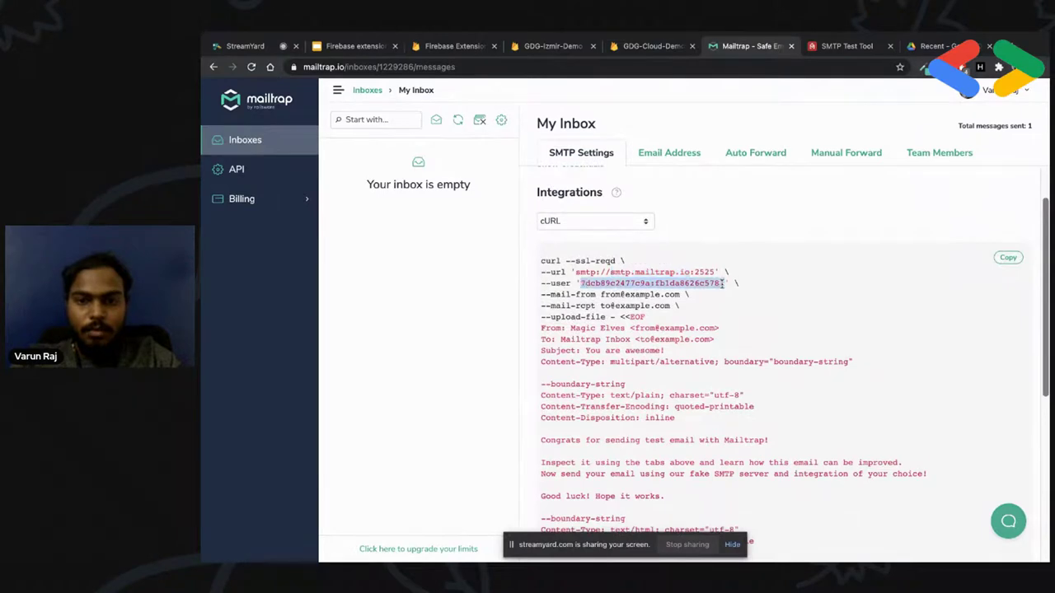
left_click(651, 46)
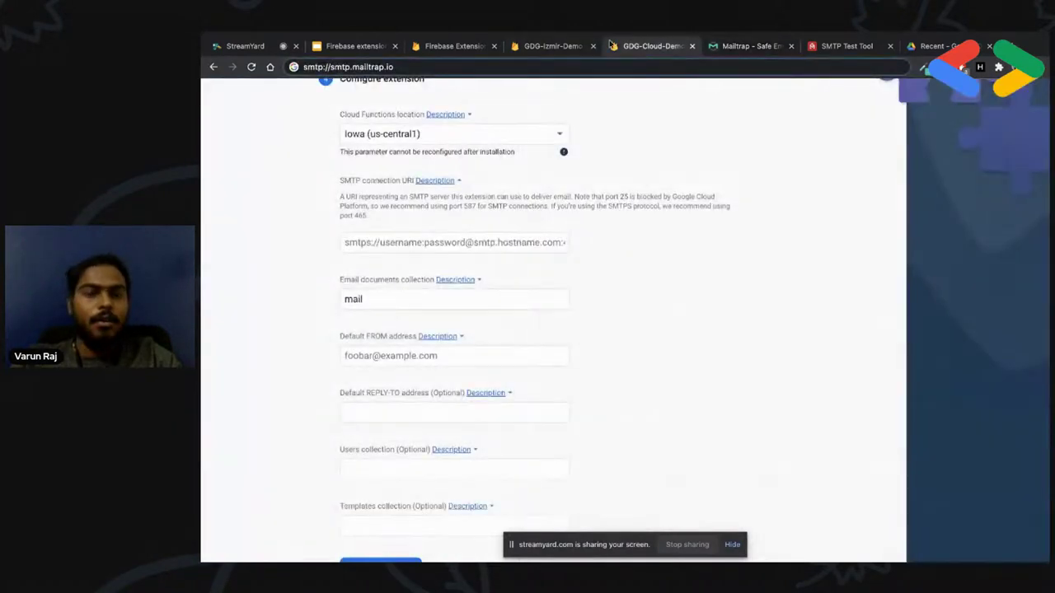
key("ctrl+v")
type("@")
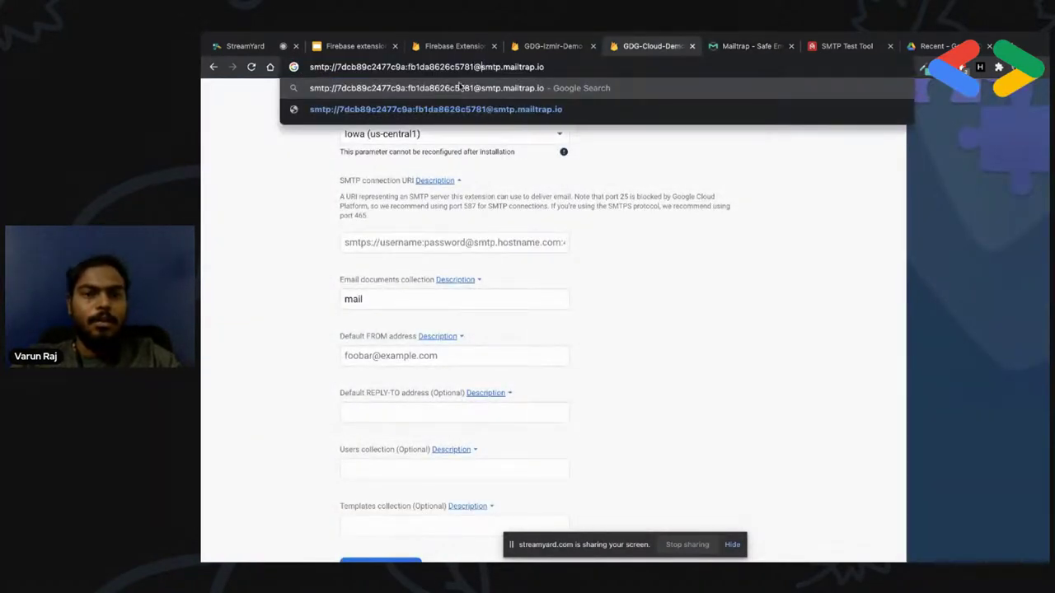
Copy port 2525 from Mailtrap and append it as :2525
left_click(746, 43)
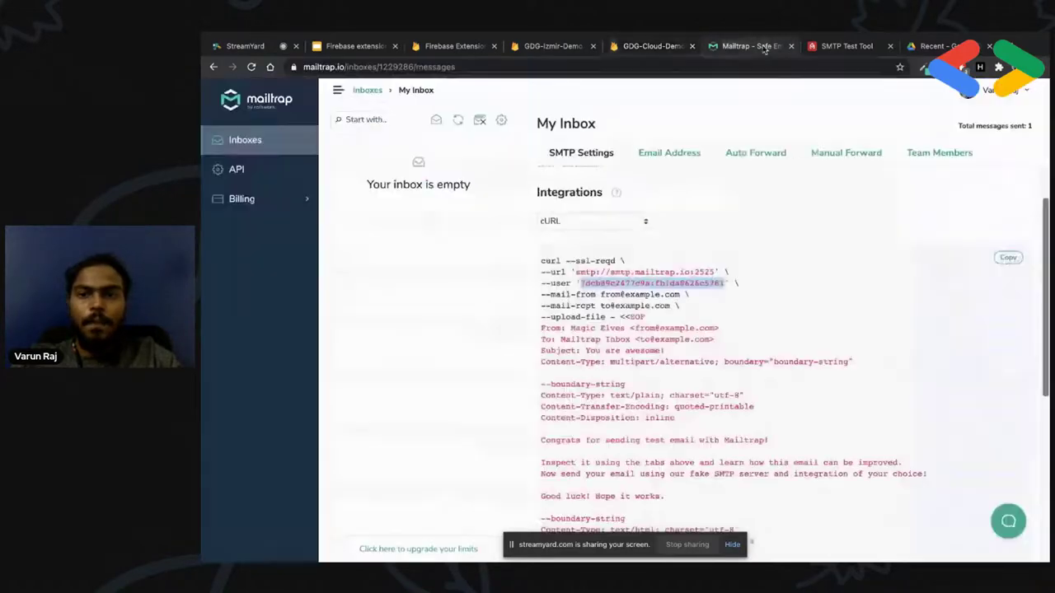
left_click_drag(695, 272, 727, 273)
key("ctrl+c")
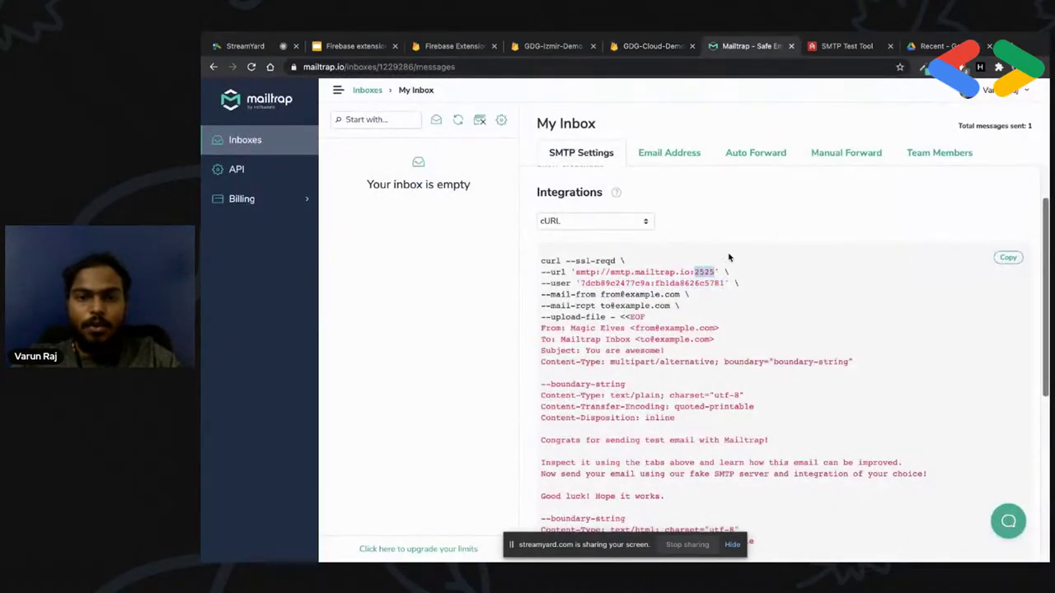
left_click(647, 46)
type(":")
key("ctrl+v")
Move the composed URI into the SMTP connection URI field
key("ctrl+a")
key("ctrl+x")
left_click(455, 245)
key("ctrl+v")
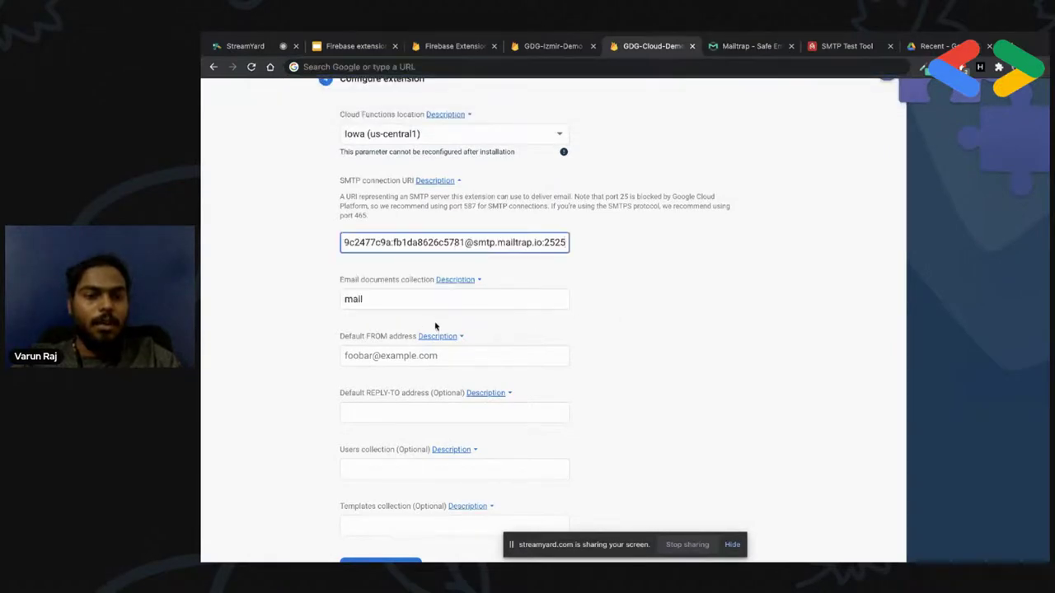
scroll(418, 323, "down", 1)
left_click(380, 244)
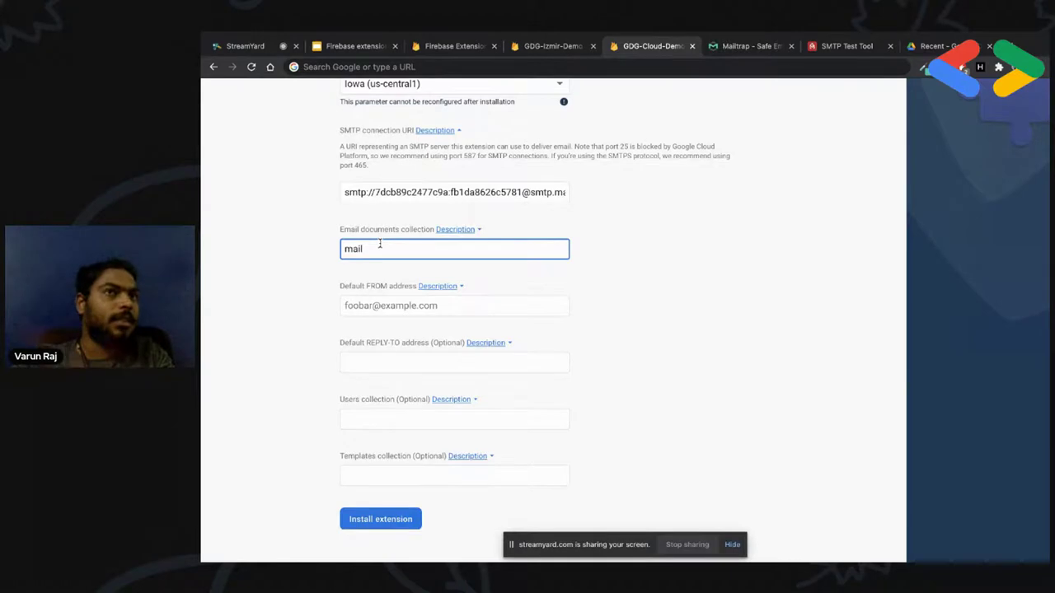
Set the Email documents collection to emails
type("s")
key("ctrl+a")
type("email")
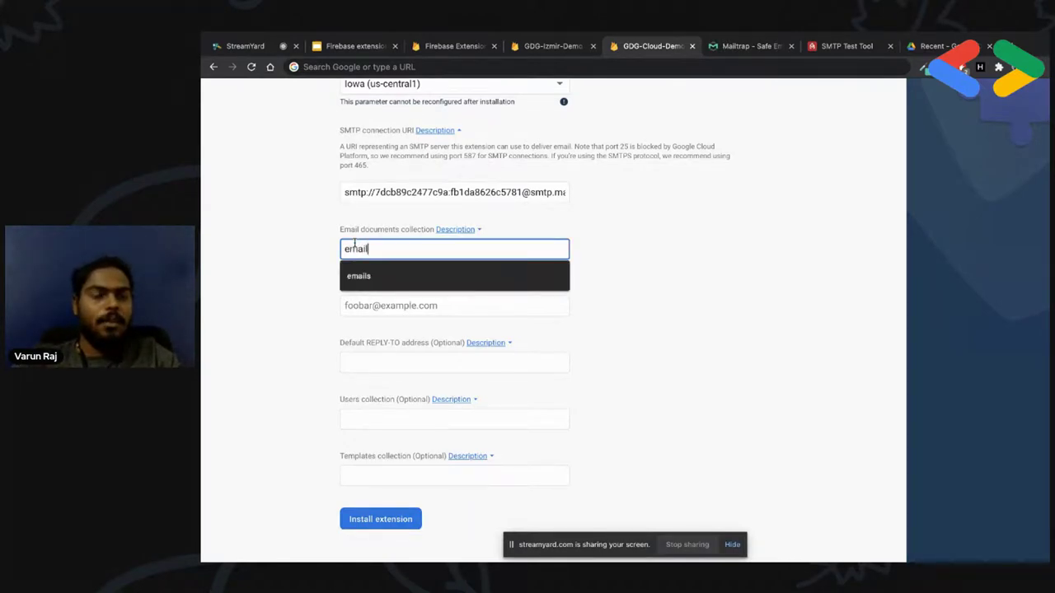
left_click(437, 274)
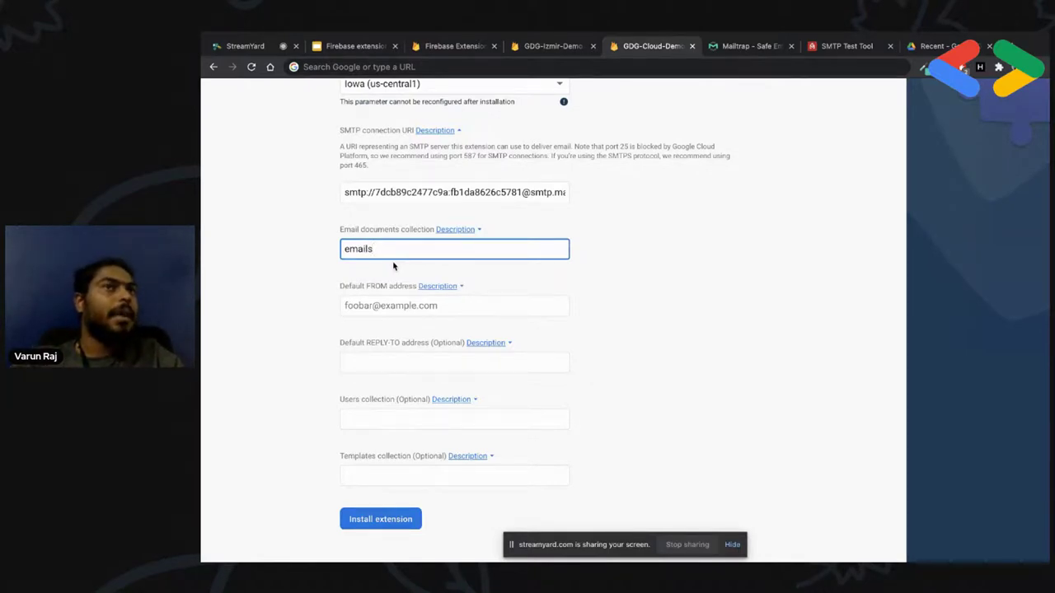
Enter the default FROM and REPLY-TO e-mail addresses, leaving Users and Templates collections empty
left_click(408, 311)
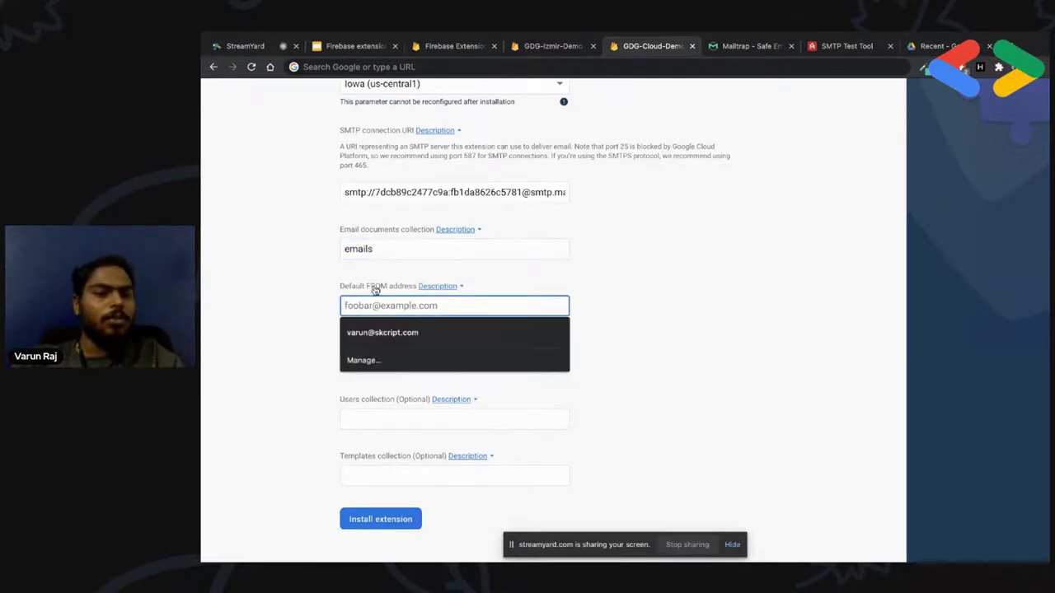
type("varun")
left_click(470, 324)
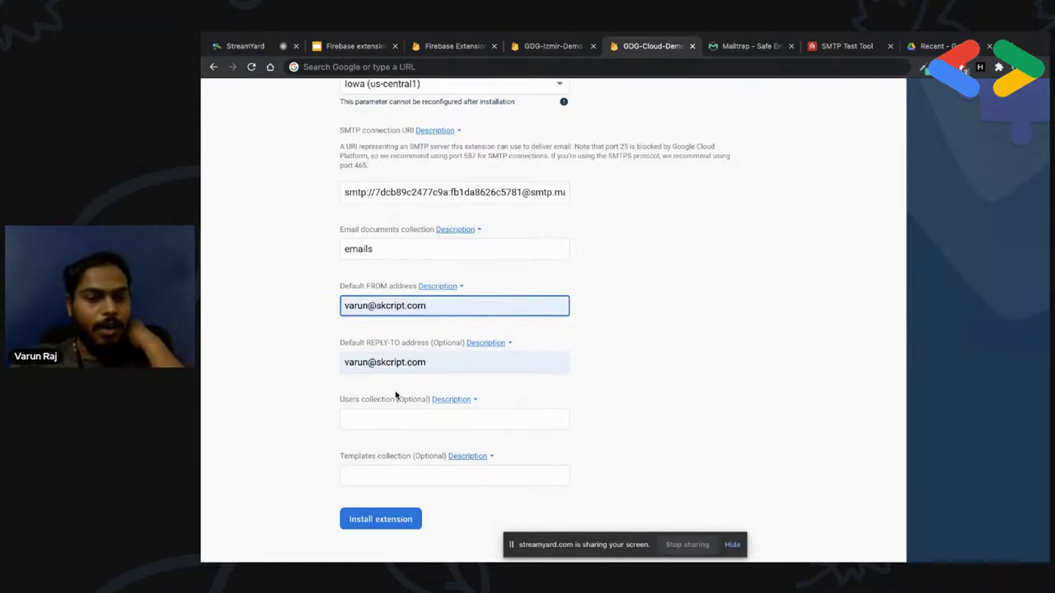
left_click(381, 421)
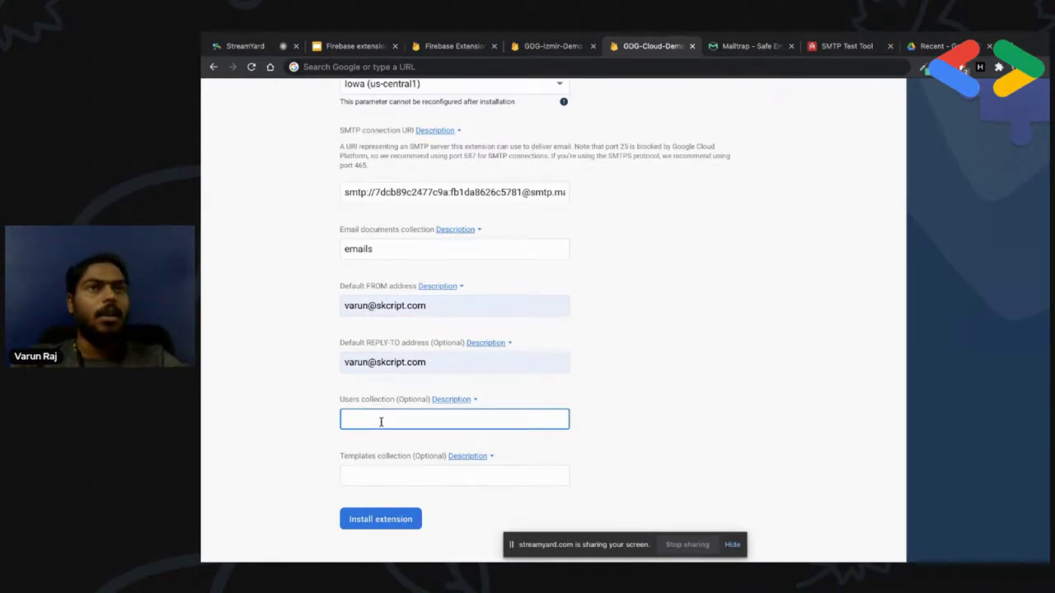
left_click(373, 471)
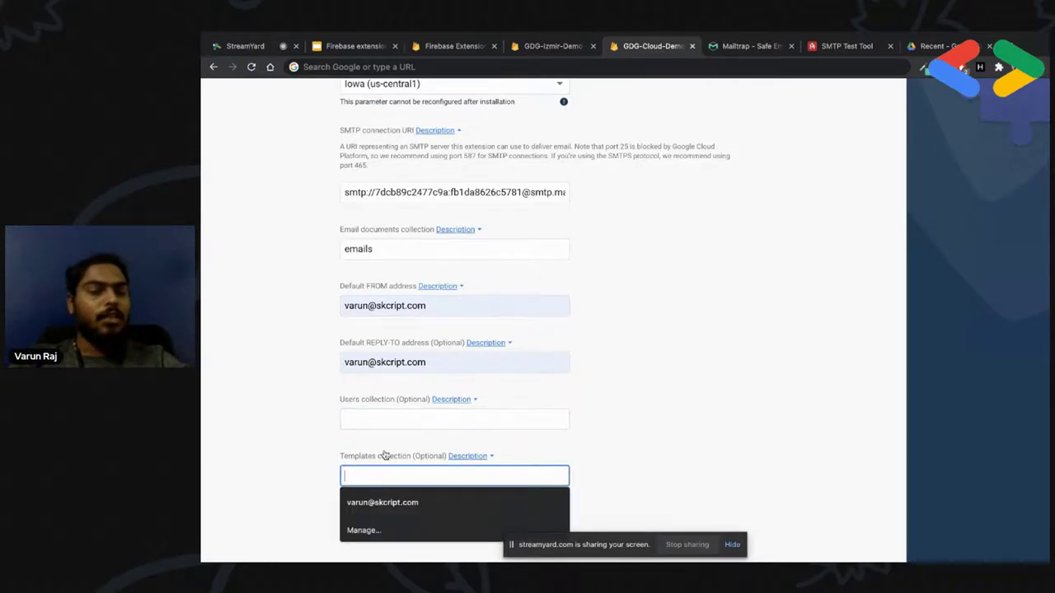
left_click(367, 458)
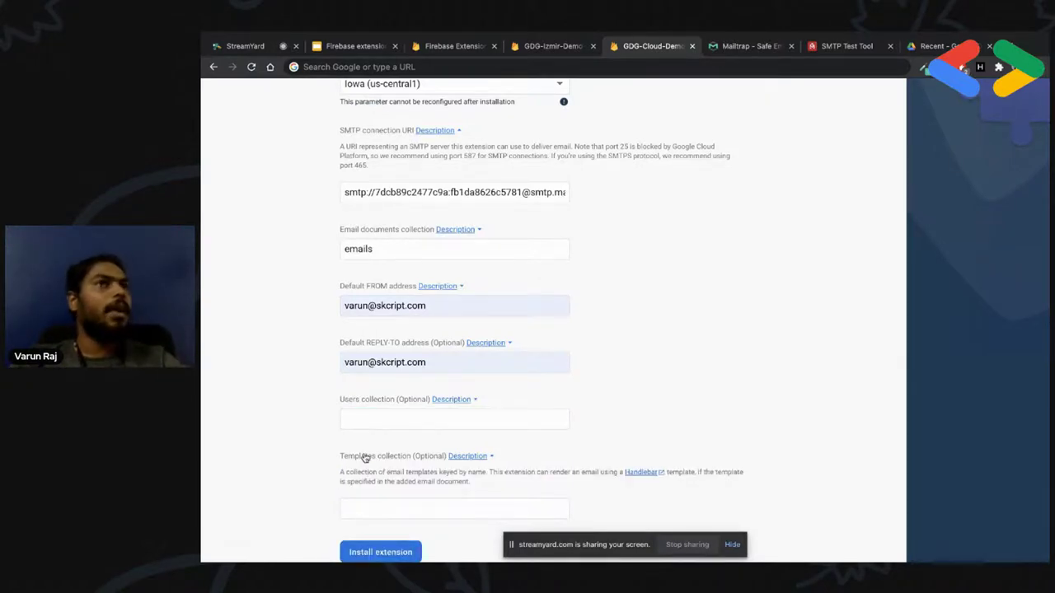
scroll(399, 413, "down", 1)
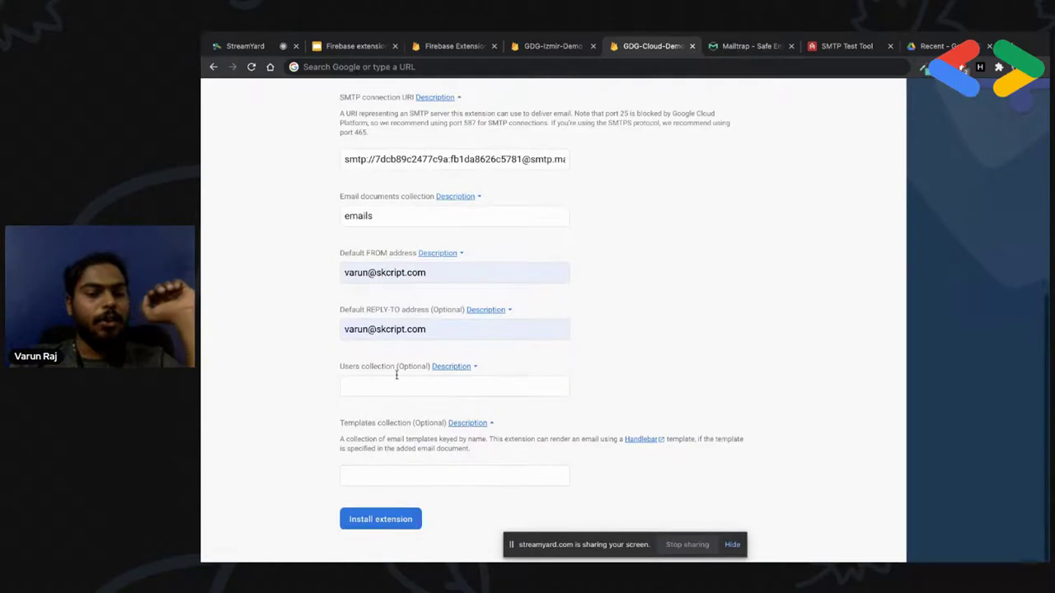
Install Trigger Email in GDG-Cloud-Demo with the entered settings
left_click(371, 522)
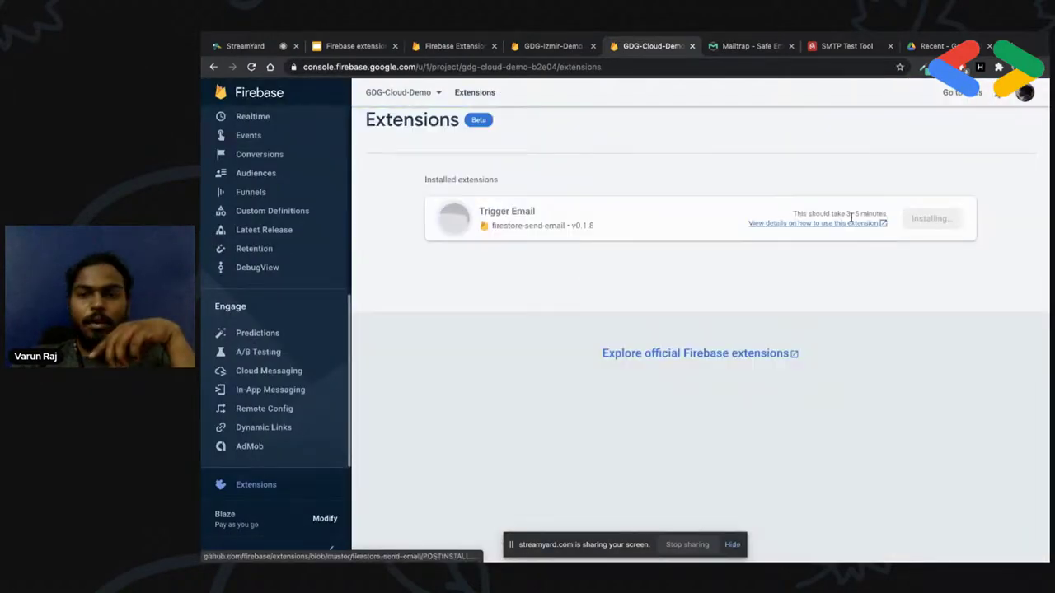
left_click_drag(850, 226, 793, 213)
left_click(843, 290)
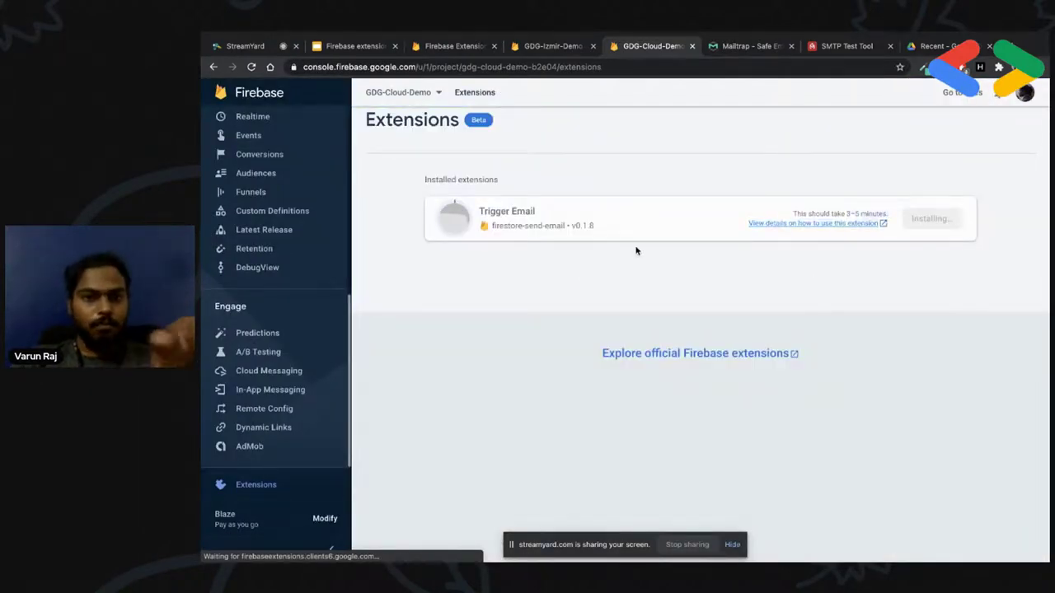
Open GDG-Izmir-Demo's installed Trigger Email and review its SMTP URI, emails collection and FROM address
left_click(544, 46)
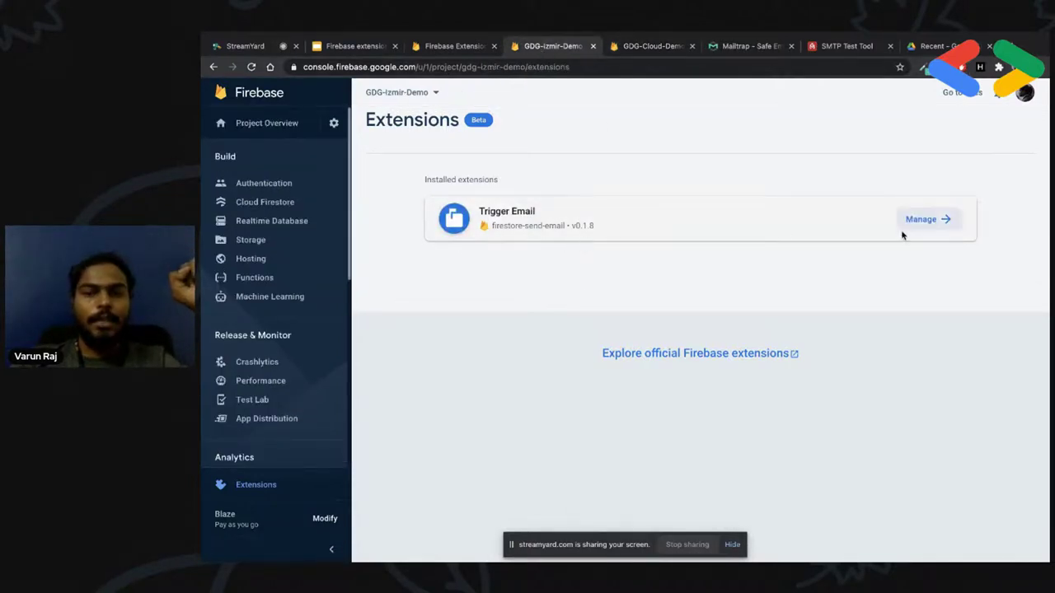
left_click(928, 220)
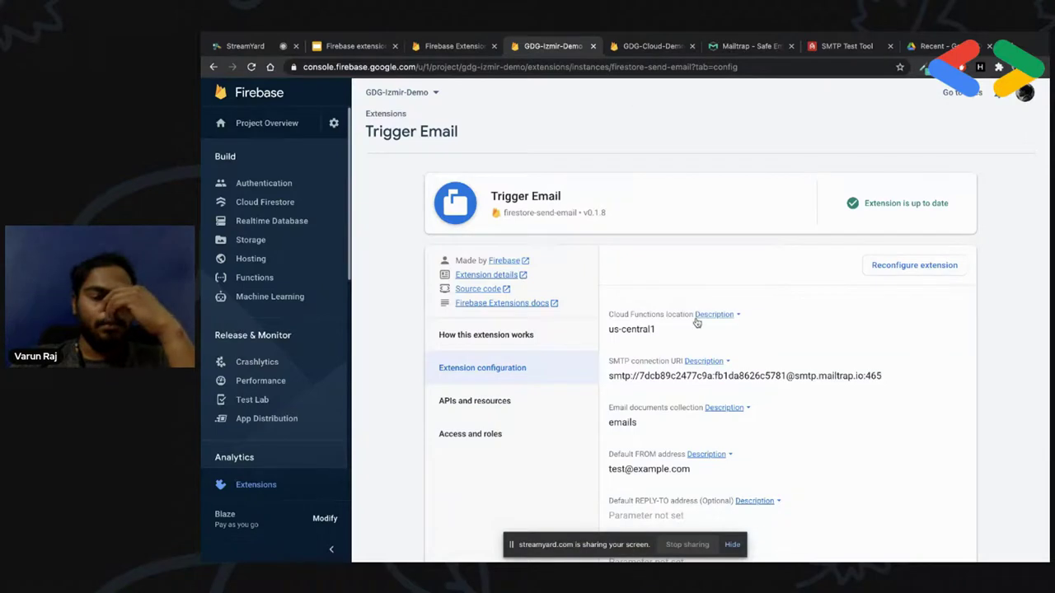
scroll(696, 322, "down", 2)
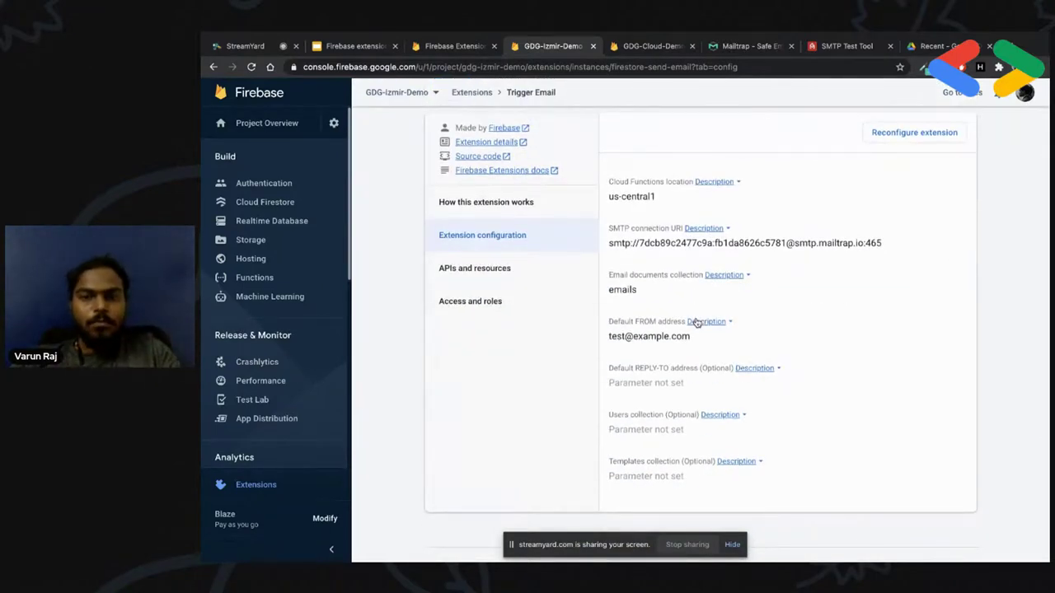
left_click_drag(646, 243, 803, 245)
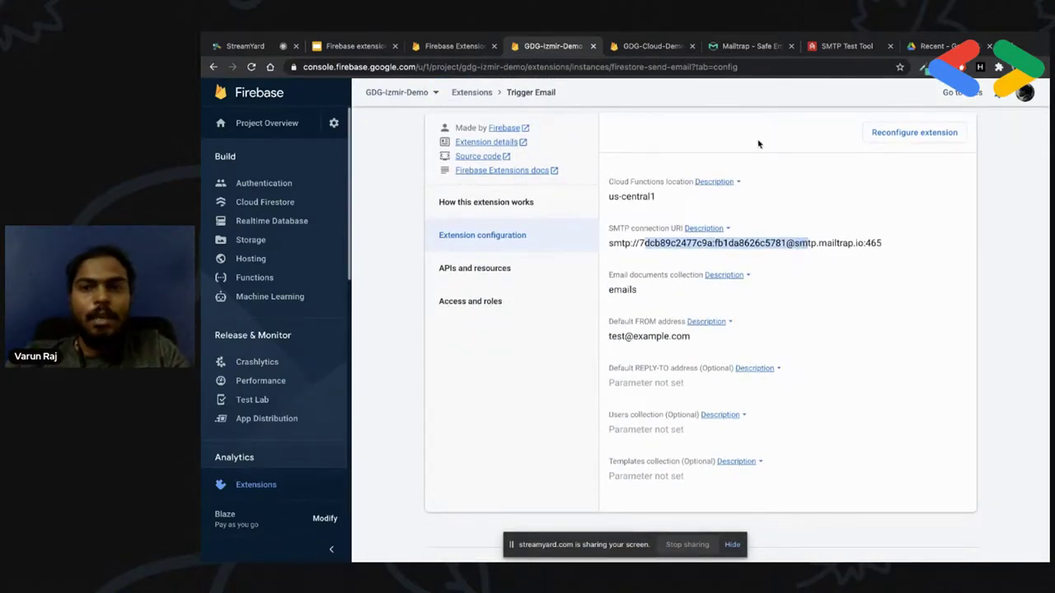
left_click(630, 289)
double_click(630, 289)
mouse_move(609, 336)
left_mouse_down()
mouse_move(697, 339)
mouse_move(609, 339)
left_mouse_up()
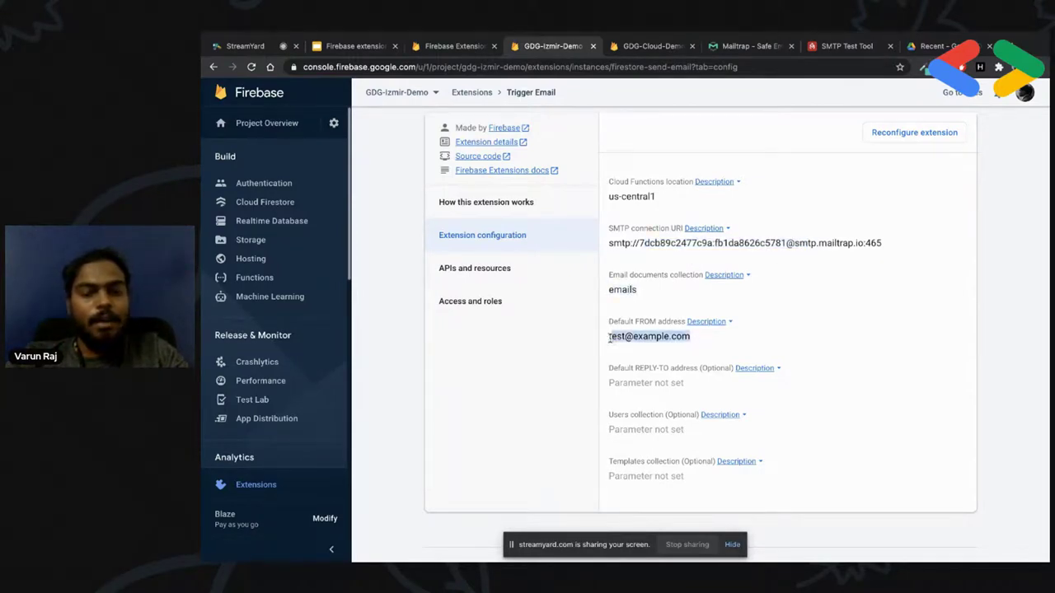
left_click(658, 347)
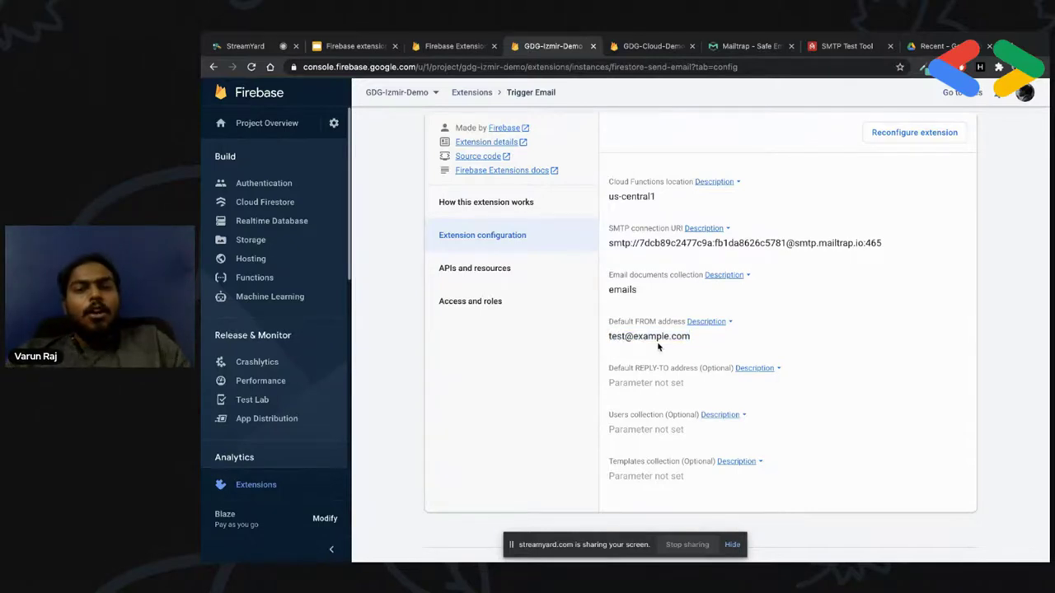
Start reconfiguring that Trigger Email extension, then cancel without saving
scroll(741, 248, "up", 2)
scroll(783, 206, "down", 2)
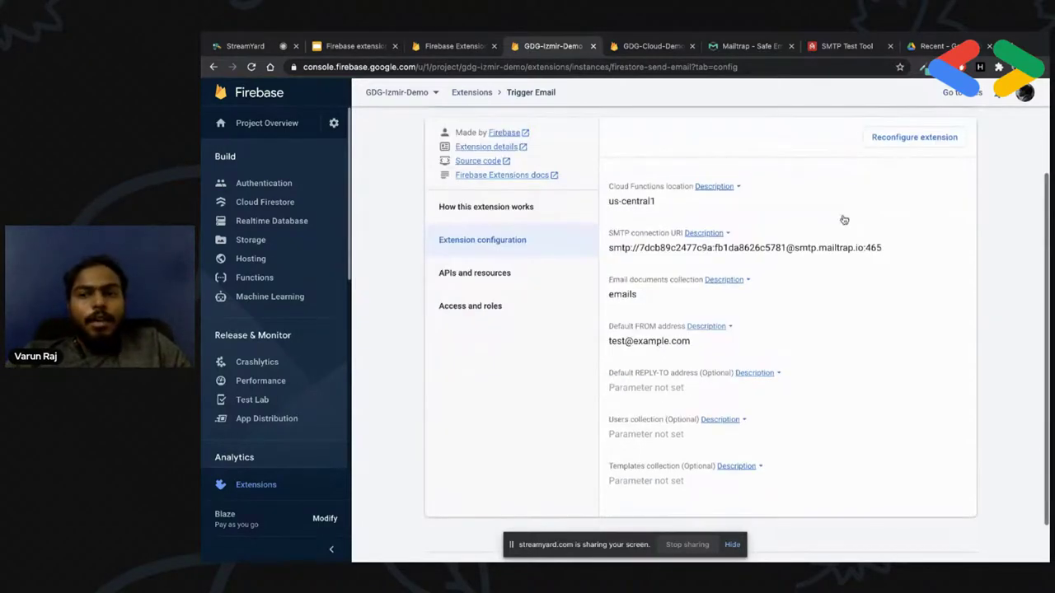
left_click(880, 137)
scroll(725, 400, "down", 4)
scroll(727, 395, "up", 3)
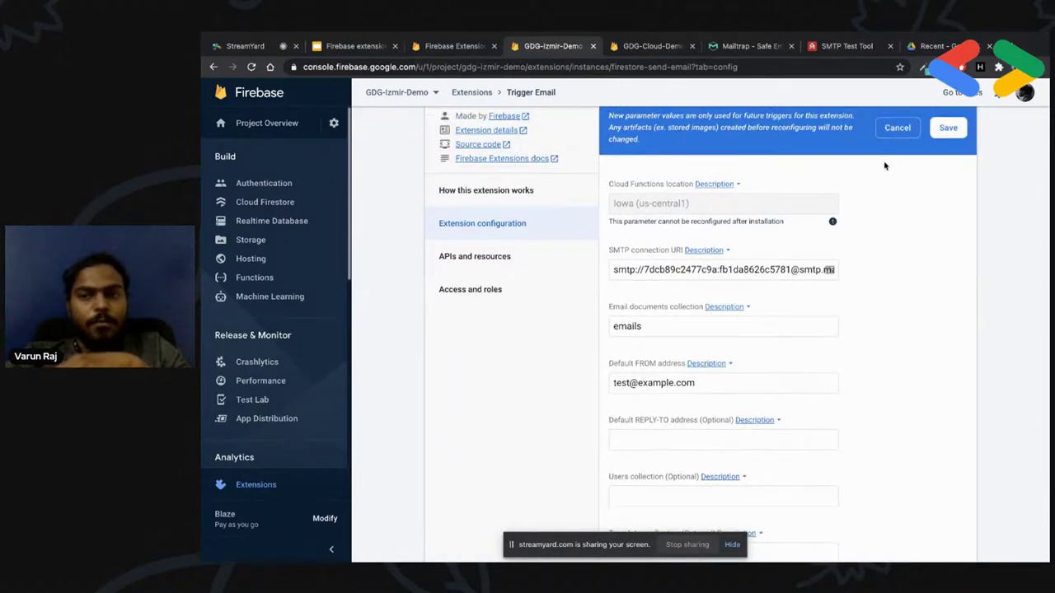
left_click(898, 132)
scroll(756, 399, "up", 1)
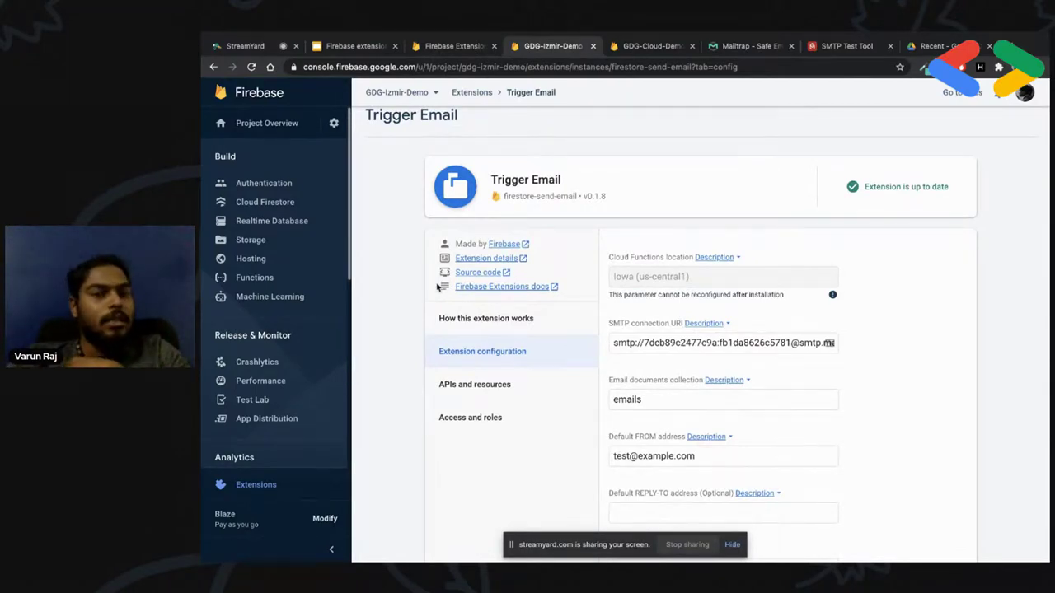
Create an emails collection in Cloud Firestore with a document ID of test
left_click(255, 202)
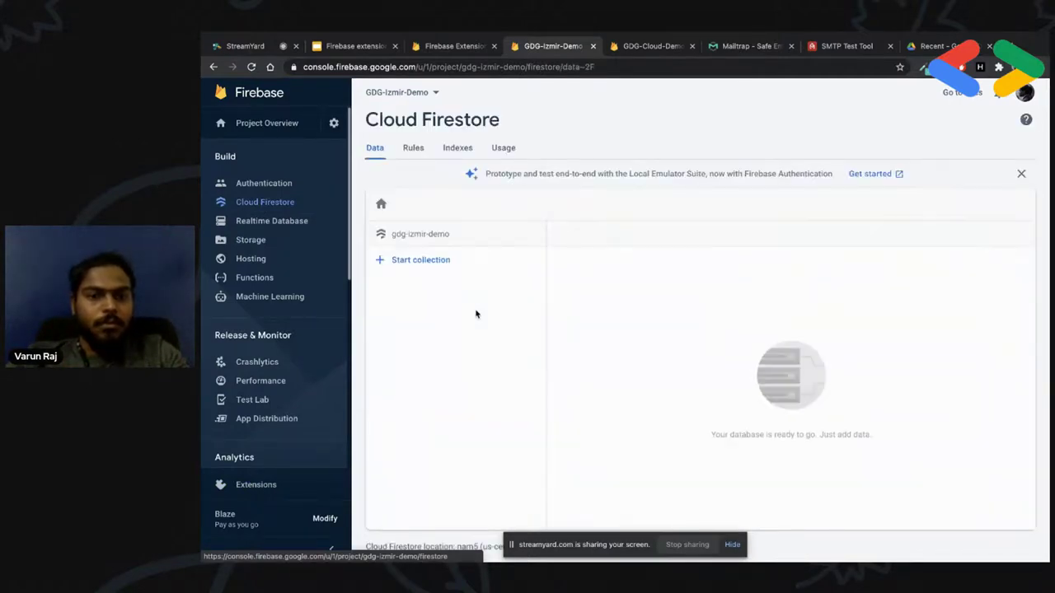
left_click(423, 264)
type("c")
key("BackSpace")
type("emails")
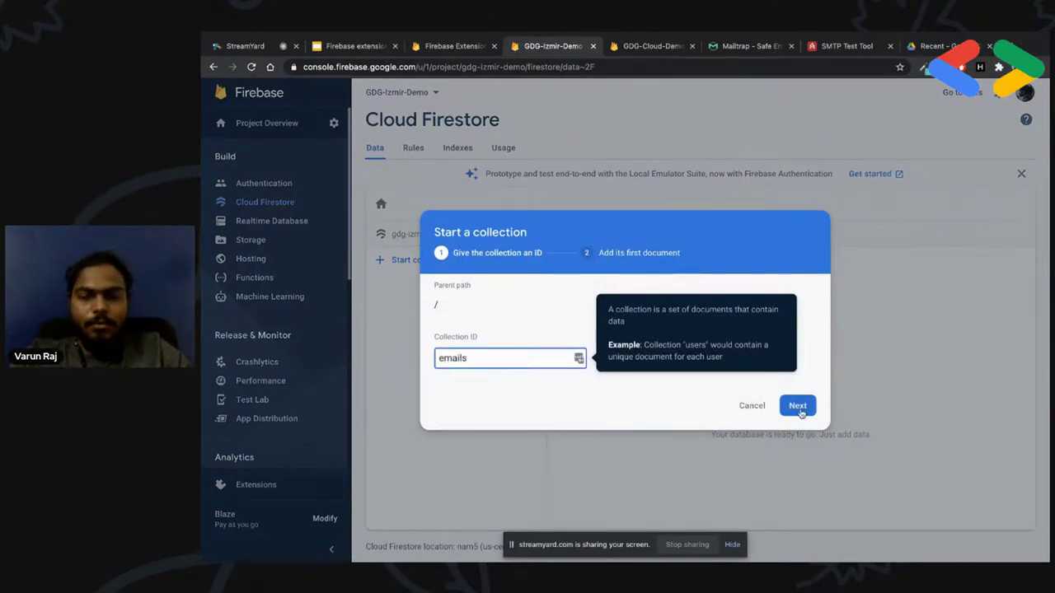
left_click(798, 410)
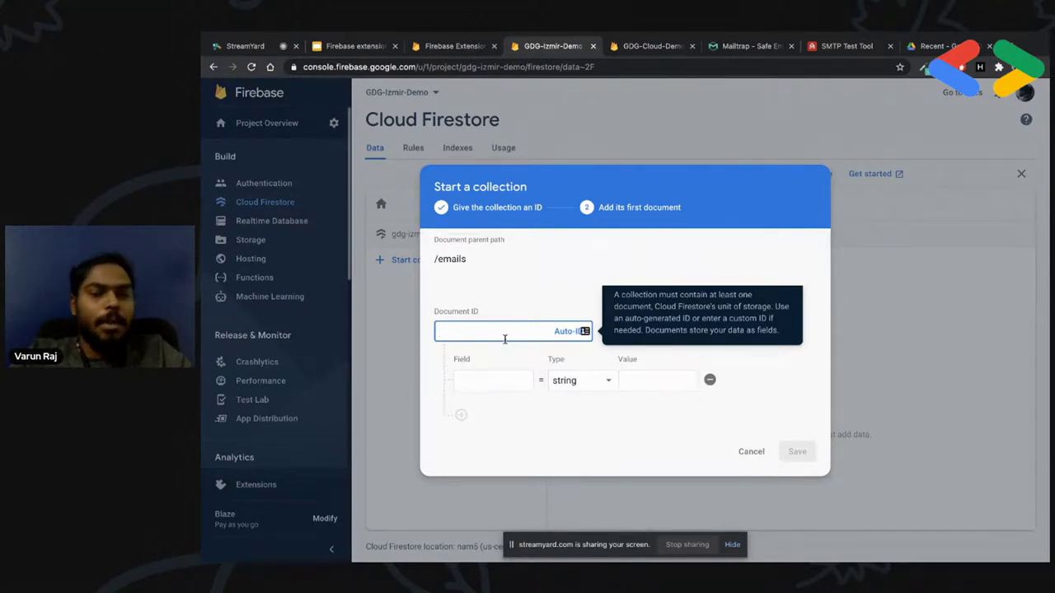
type("test")
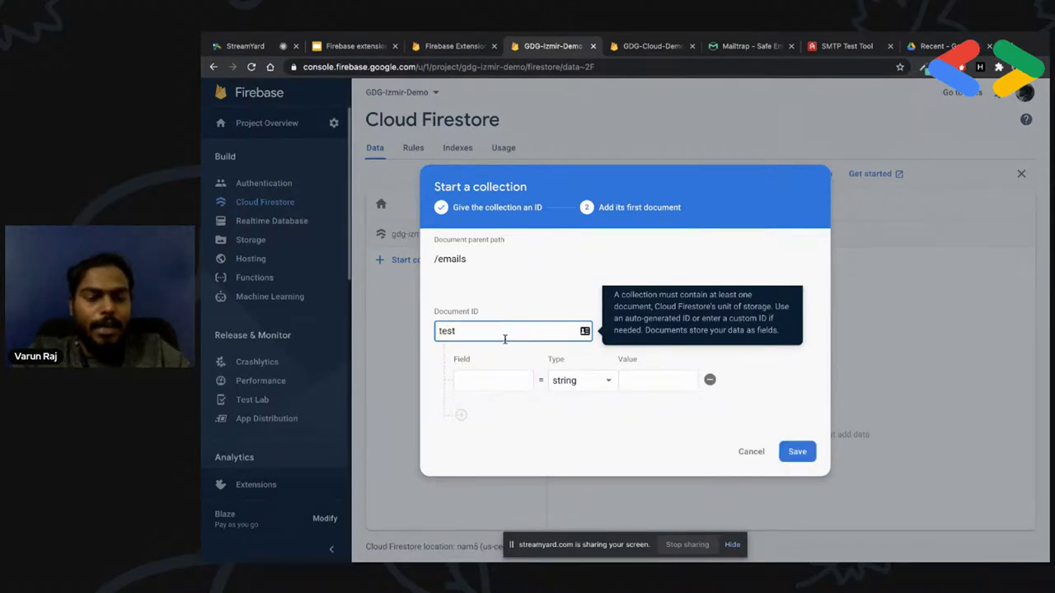
Add a to field holding the recipient's e-mail address
left_click(496, 385)
type("to")
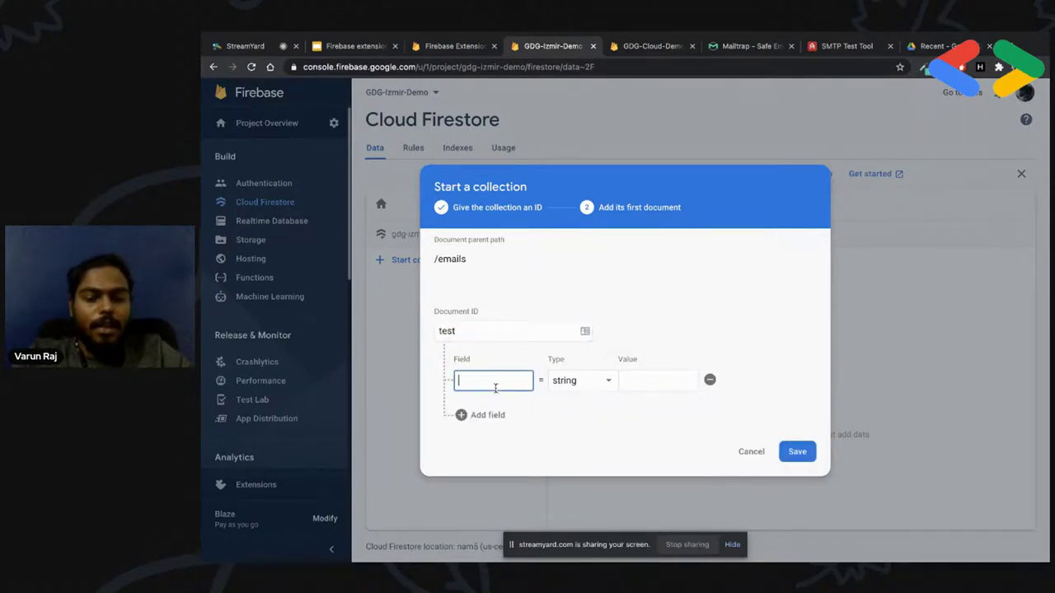
key("Tab")
key("Tab")
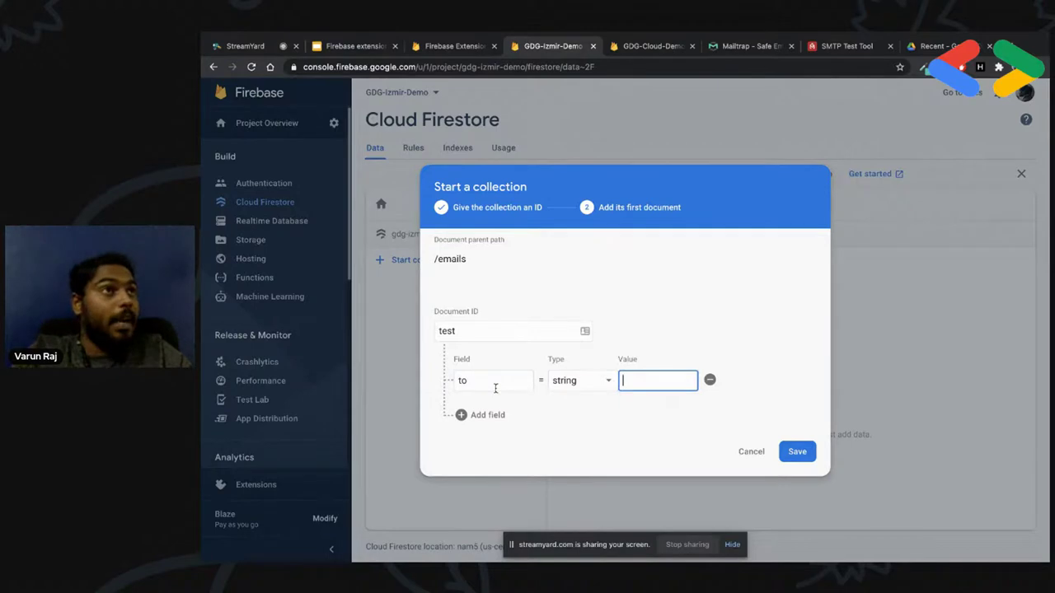
type("@@")
key("space")
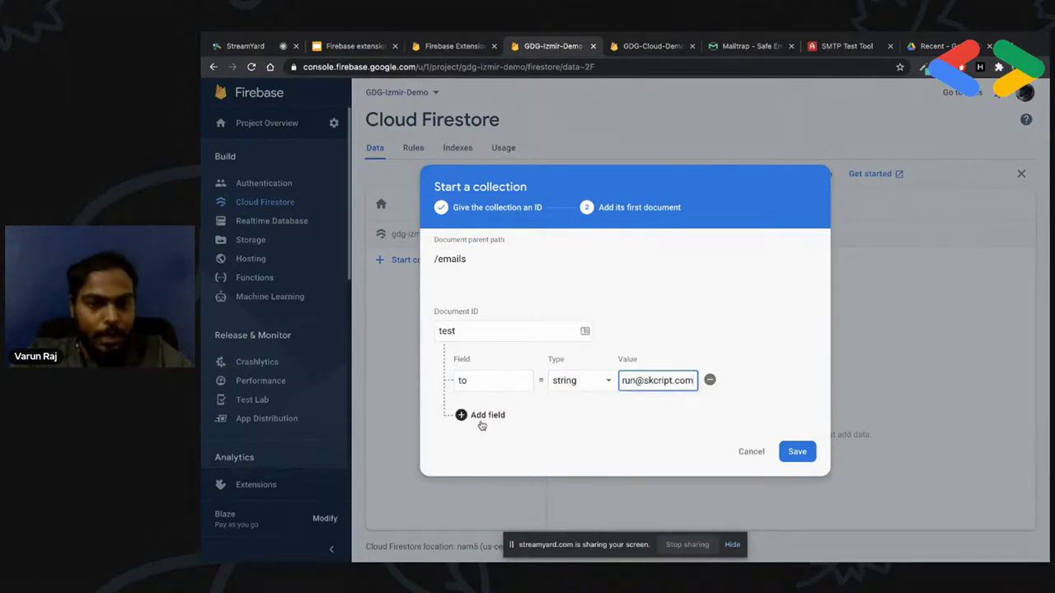
Add a message map field containing an html sub-field of <h1>Hello!</h1>
left_click(481, 419)
left_click(501, 403)
type("message")
key("Tab")
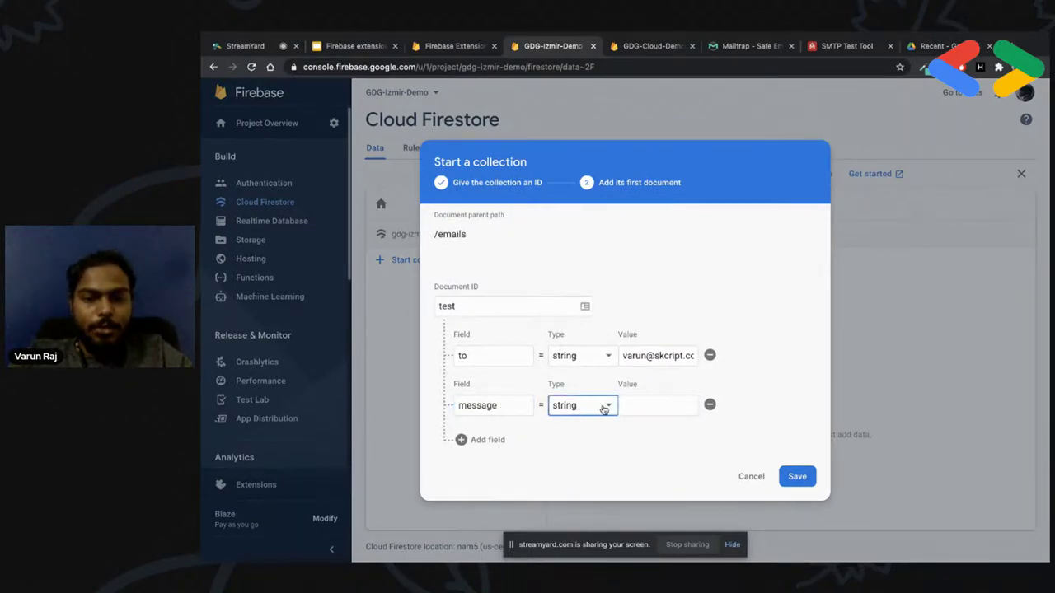
left_click(604, 410)
left_click(587, 462)
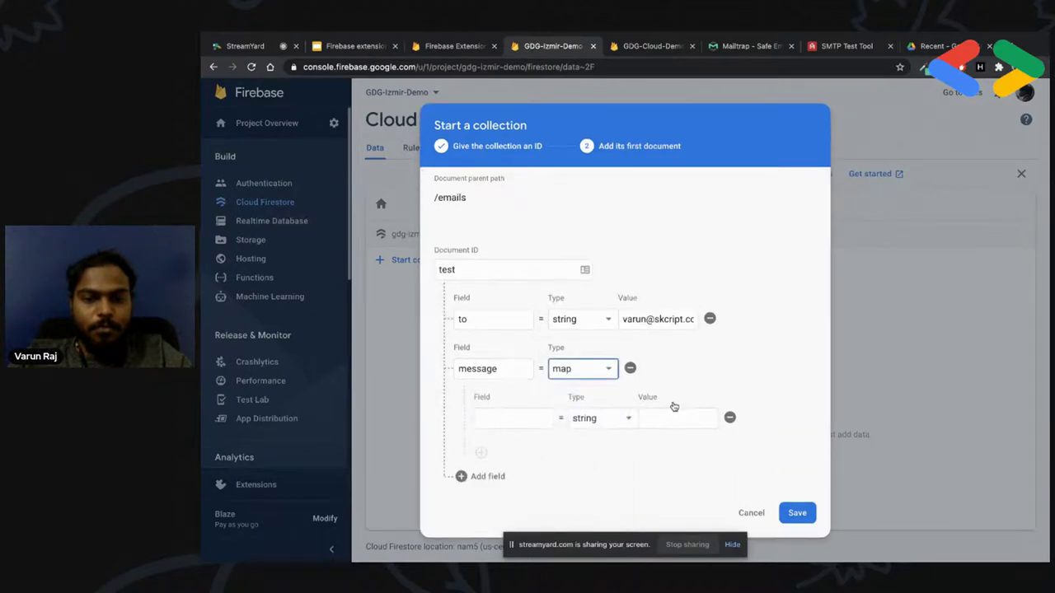
left_click(500, 418)
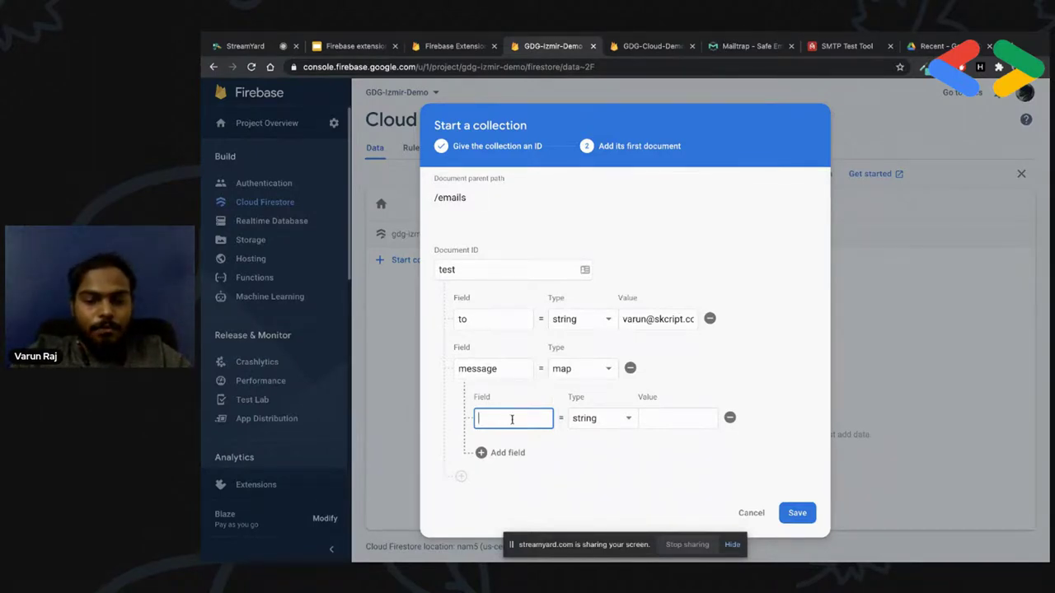
type("tm")
key("Tab")
key("Tab")
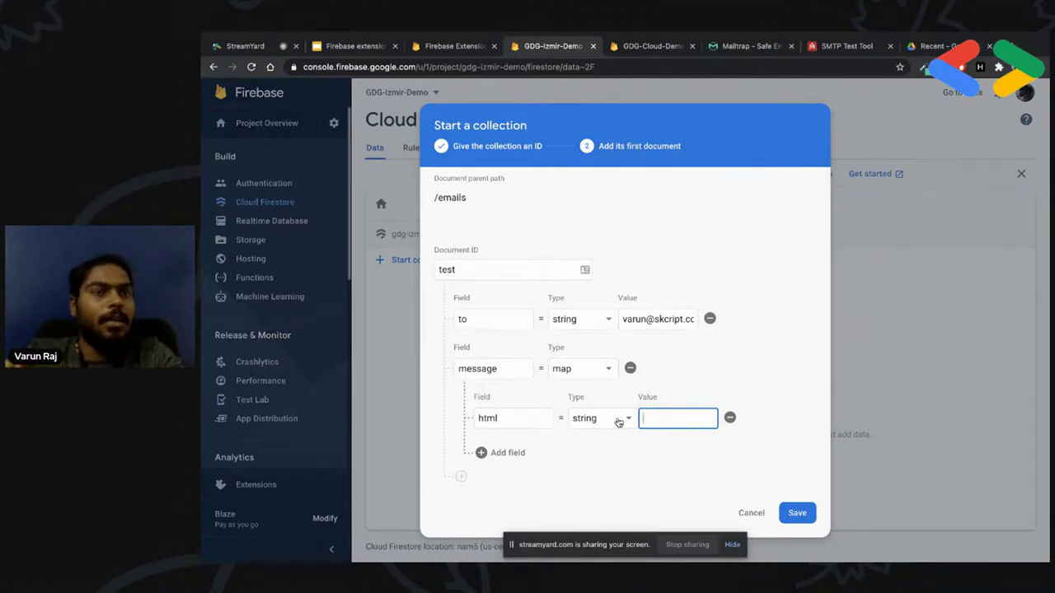
type("h1")
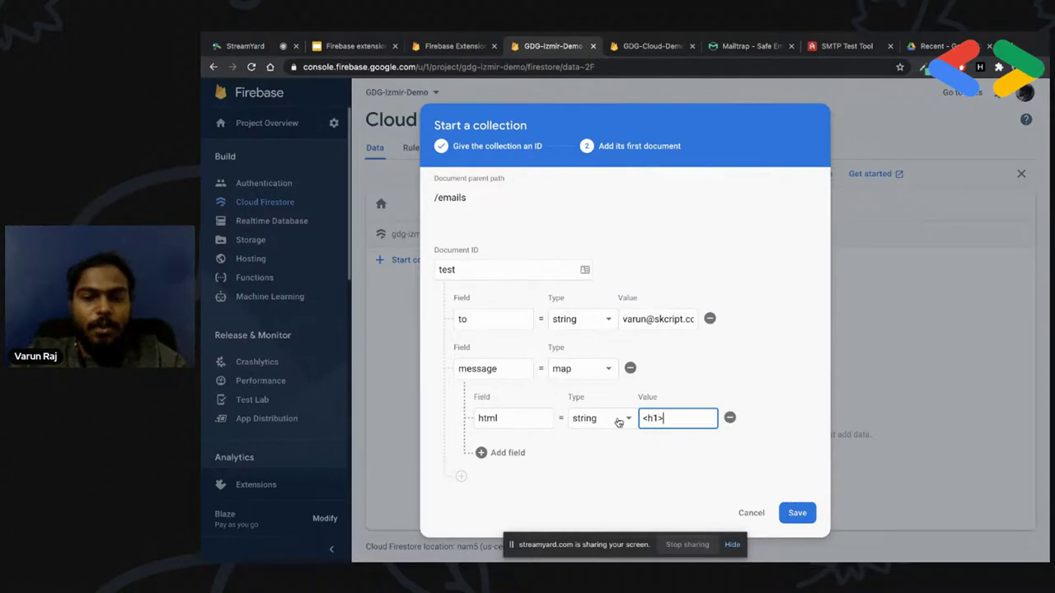
type(">Hell")
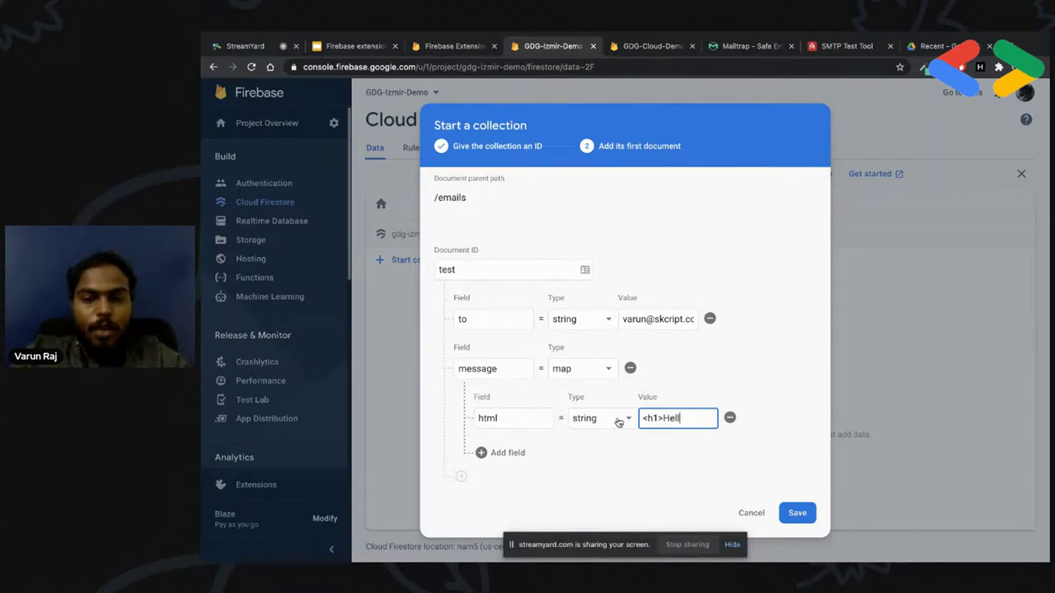
type("o!</h1>")
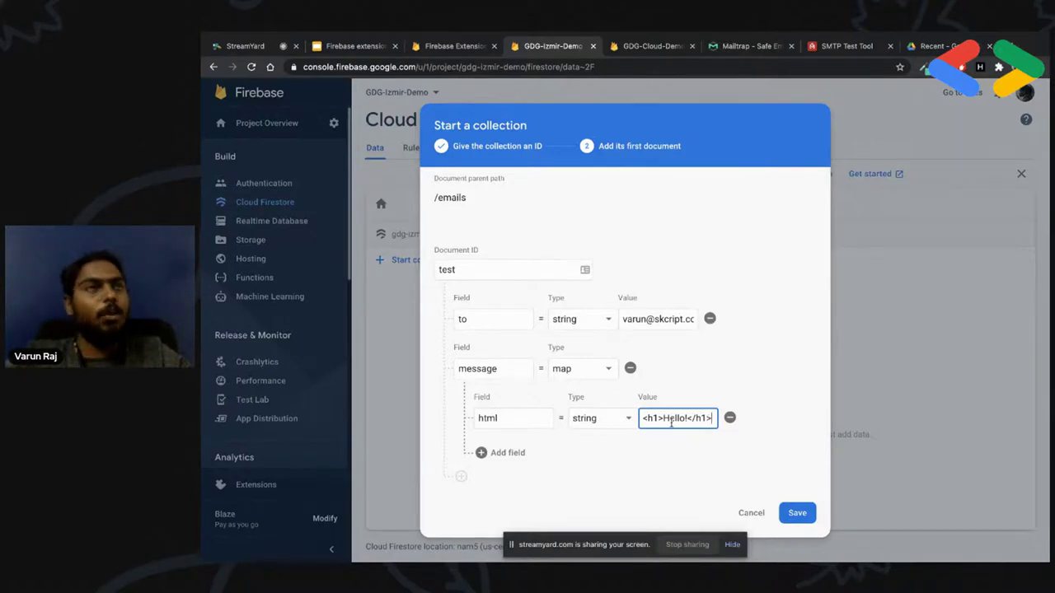
Add a subject sub-field 'Hello from Firebase' inside message and save the document
left_click(483, 452)
left_click(496, 454)
type("subject")
key("Tab")
key("Tab")
type("Hello")
type(" fr")
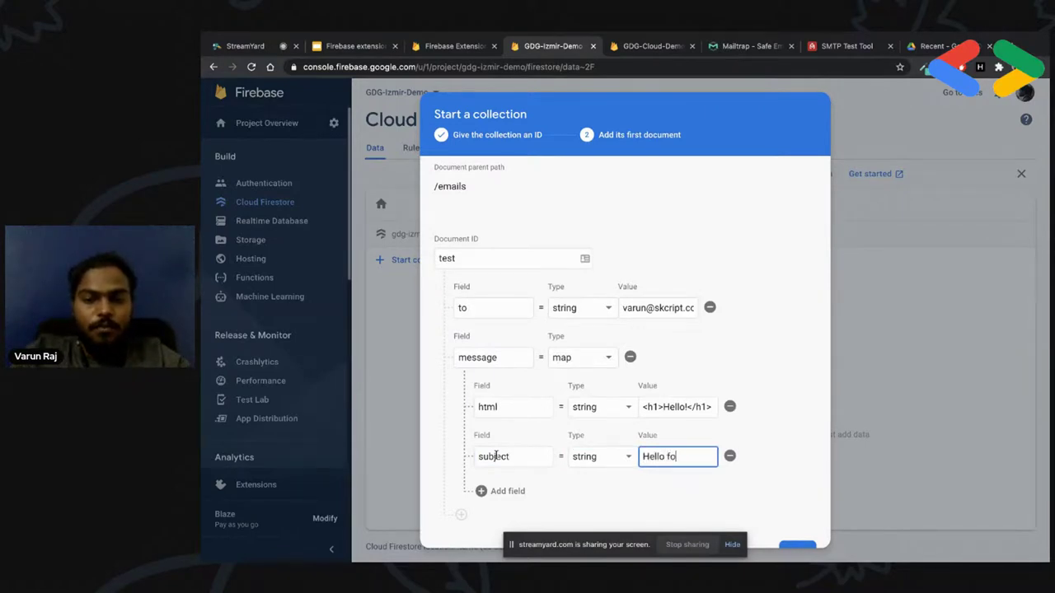
type("om Firebase")
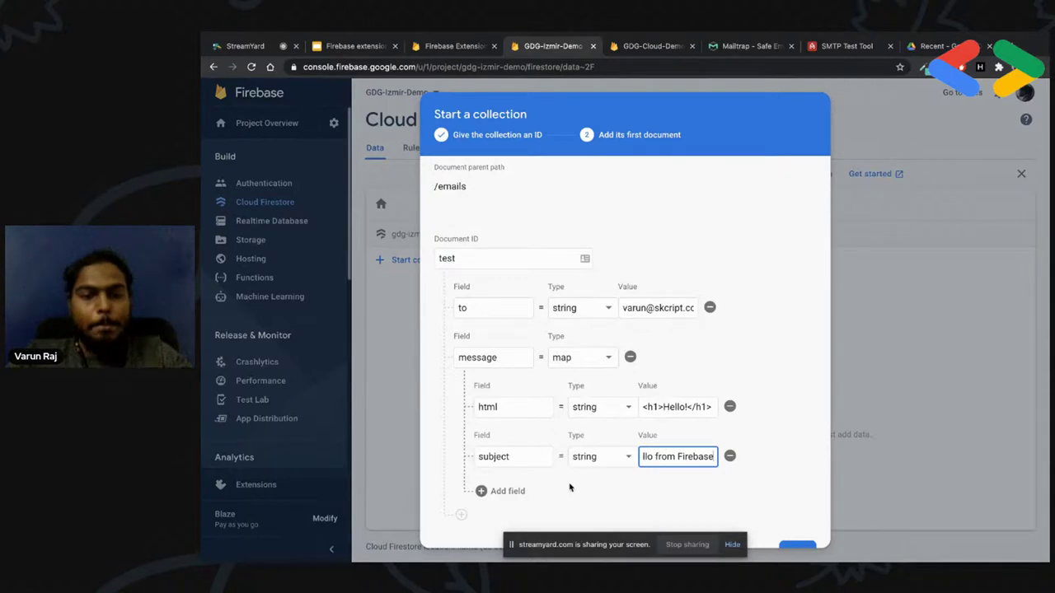
scroll(571, 486, "down", 1)
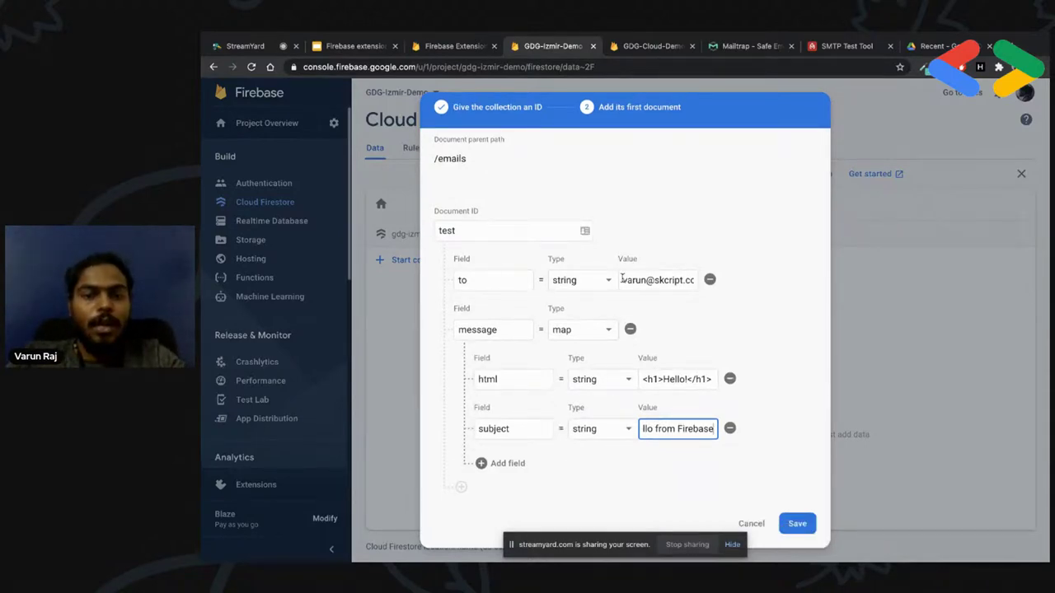
left_click(505, 379)
left_click(511, 429)
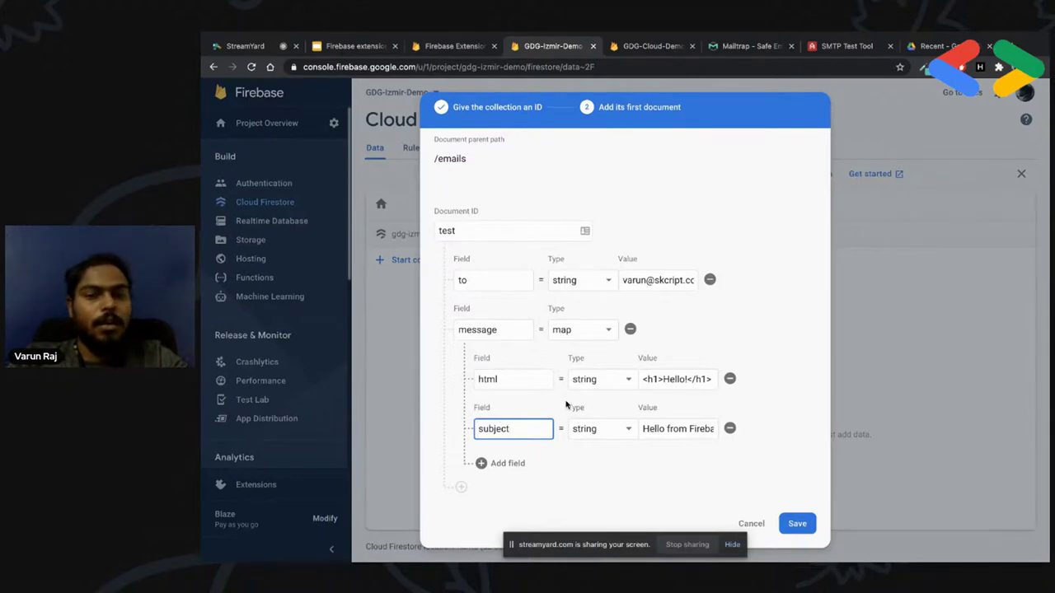
left_click(797, 524)
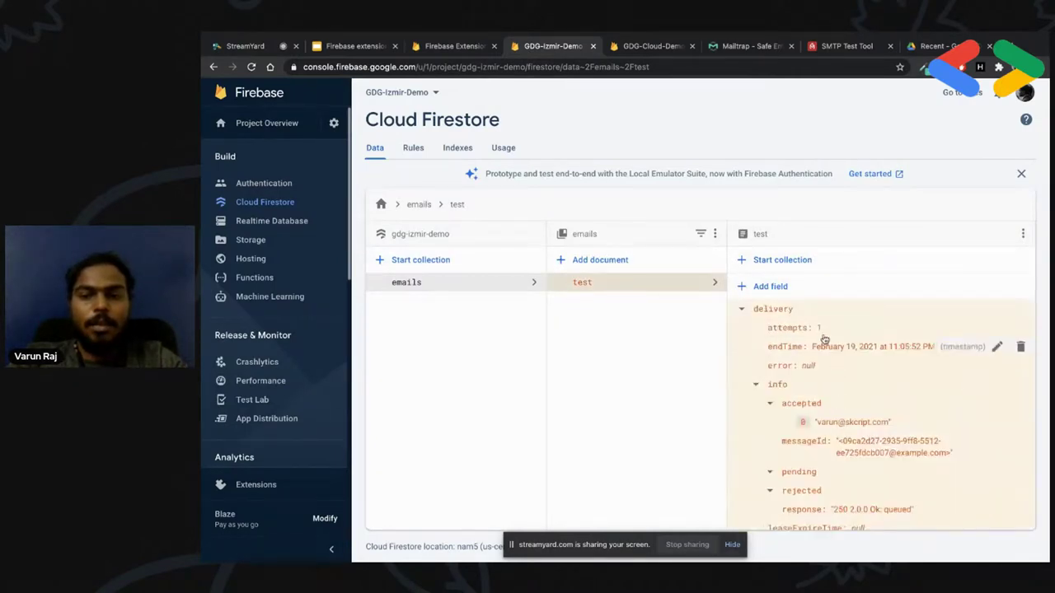
Check the test document's delivery info shows 1 attempt and state SUCCESS, then go to Mailtrap
scroll(806, 401, "down", 3)
scroll(808, 388, "up", 3)
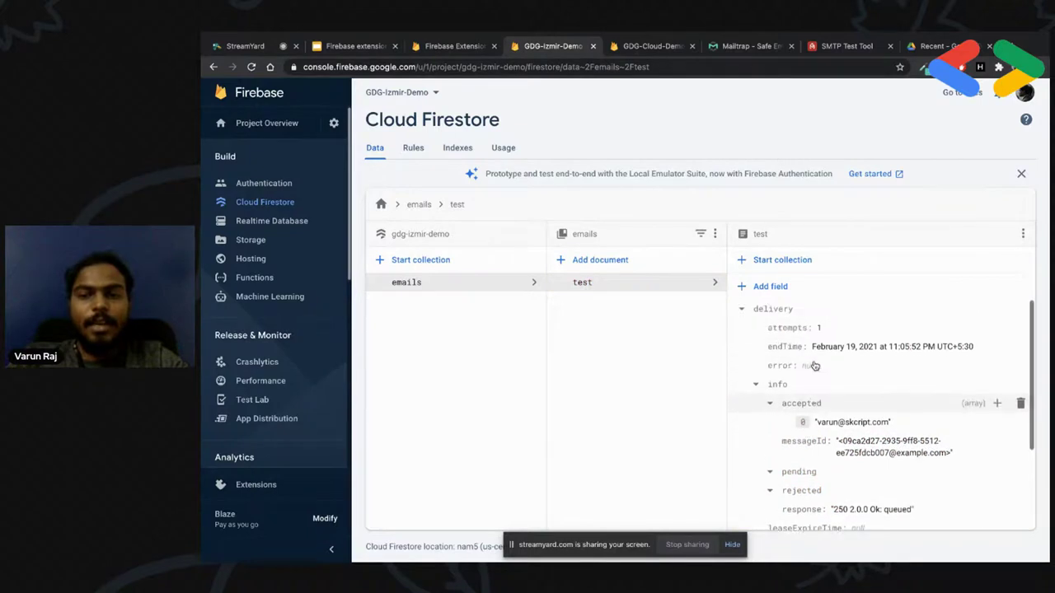
left_click(756, 384)
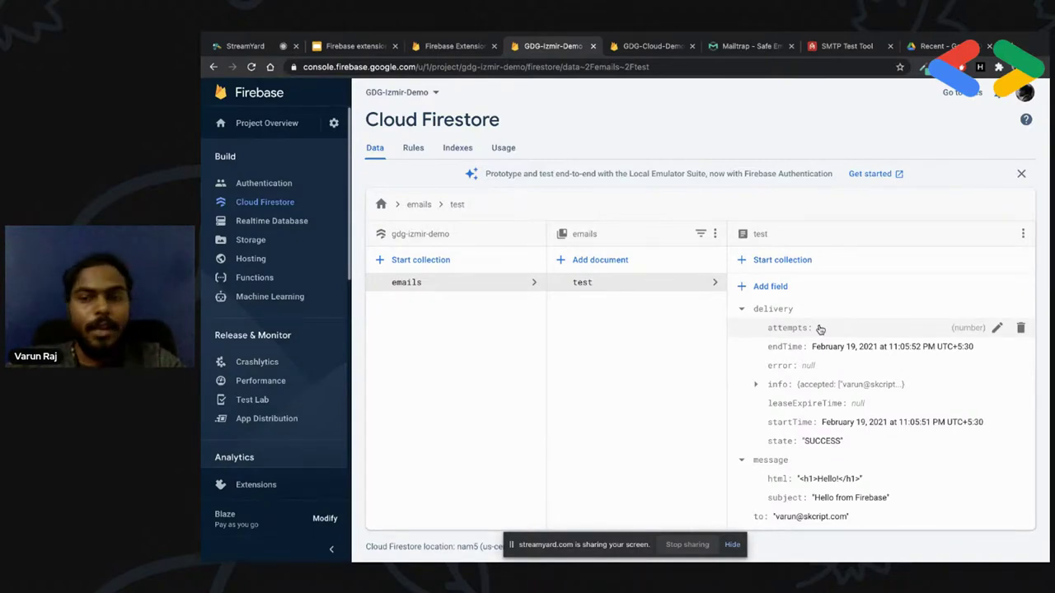
left_click(783, 384)
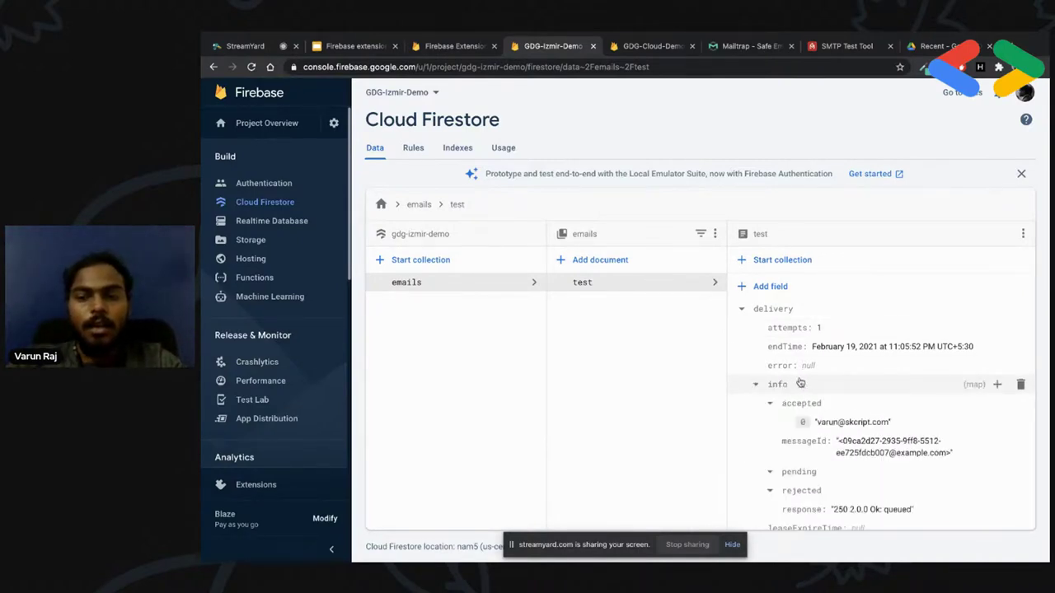
scroll(779, 362, "down", 2)
scroll(795, 396, "up", 1)
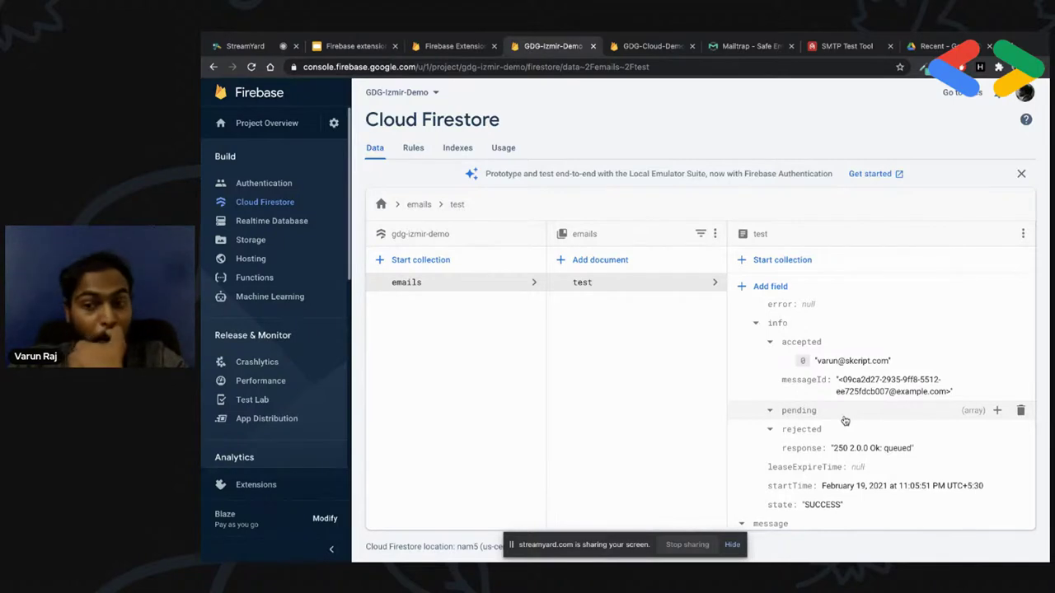
scroll(845, 421, "down", 1)
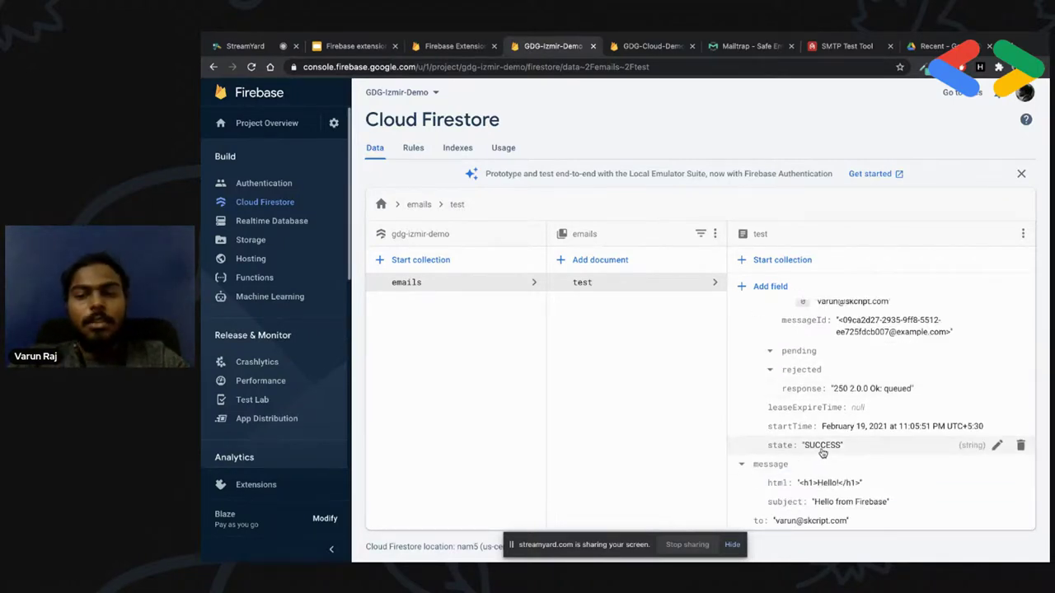
scroll(822, 453, "up", 2)
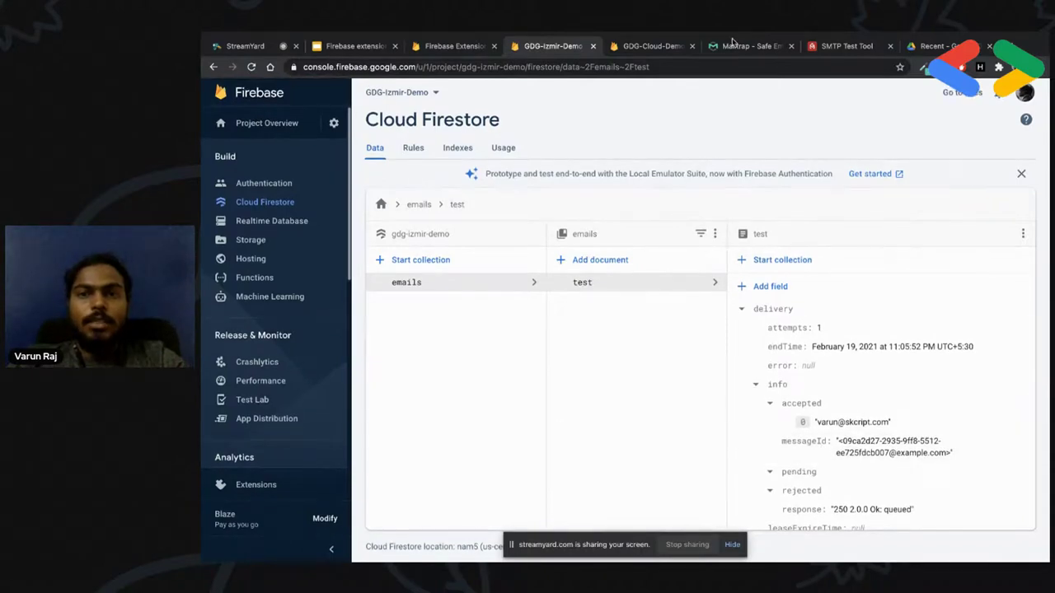
left_click(729, 46)
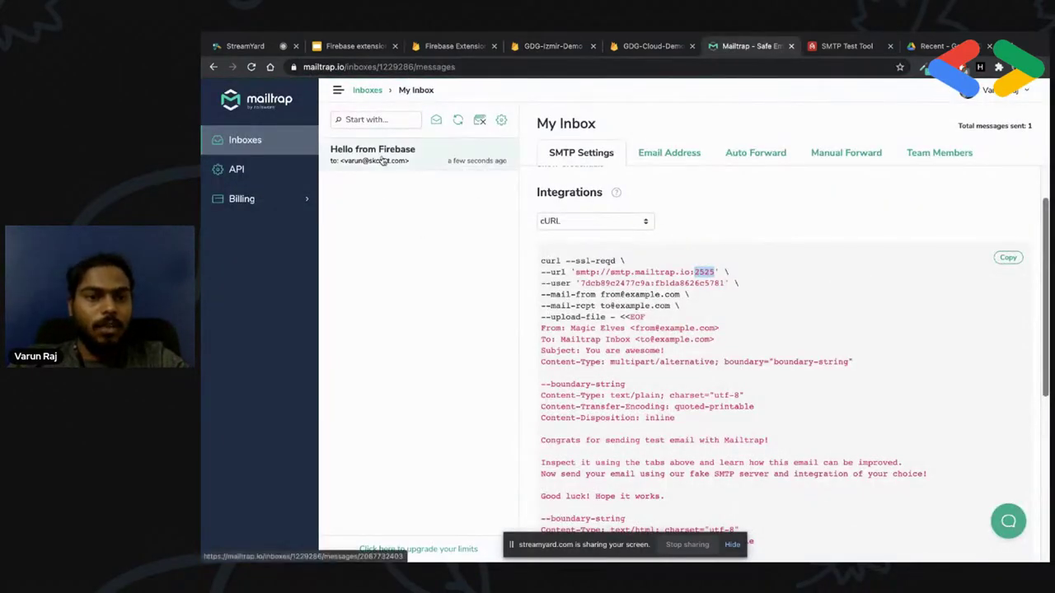
Read the 'Hello from Firebase' email in Mailtrap, then return to the GDG-Cloud-Demo Extensions page
left_click(408, 156)
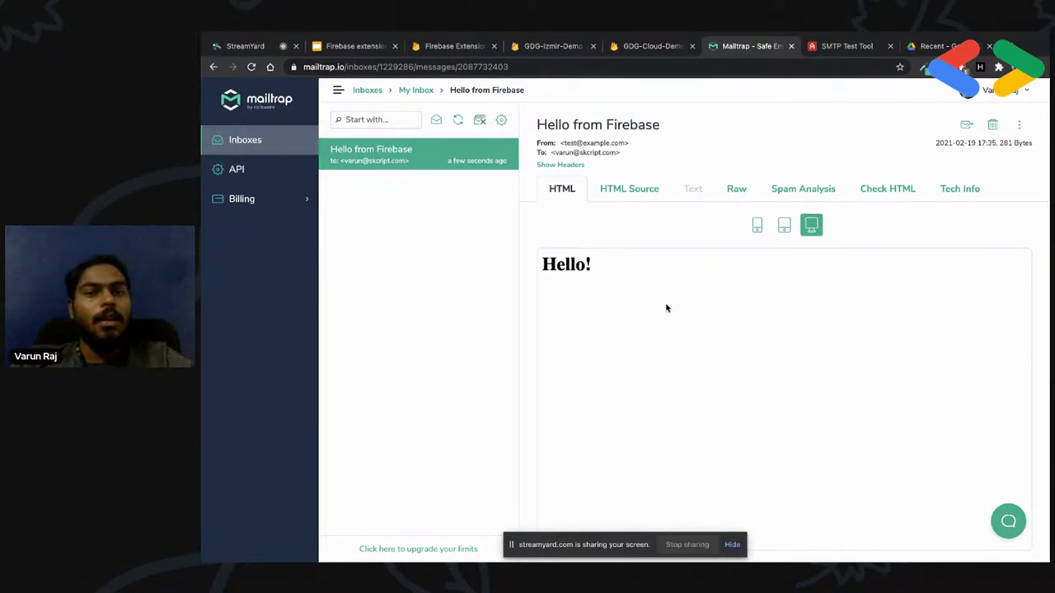
left_click(650, 49)
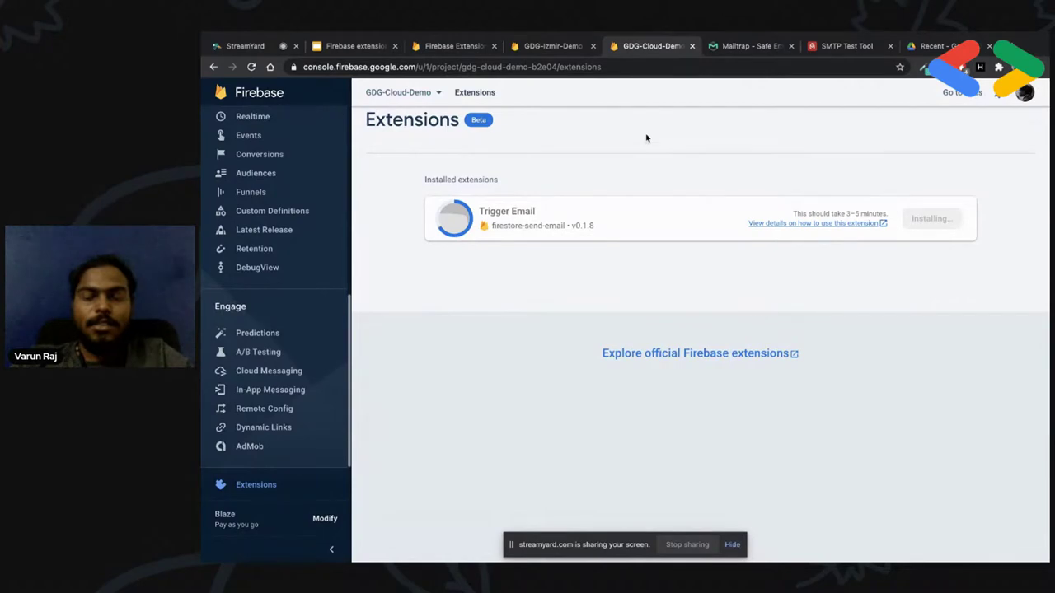
Return to GDG-Izmir-Demo's emails/test document and scroll down to its message fields
left_click(552, 46)
scroll(684, 370, "down", 1)
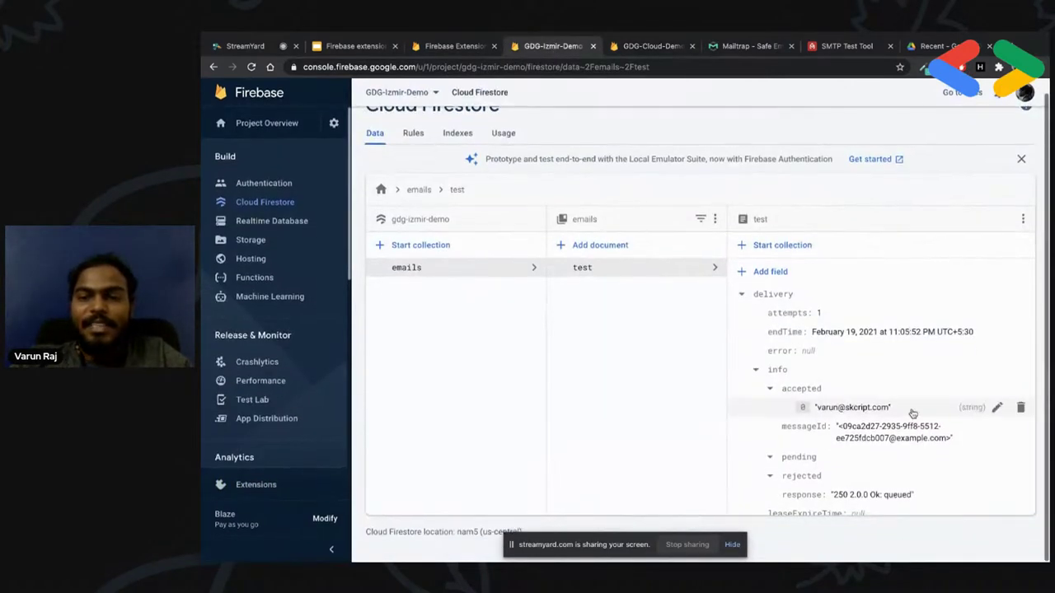
scroll(912, 360, "down", 2)
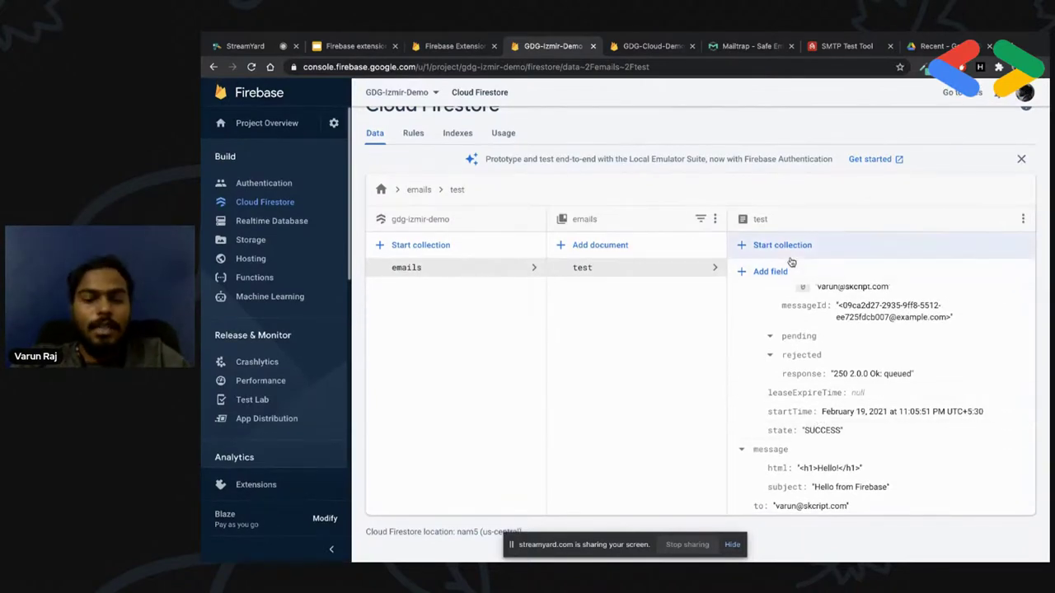
key("ctrl+t")
Search the web for nodemailer and browse its npm package page
type("nodemailer")
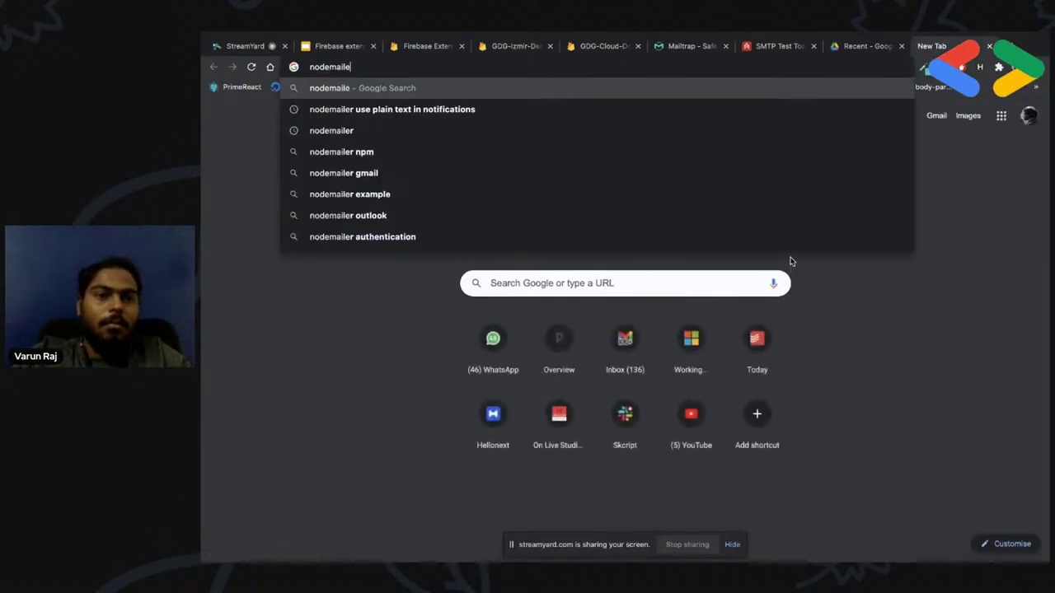
key("Return")
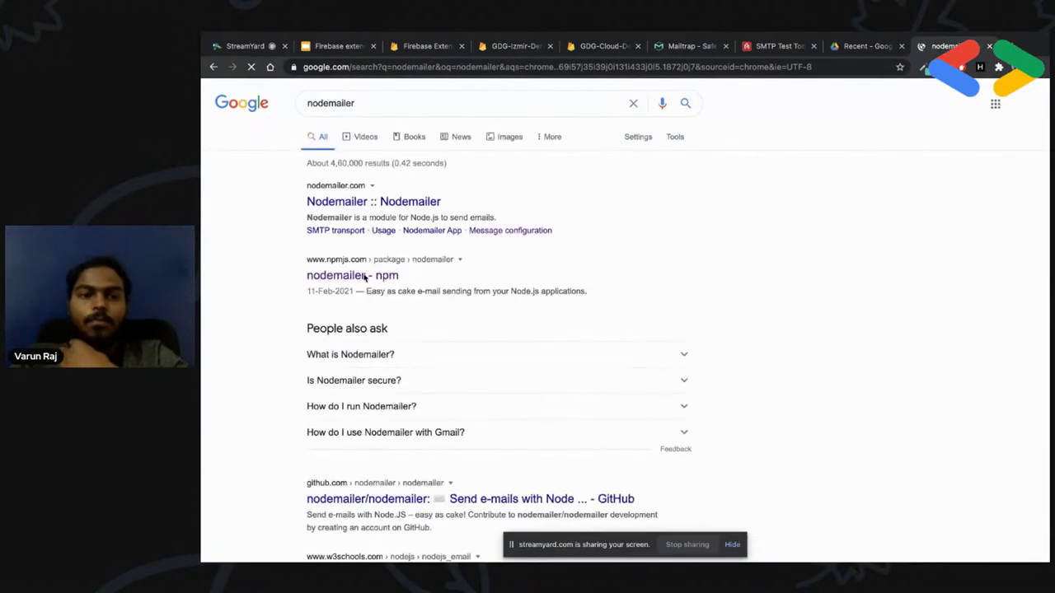
left_click(363, 278)
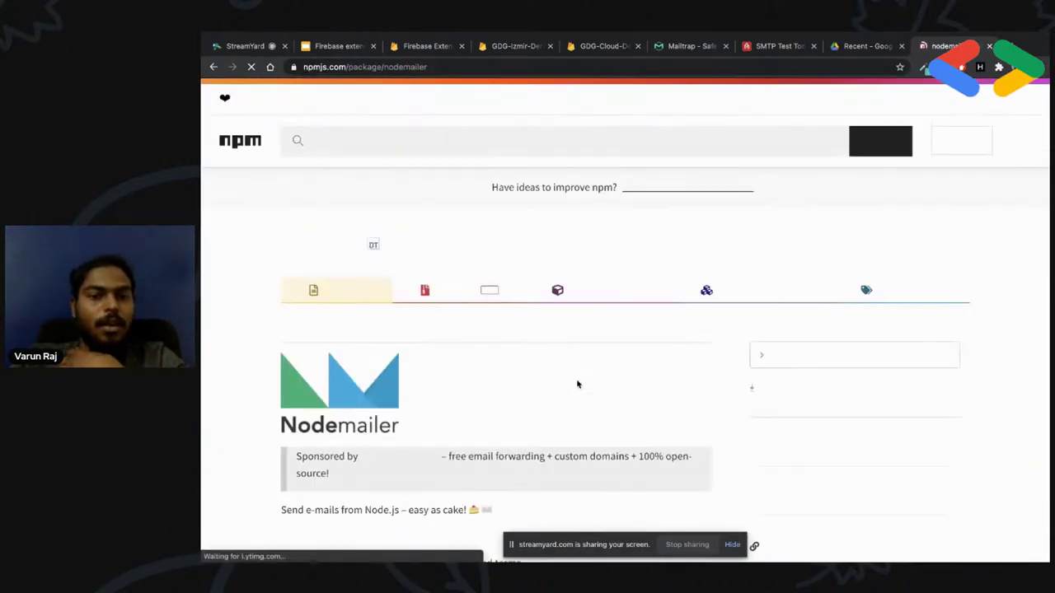
scroll(590, 431, "down", 15)
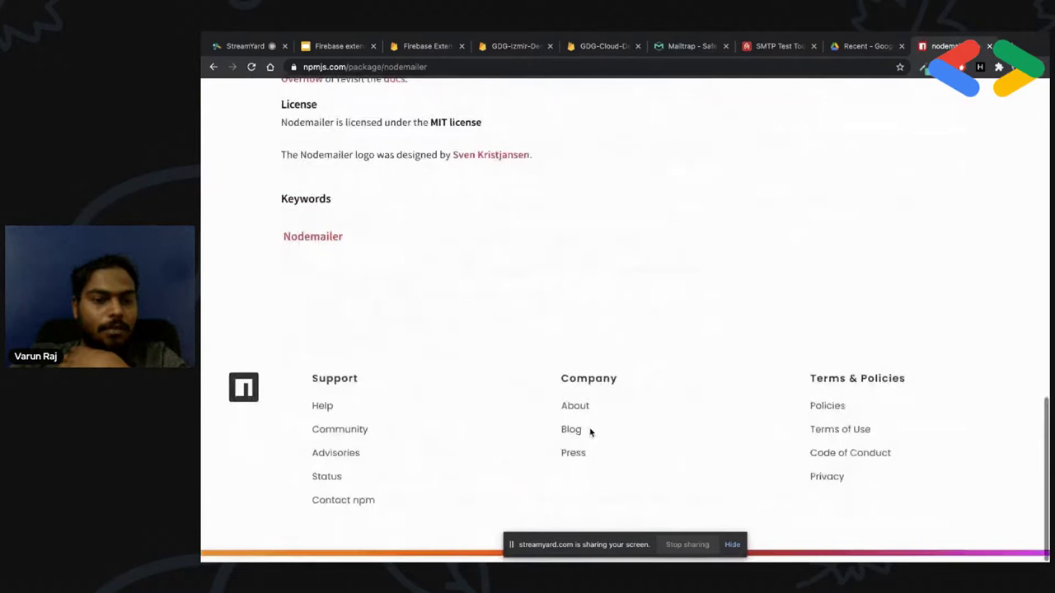
scroll(590, 431, "up", 15)
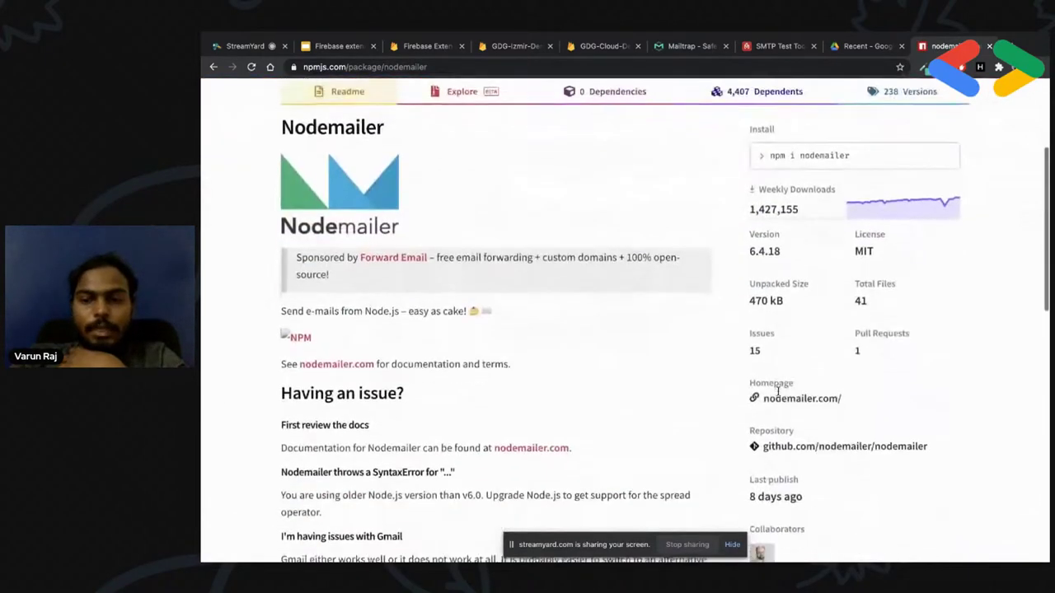
scroll(777, 392, "down", 1)
Visit the nodemailer GitHub repository and nodemailer.com's sendMail example, then return to Firestore
left_click(829, 436)
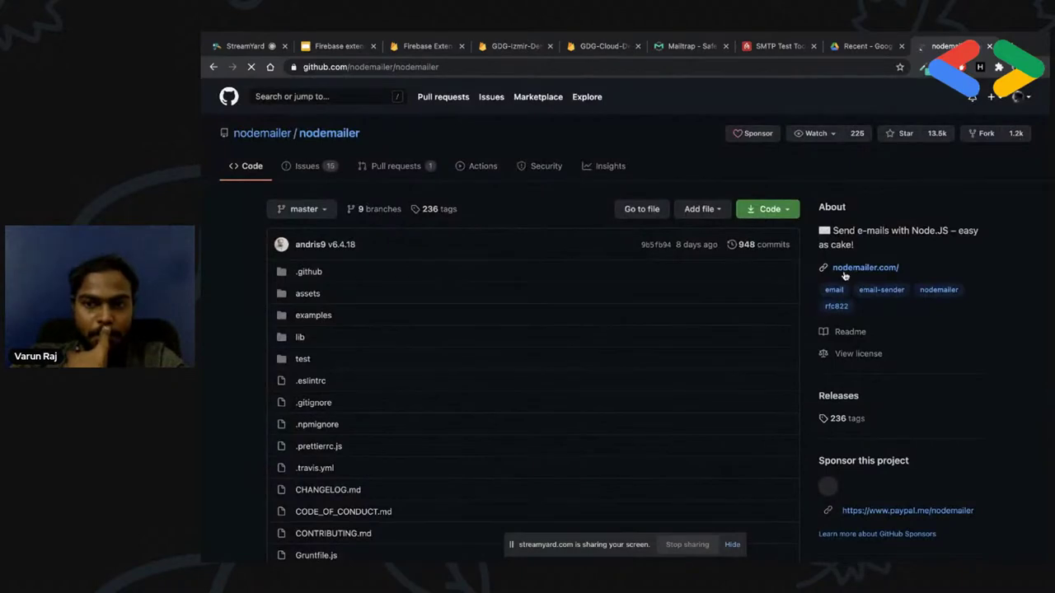
left_click(844, 275)
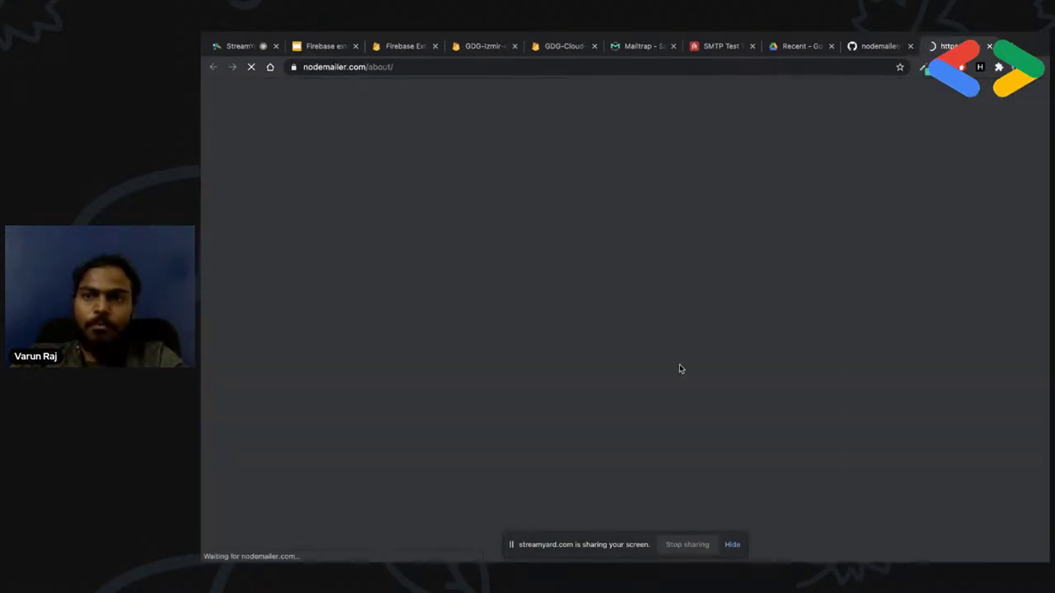
scroll(679, 369, "down", 10)
scroll(679, 368, "down", 12)
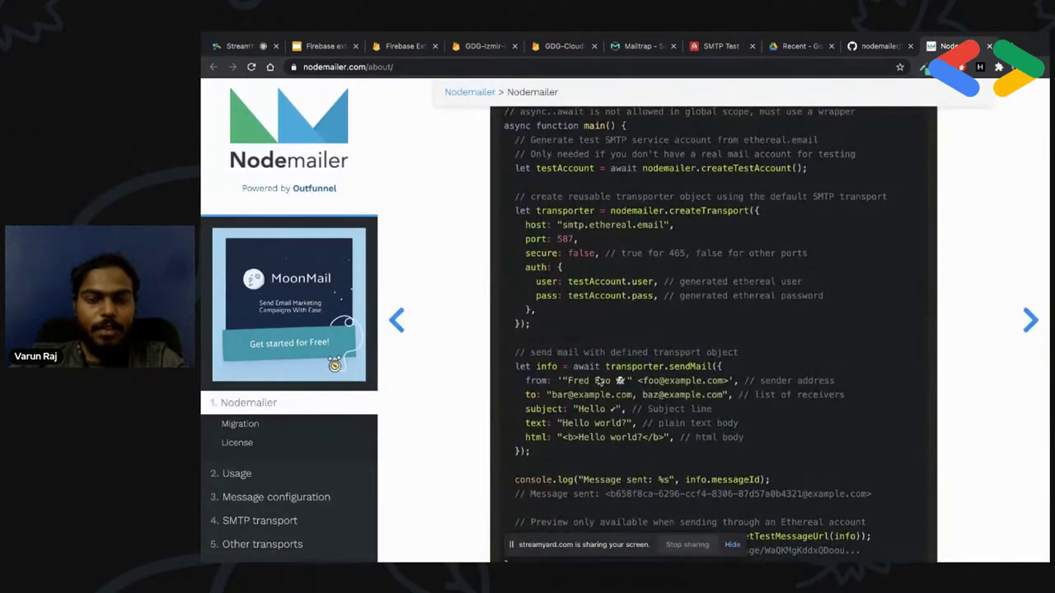
scroll(537, 423, "down", 1)
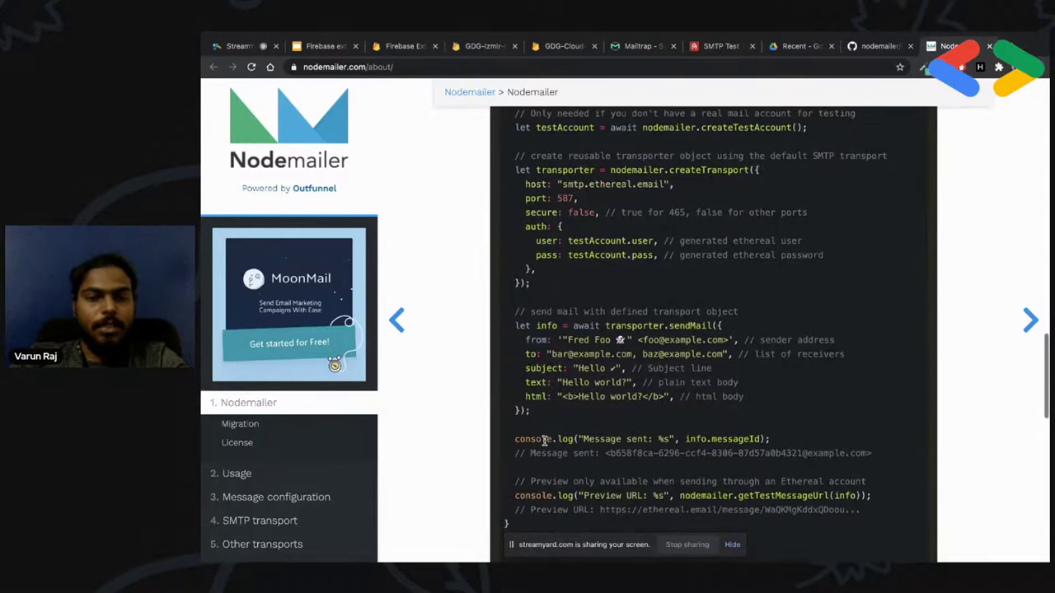
scroll(588, 355, "up", 1)
scroll(588, 354, "down", 5)
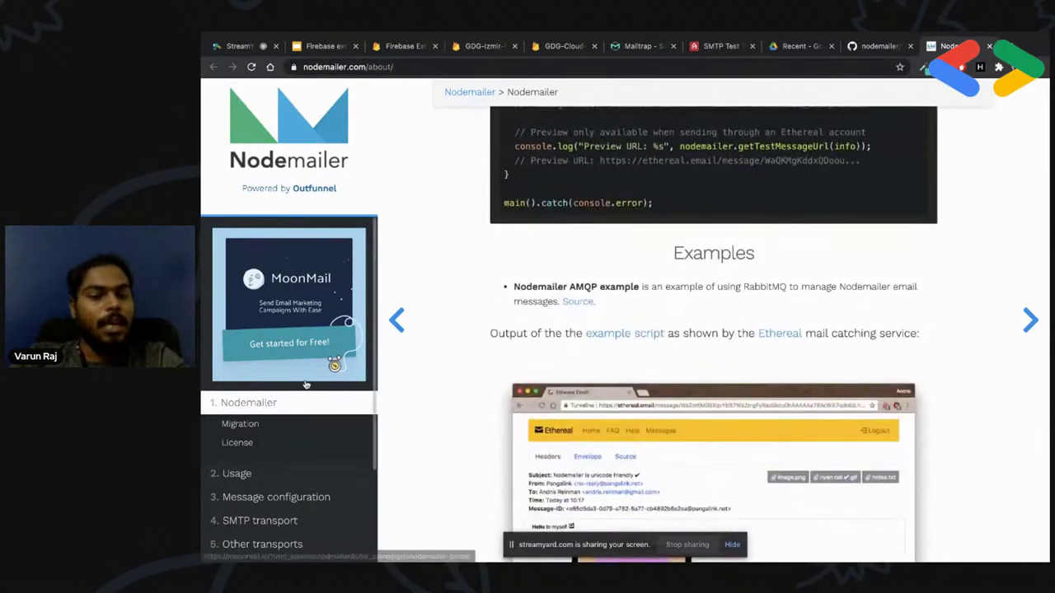
scroll(289, 370, "down", 3)
left_click(494, 47)
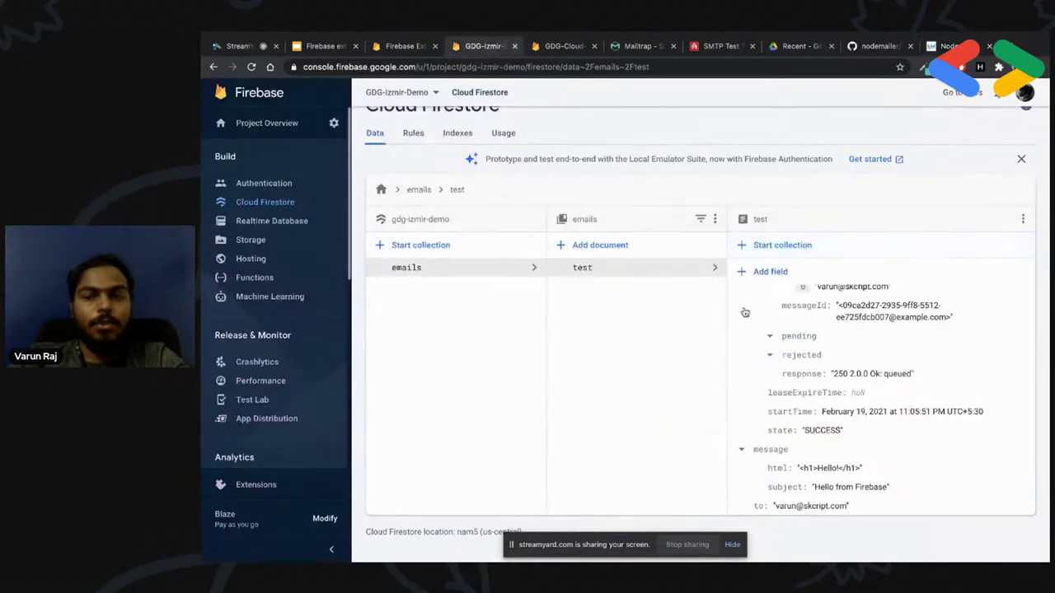
Open Trigger Email's details from the Firebase Extensions product page
scroll(849, 450, "down", 1)
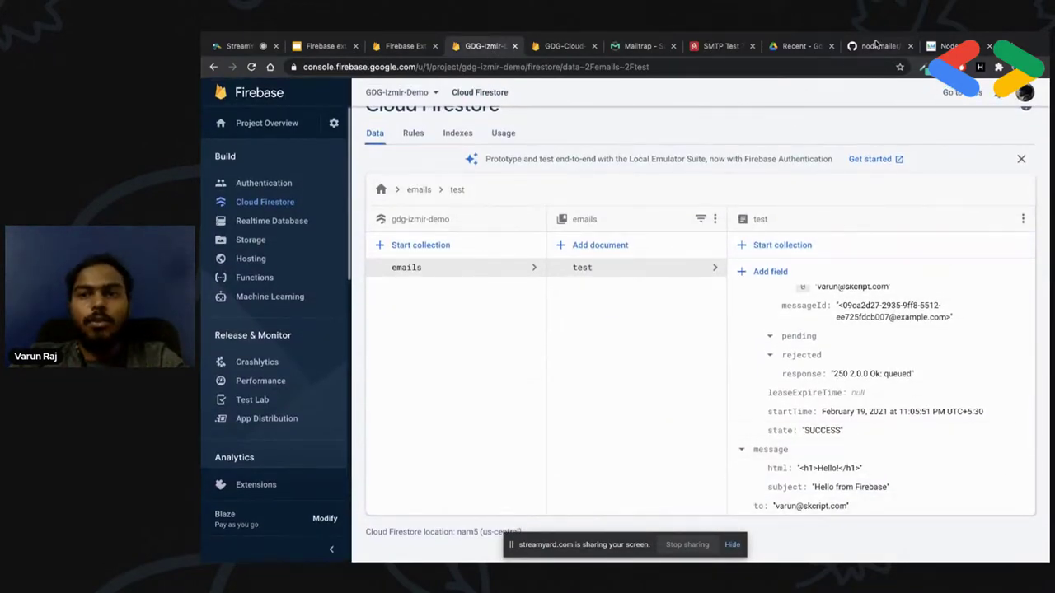
left_click(569, 46)
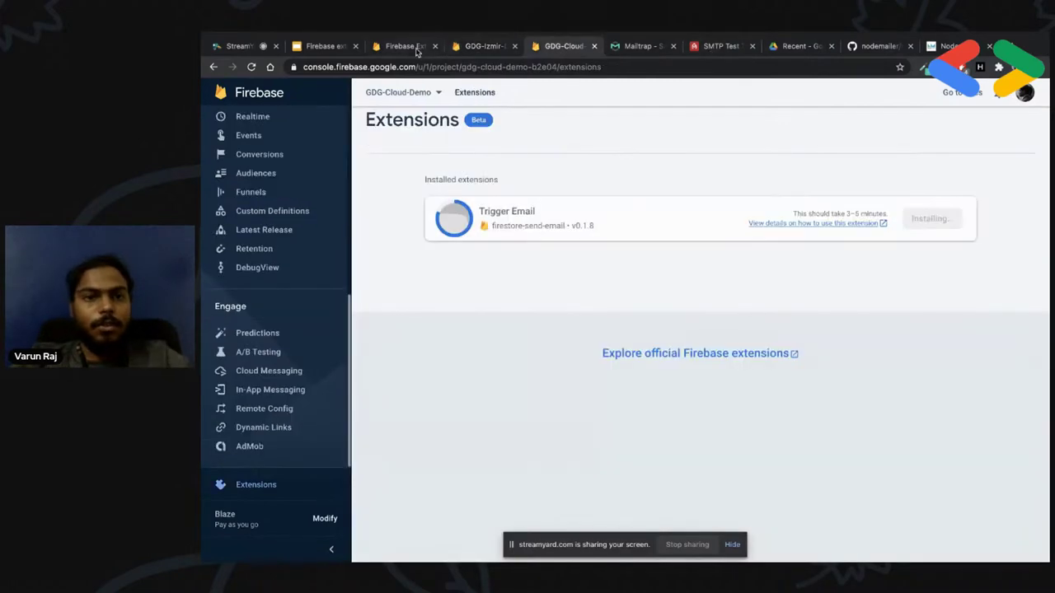
left_click(403, 46)
scroll(483, 337, "down", 2)
scroll(742, 417, "up", 4)
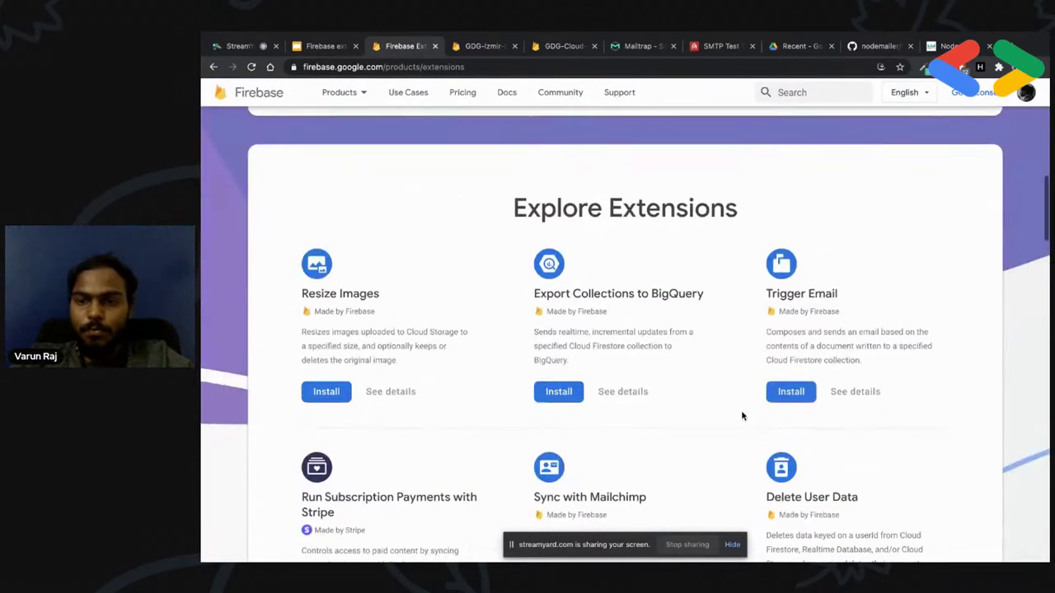
left_click(865, 388)
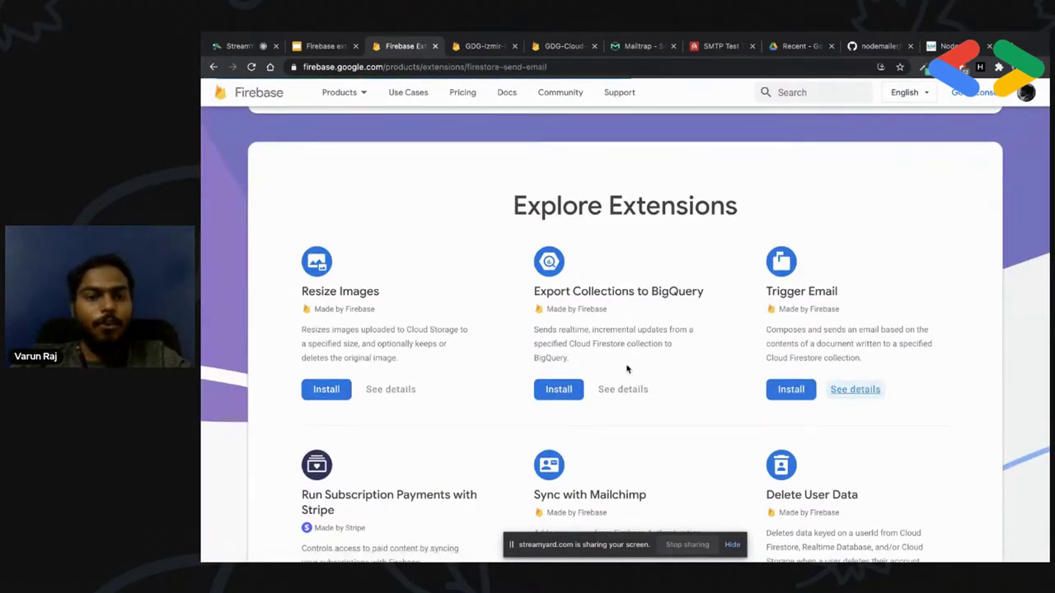
Expand 'What you can configure', highlight the SMTP connection URI parameter, and open the source code
scroll(544, 375, "down", 3)
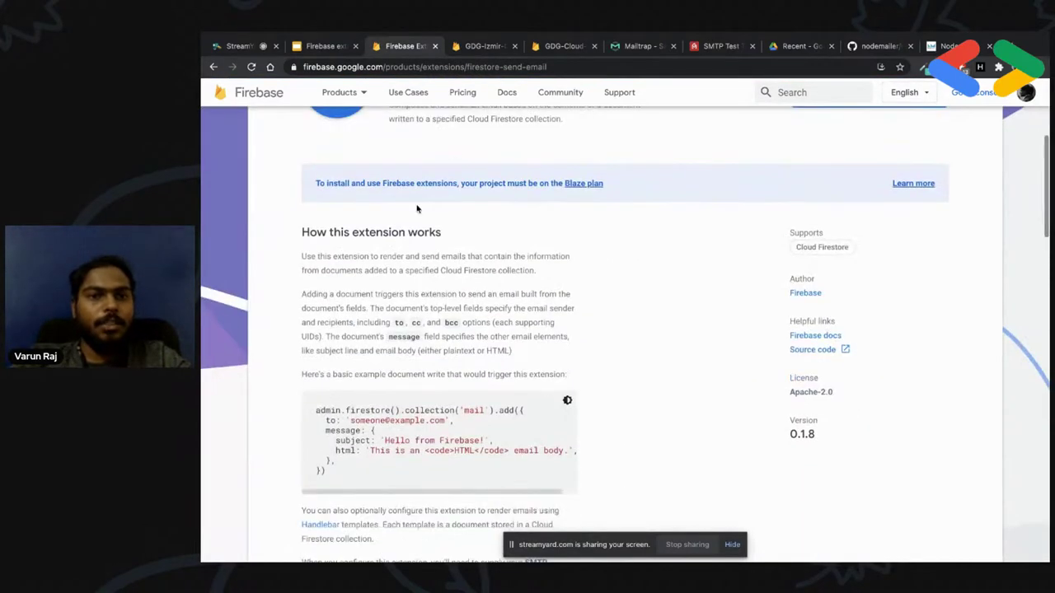
scroll(499, 381, "down", 5)
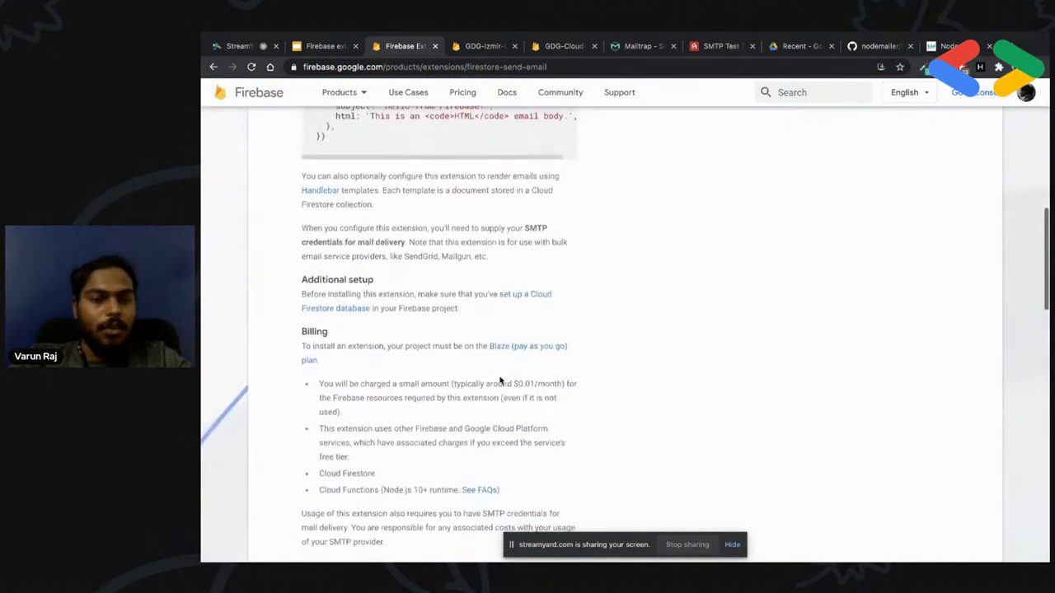
scroll(374, 372, "down", 3)
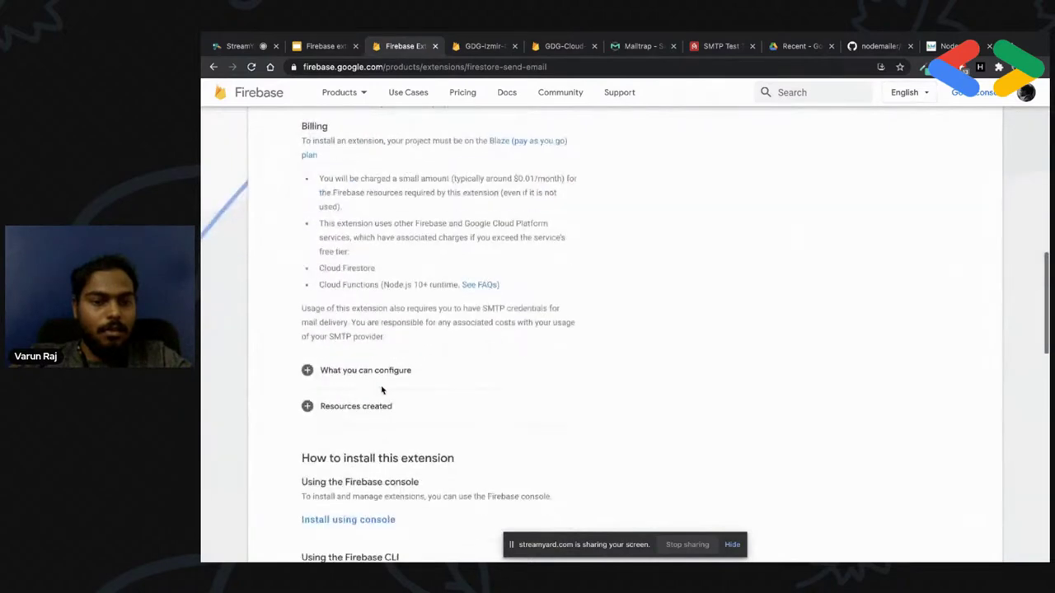
scroll(379, 371, "down", 3)
left_click(363, 222)
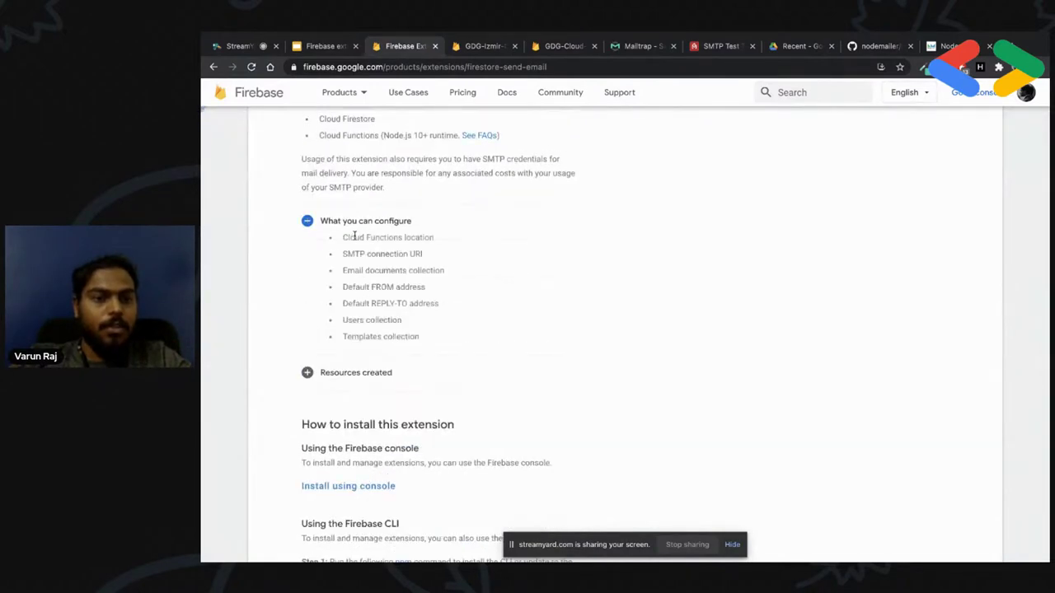
left_click_drag(347, 254, 423, 255)
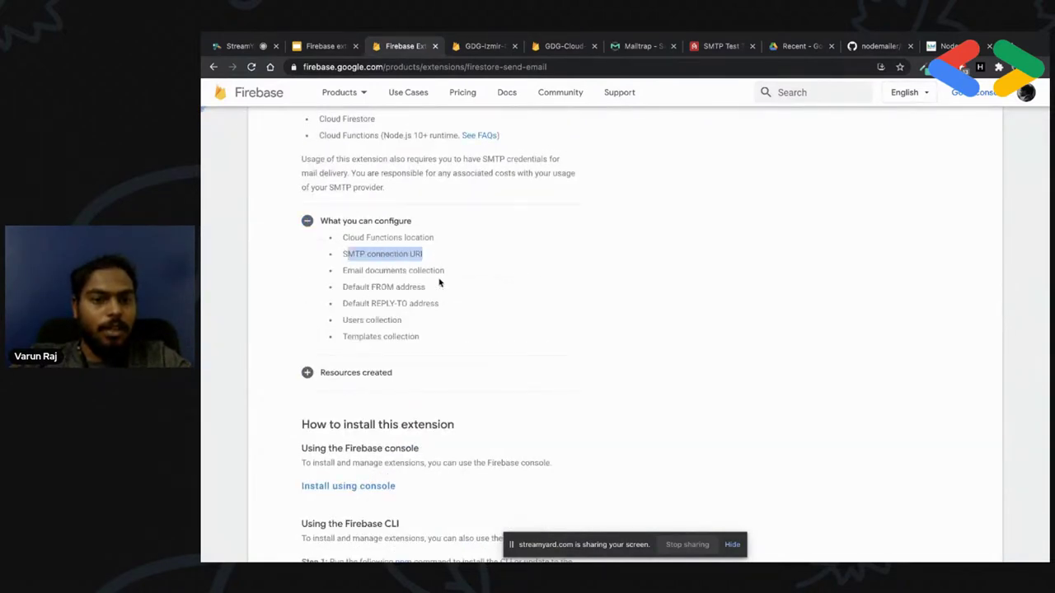
scroll(409, 349, "down", 3)
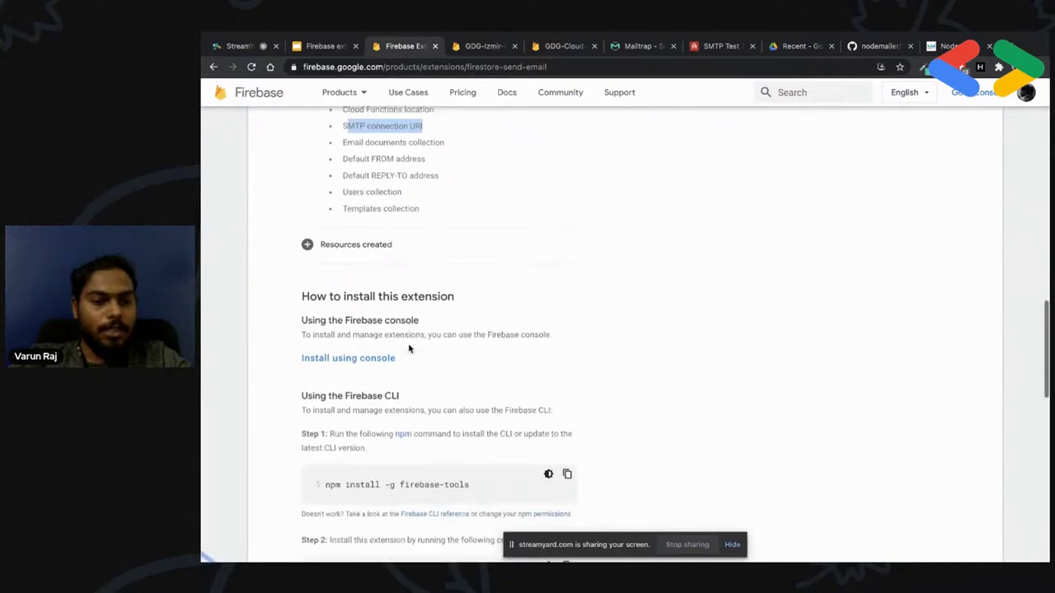
scroll(409, 349, "up", 10)
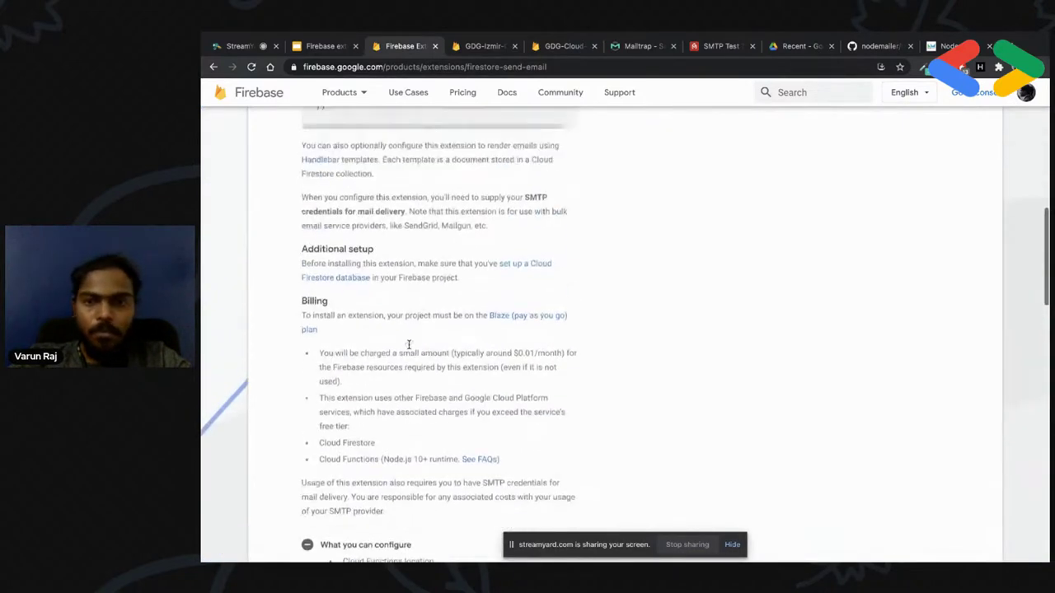
scroll(472, 272, "up", 3)
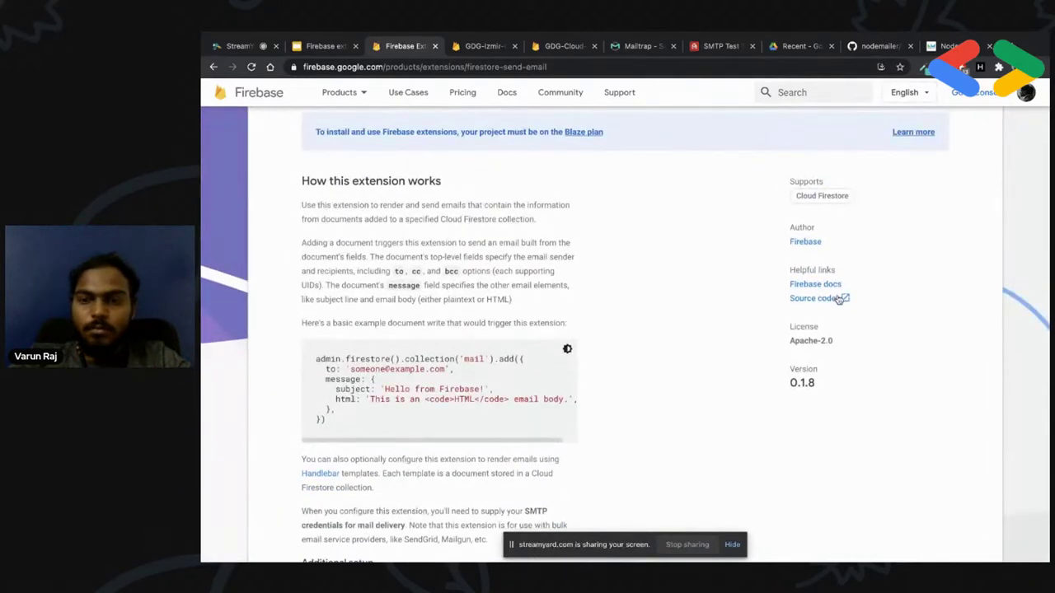
left_click(829, 302)
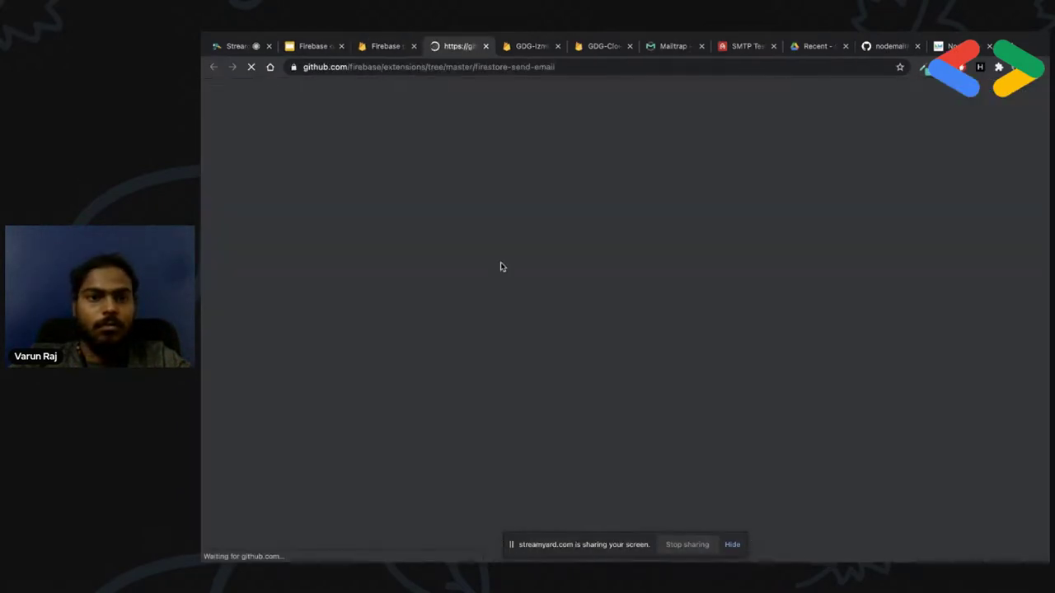
scroll(528, 434, "down", 6)
scroll(528, 434, "down", 8)
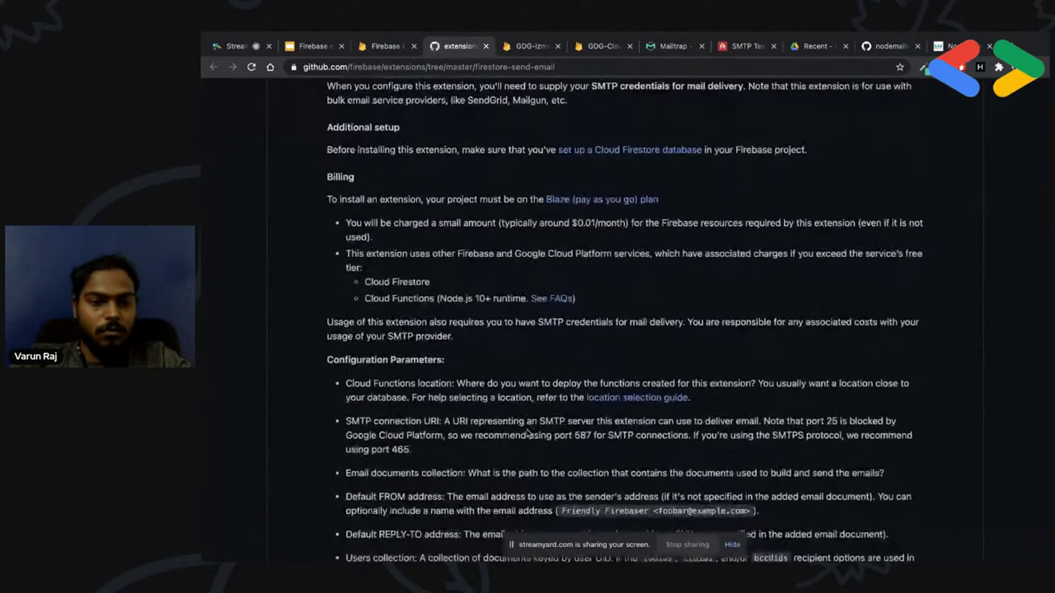
scroll(527, 434, "up", 10)
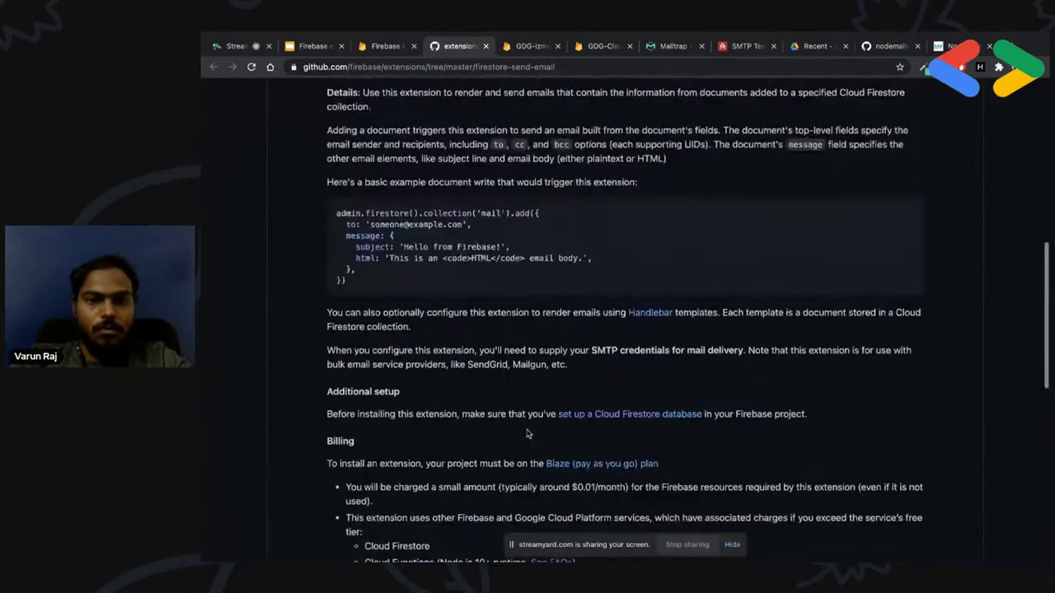
right_click(660, 329)
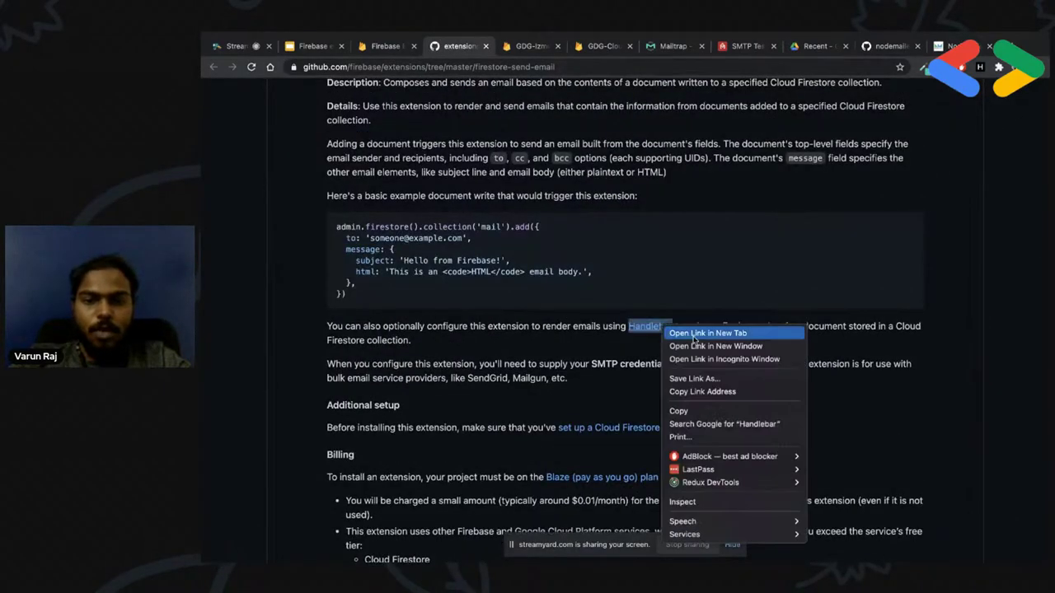
left_click(655, 329)
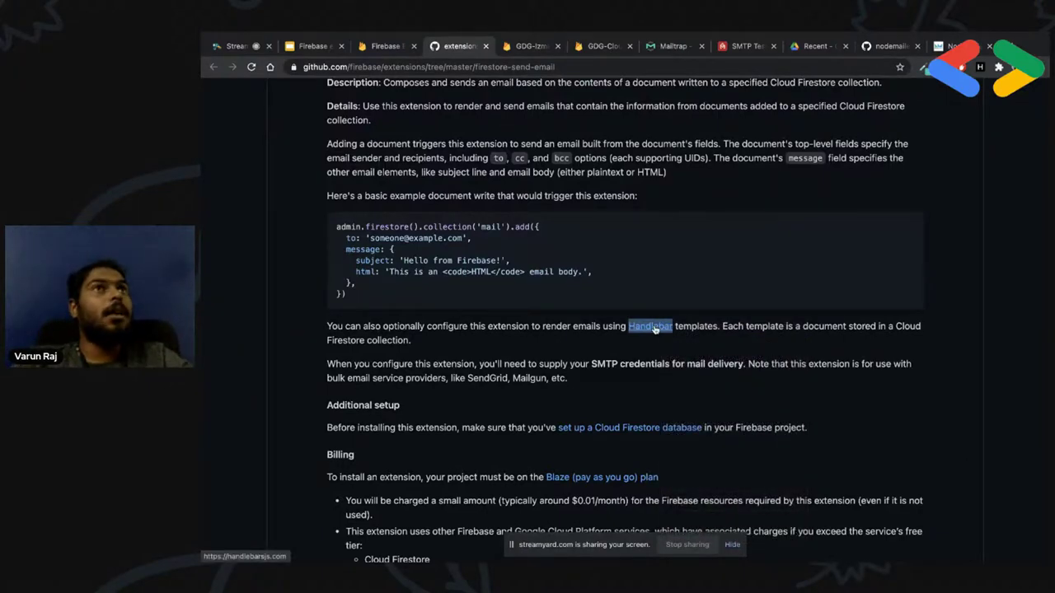
scroll(532, 302, "up", 4)
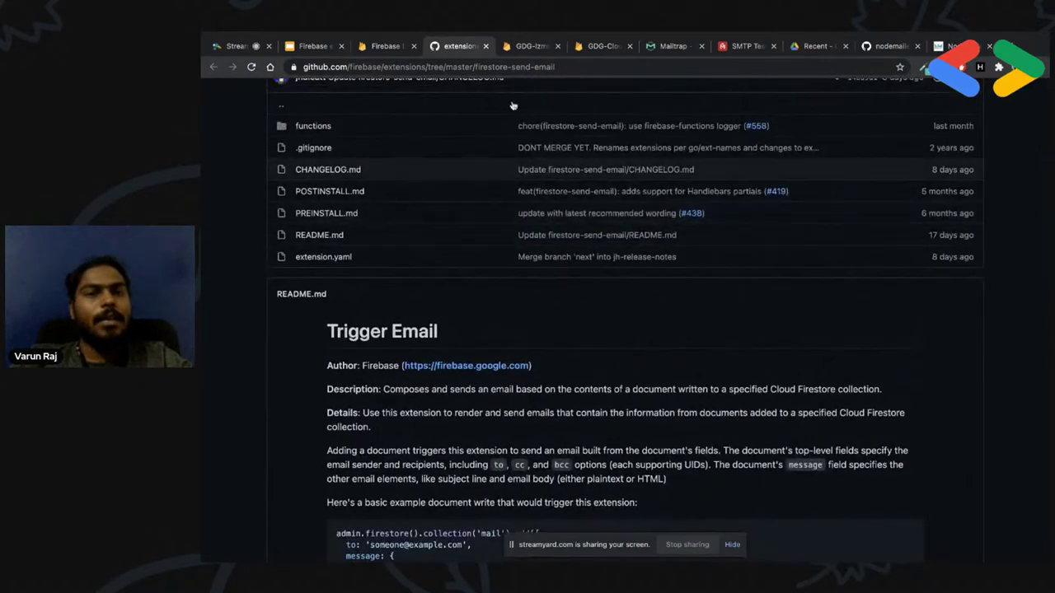
Browse the official Firebase extensions catalogue from the console and install one into GDG-Cloud-Demo
left_click(485, 48)
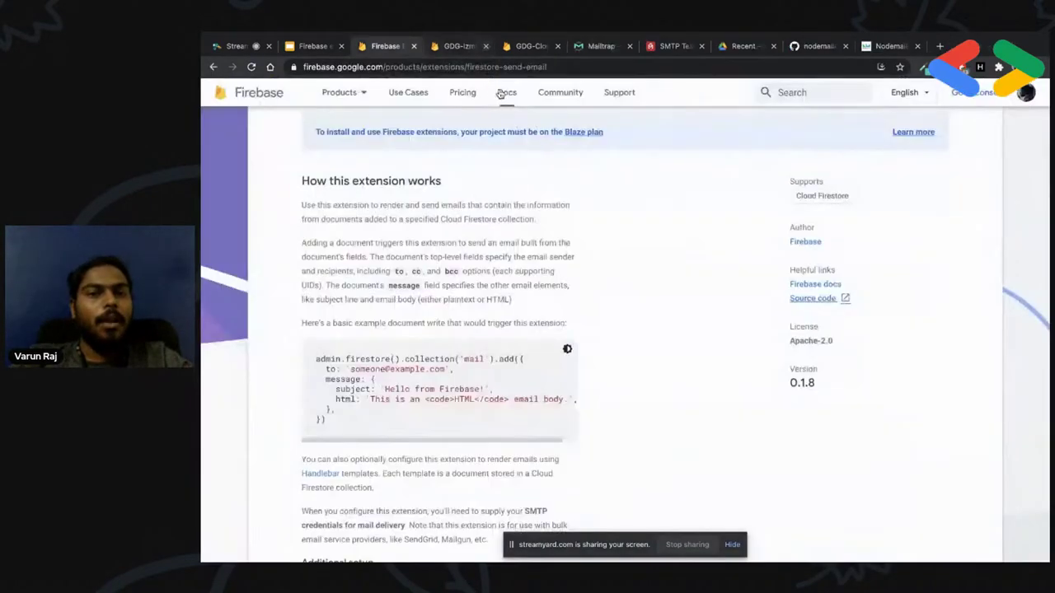
left_click(510, 55)
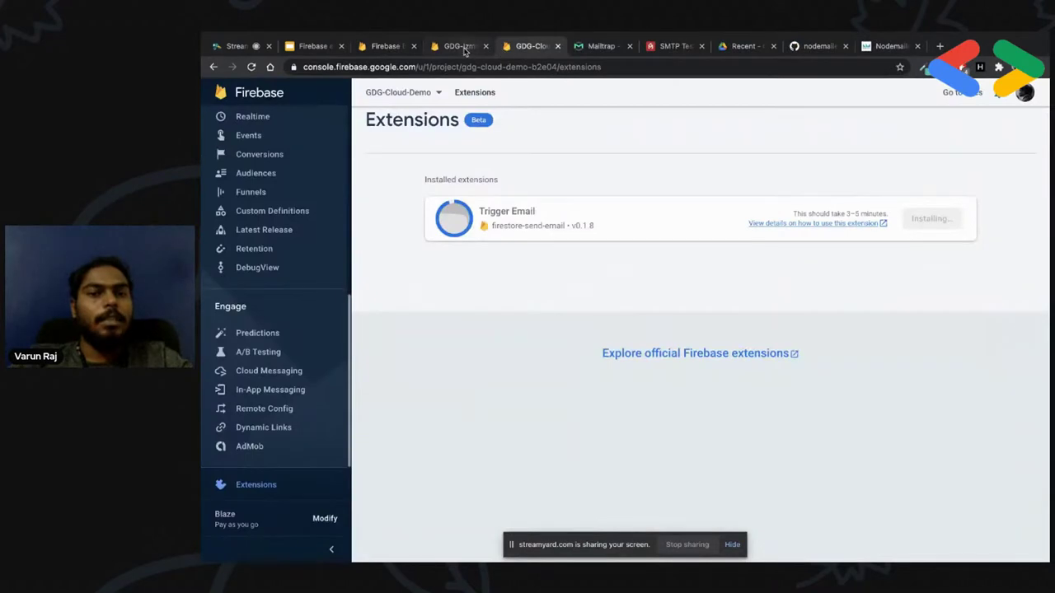
left_click(466, 51)
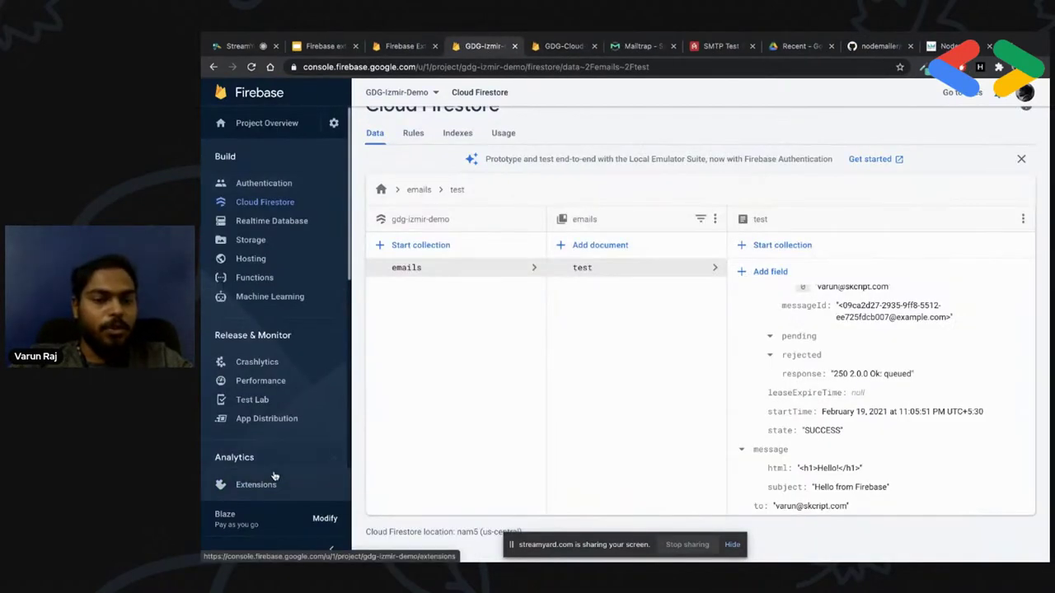
left_click(275, 483)
left_click(661, 355)
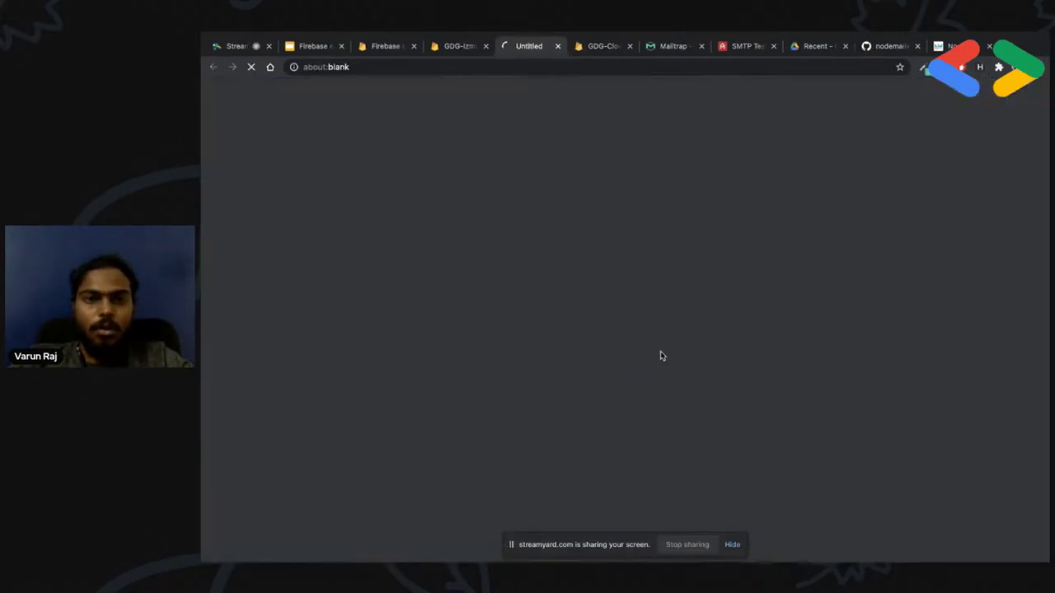
scroll(462, 405, "down", 1)
scroll(461, 406, "down", 7)
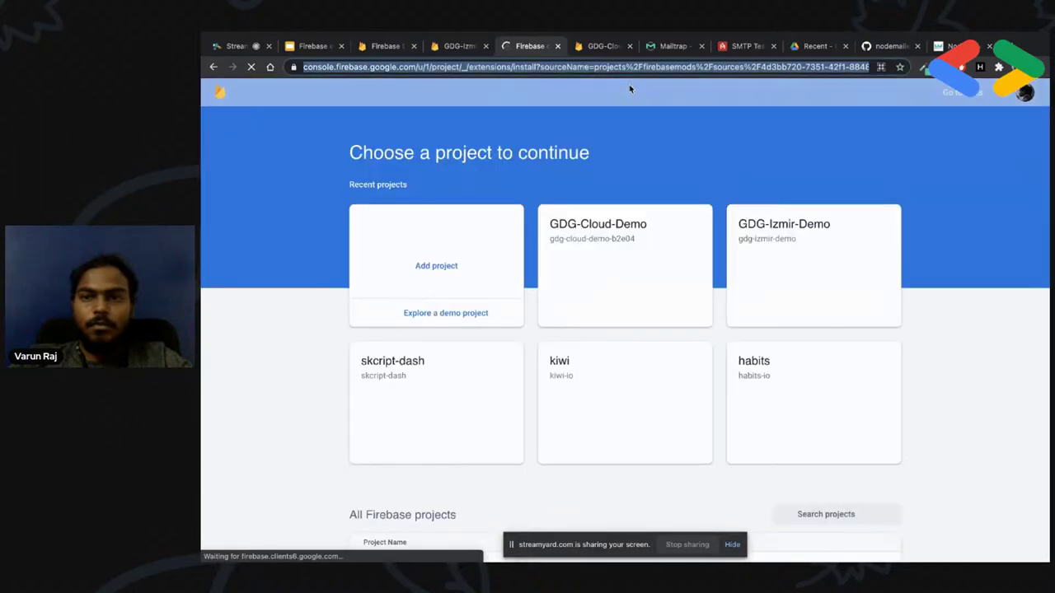
left_click(610, 270)
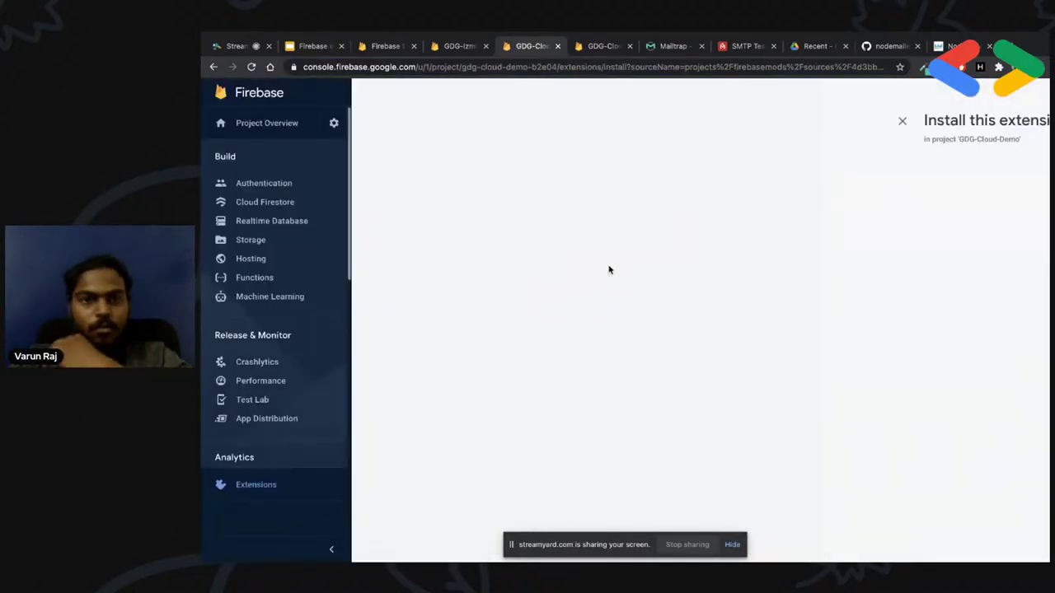
Accept the APIs, billing and access reviews for Resize Images and select the 200x200 sizes field
scroll(488, 309, "down", 1)
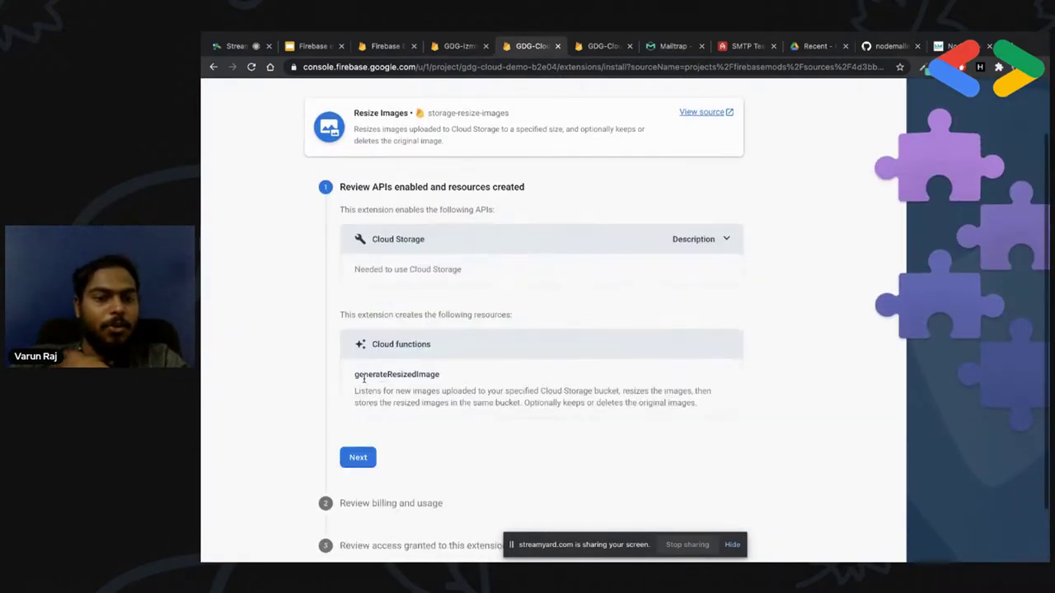
left_click(359, 456)
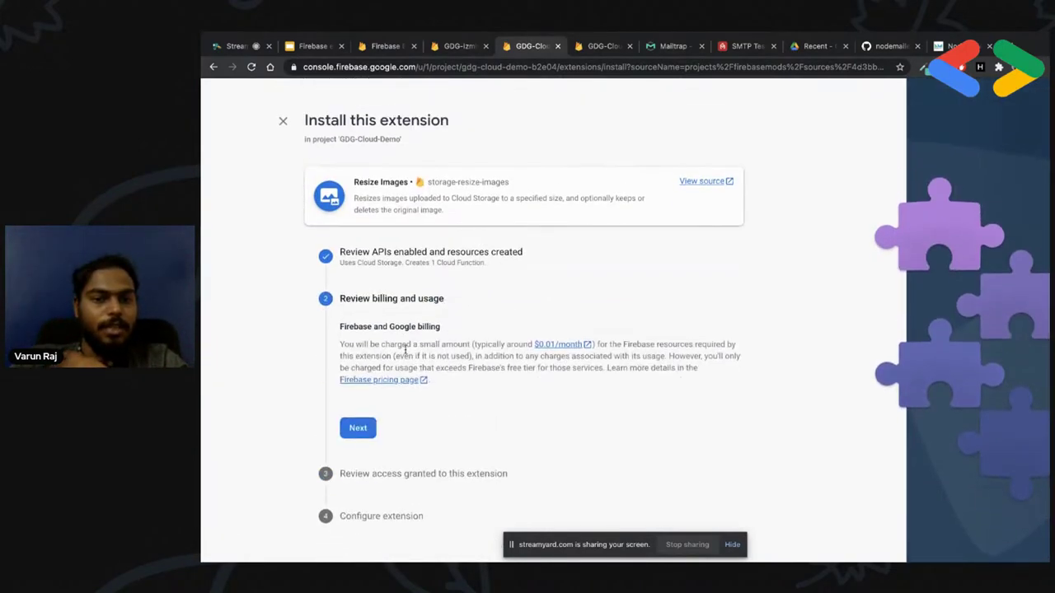
left_click(358, 428)
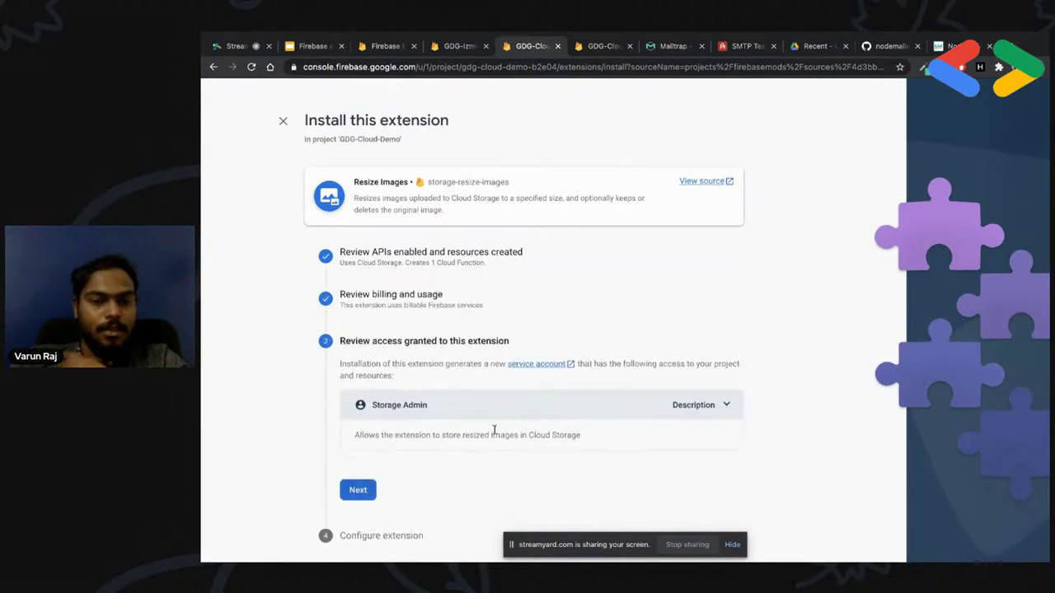
left_click(358, 490)
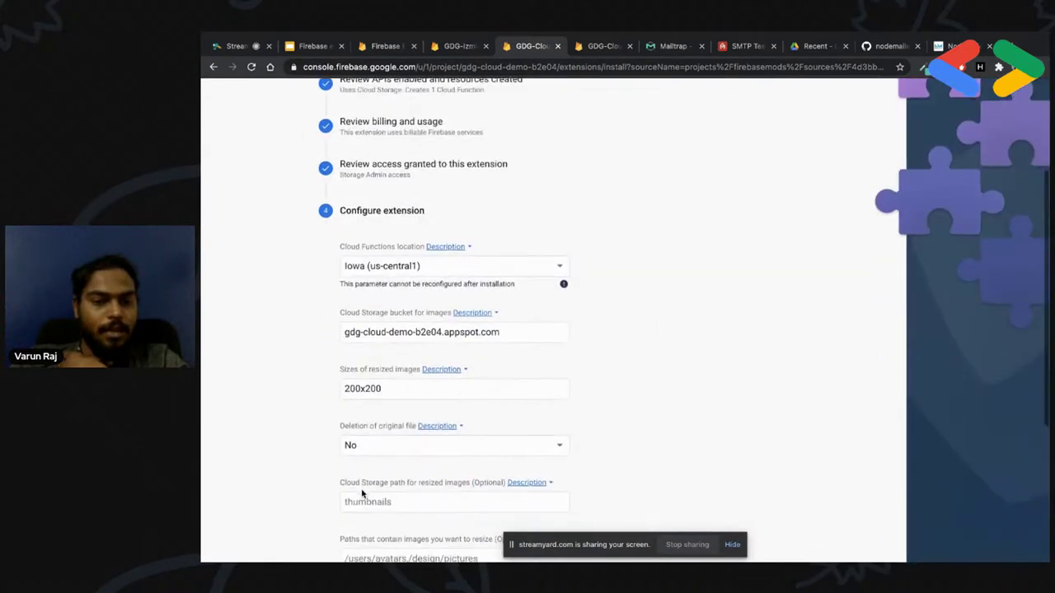
left_click(402, 304)
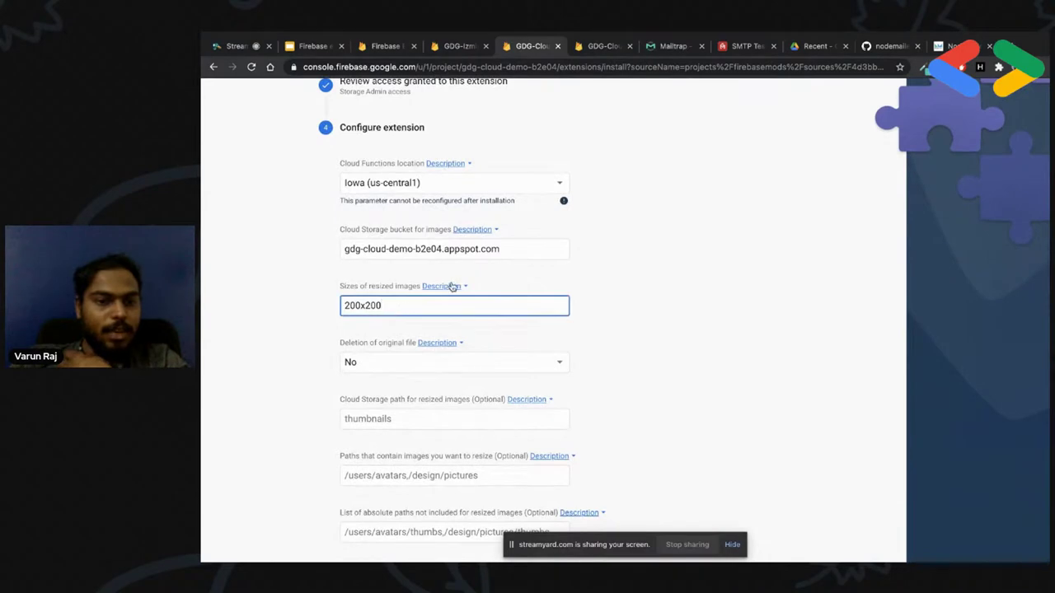
Set the resized-images path to thumb and the paths to resize to /pictures
scroll(400, 308, "down", 1)
scroll(426, 310, "up", 1)
scroll(426, 311, "down", 2)
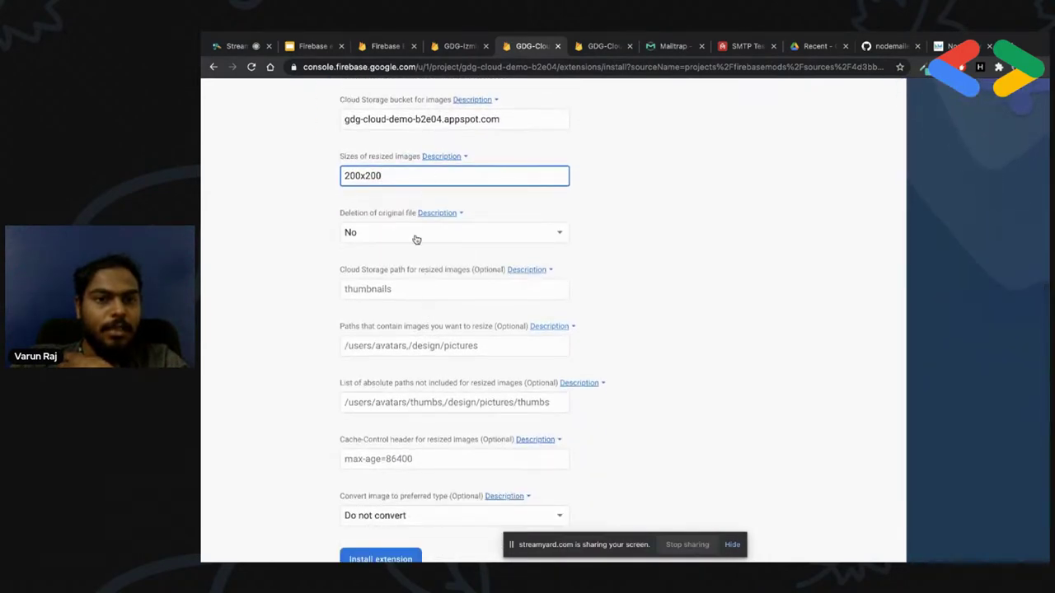
left_click(511, 121)
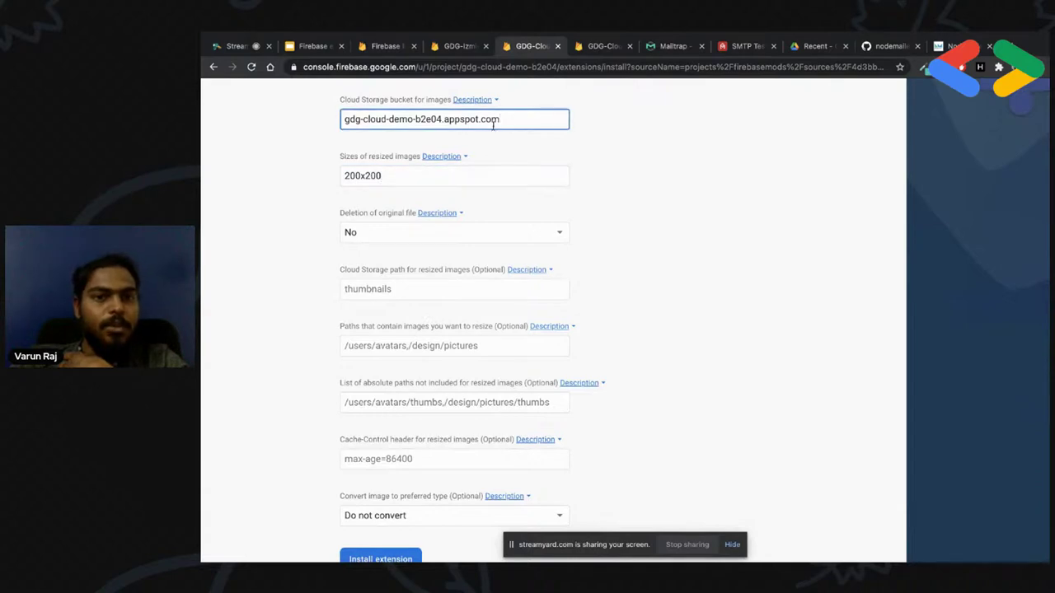
left_click_drag(511, 120, 345, 119)
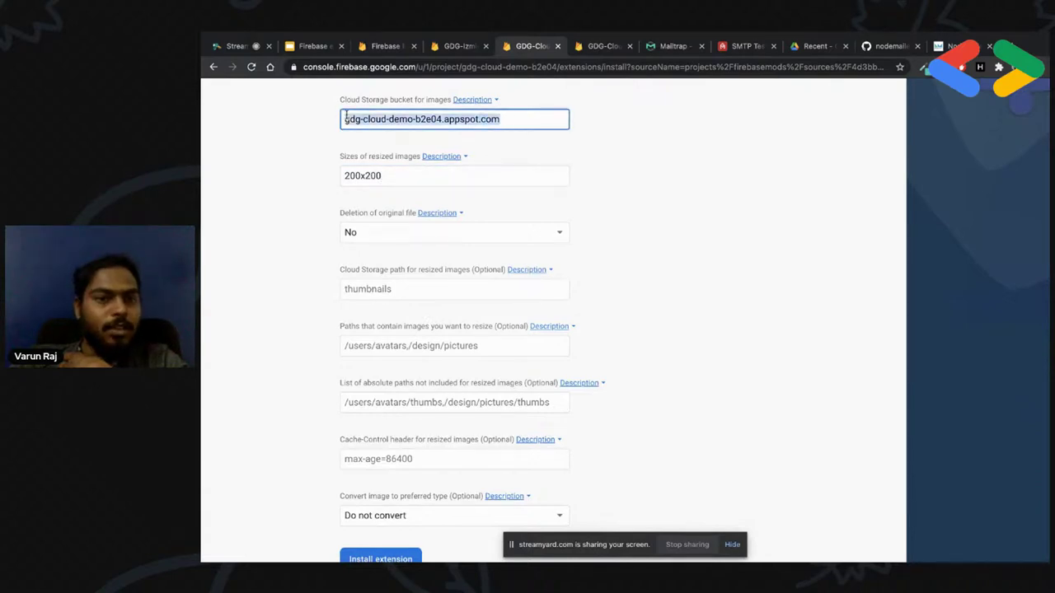
left_click(400, 289)
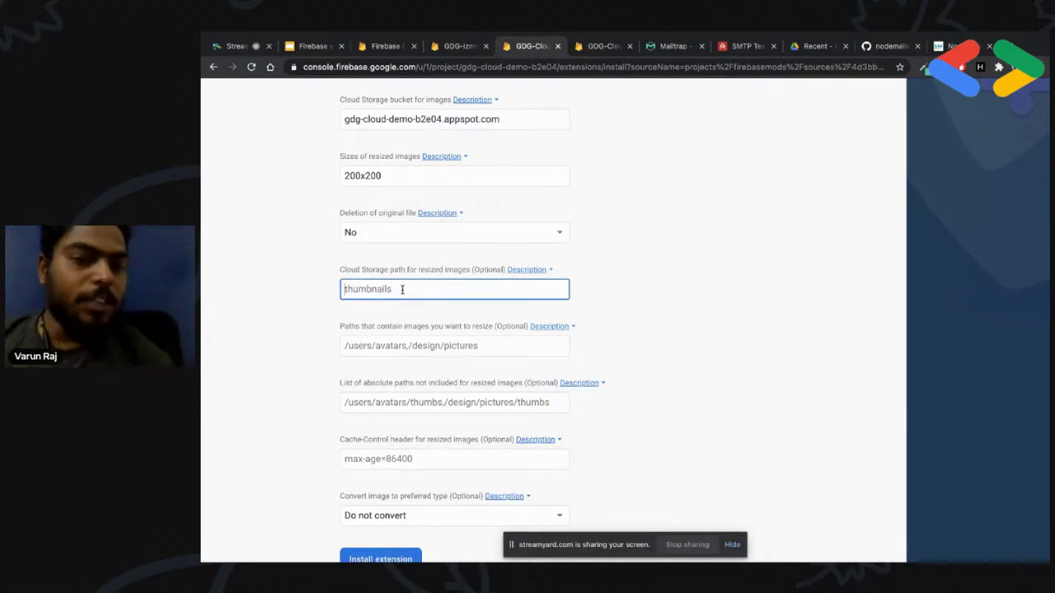
key("ctrl+a")
type("thumb")
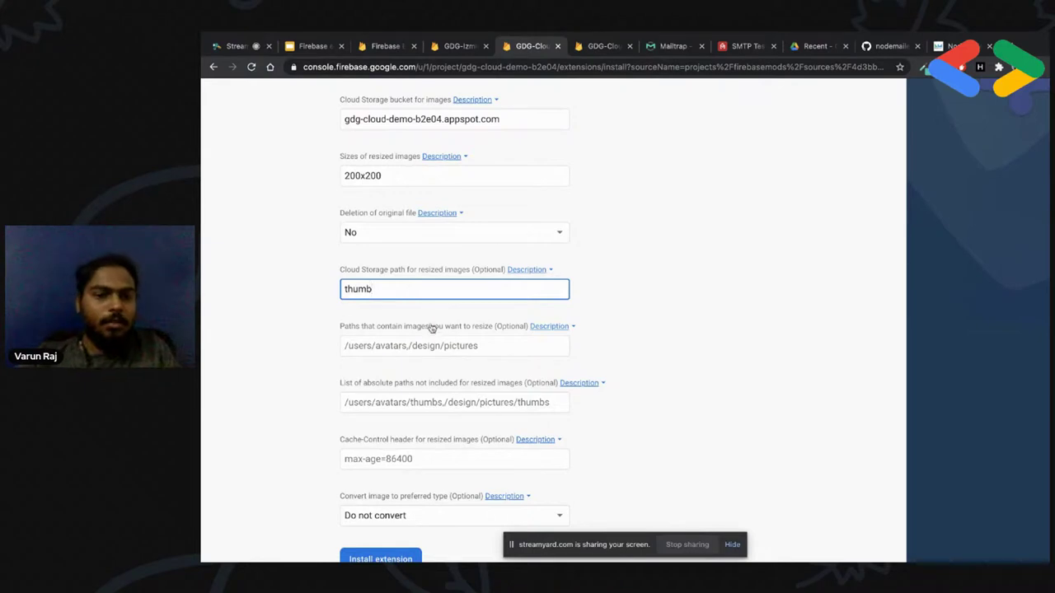
left_click(430, 350)
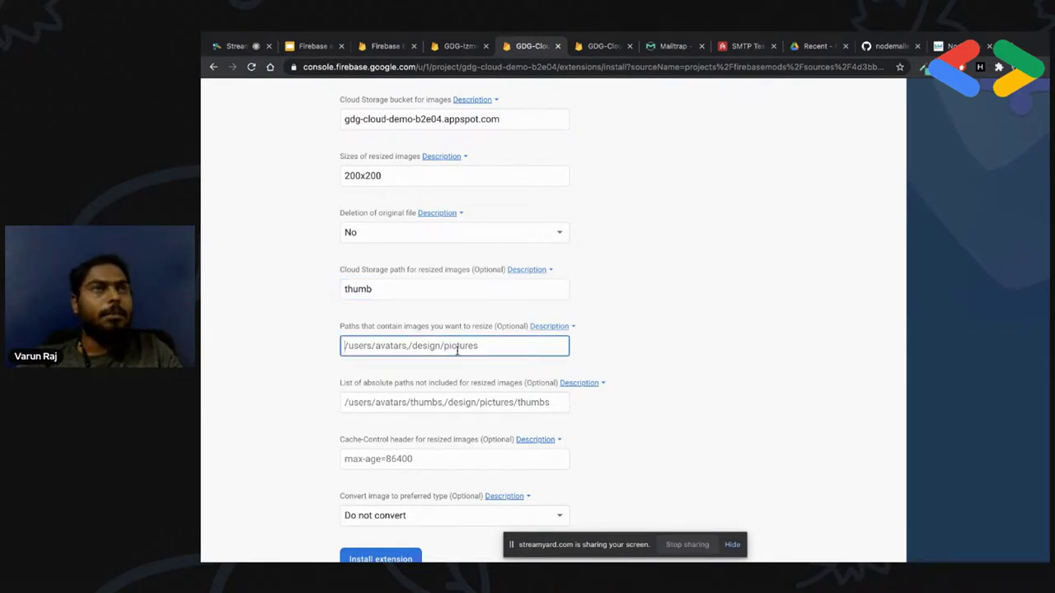
type("/")
key("BackSpace")
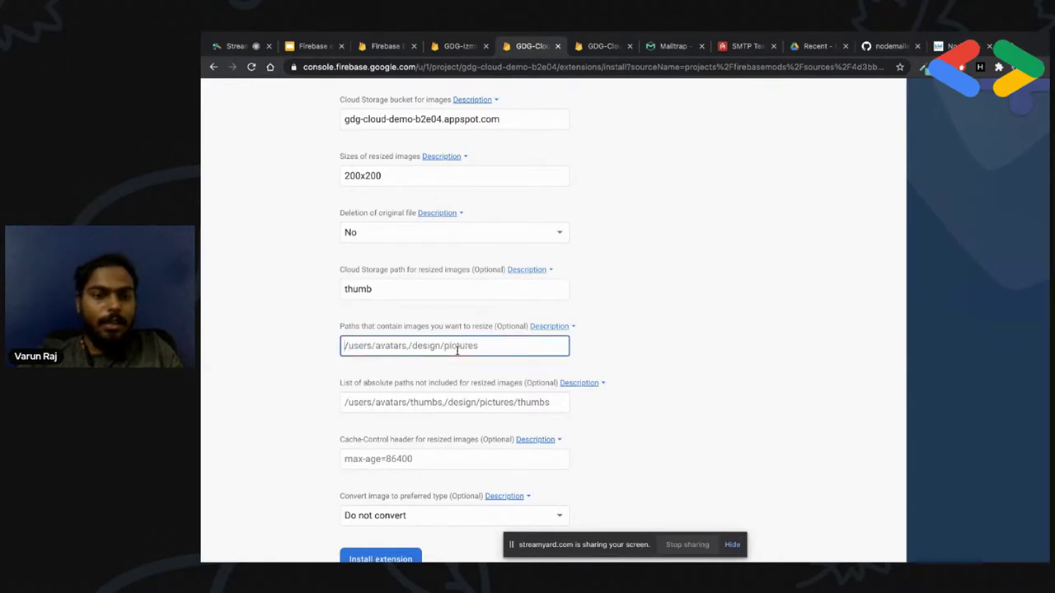
type("/pictures")
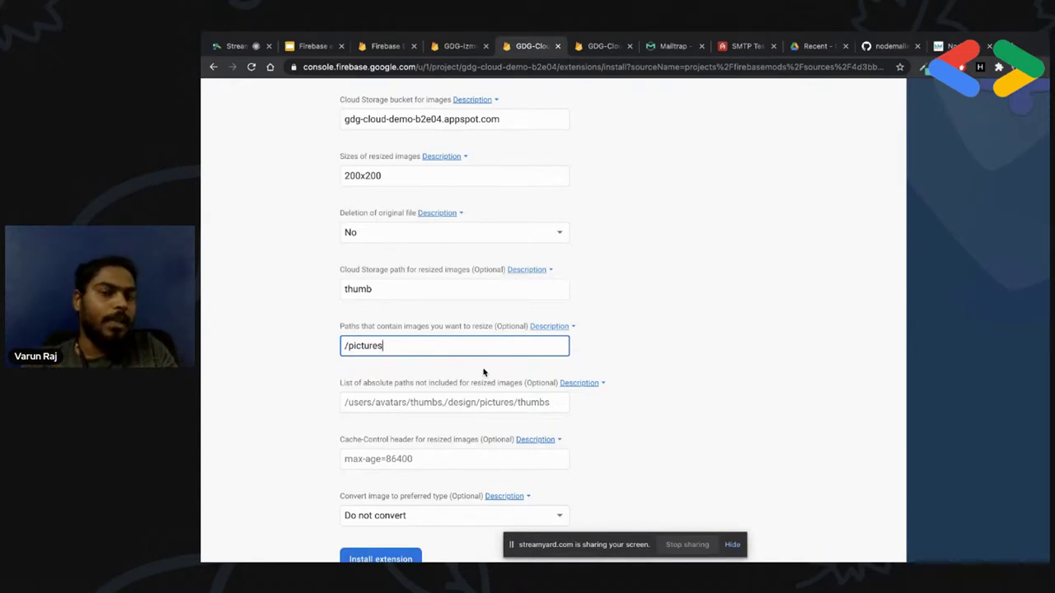
left_click(395, 289)
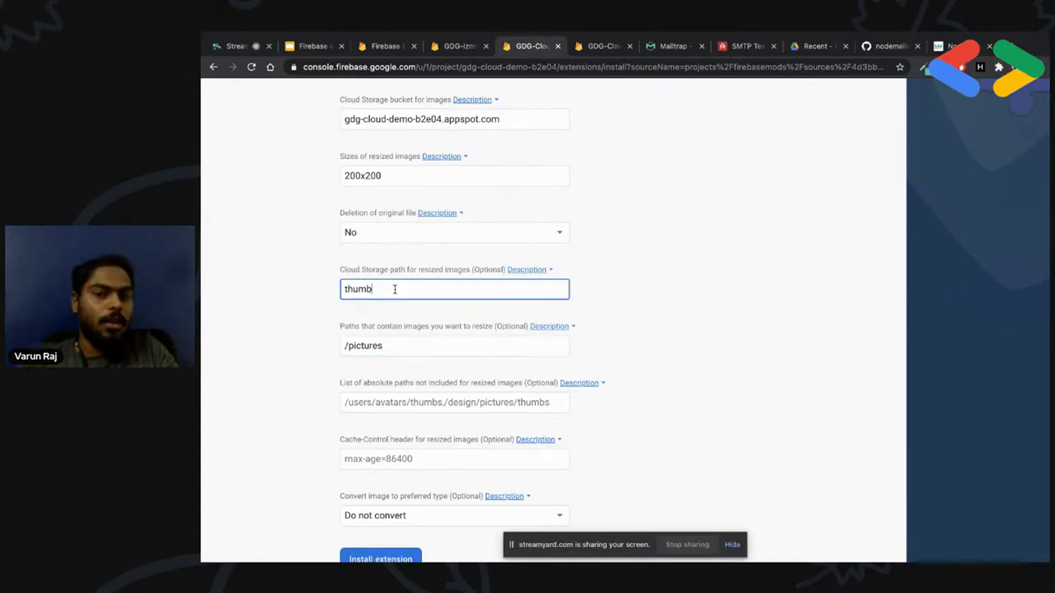
Set Convert image type to jpg and start installing Resize Images
scroll(391, 306, "down", 1)
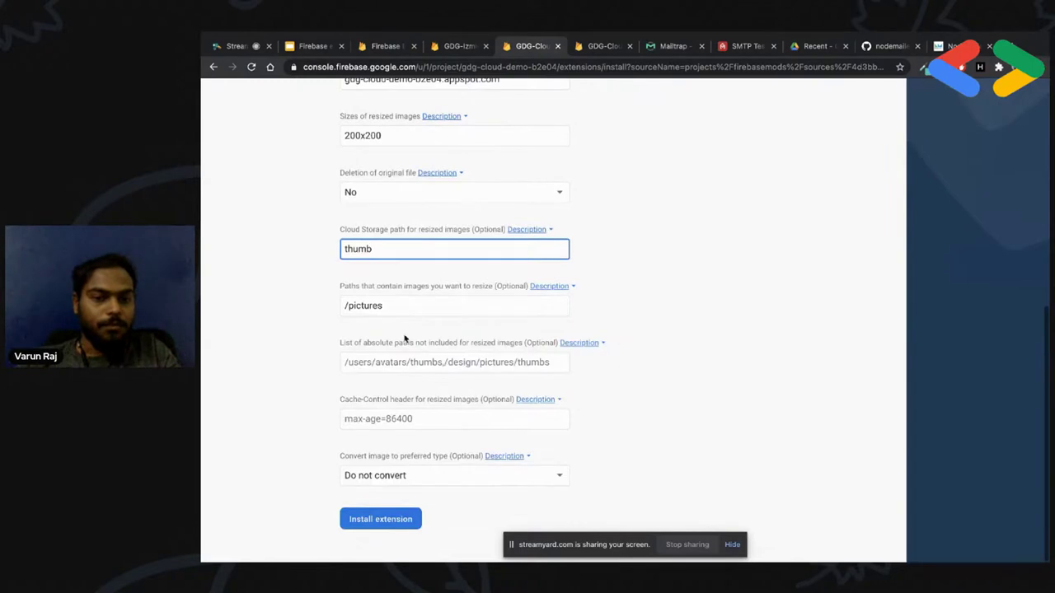
left_click(448, 364)
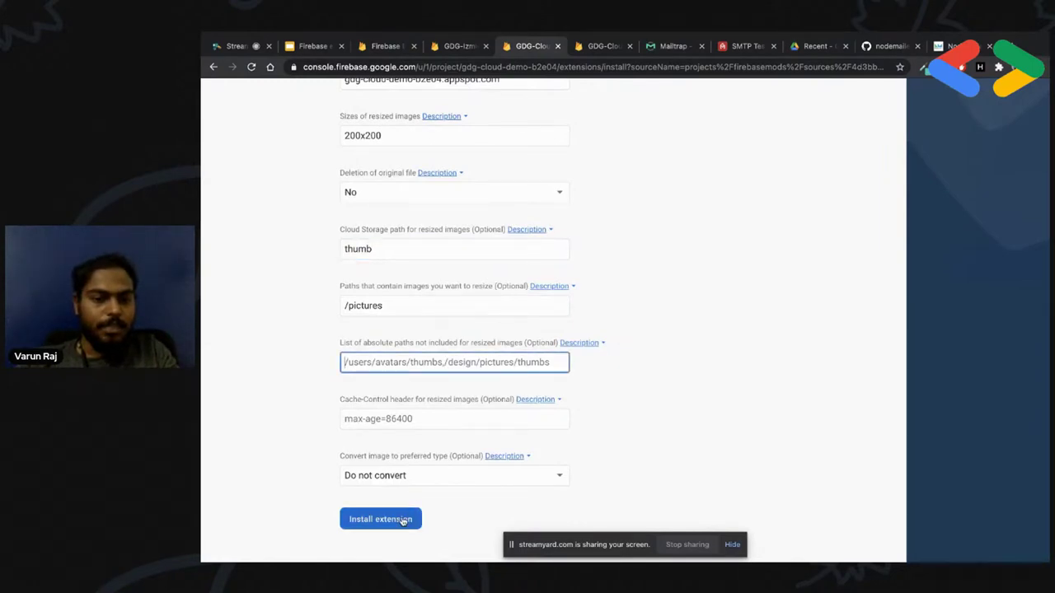
left_click(421, 475)
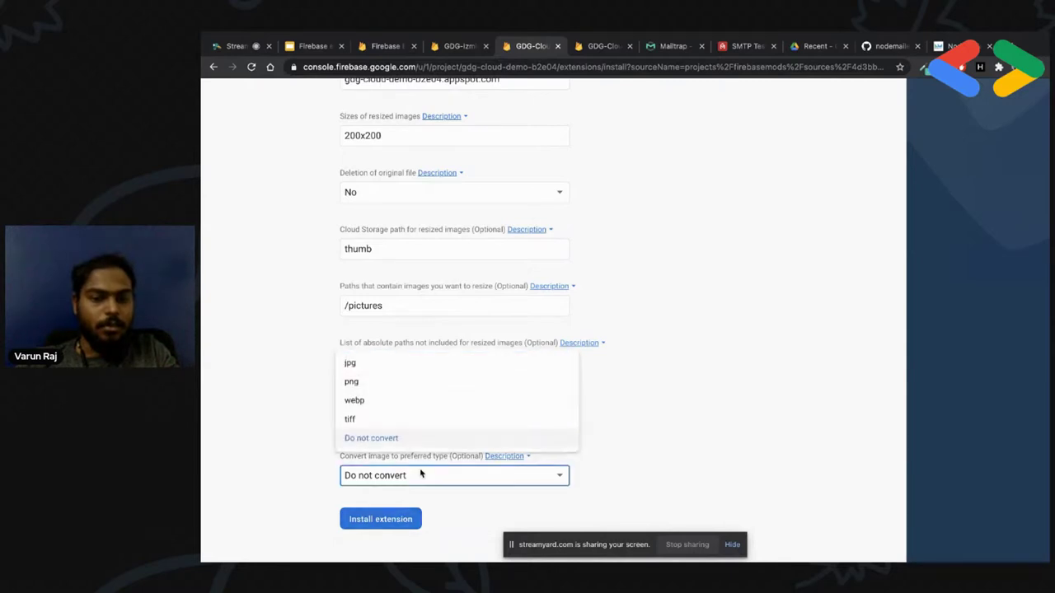
left_click(375, 382)
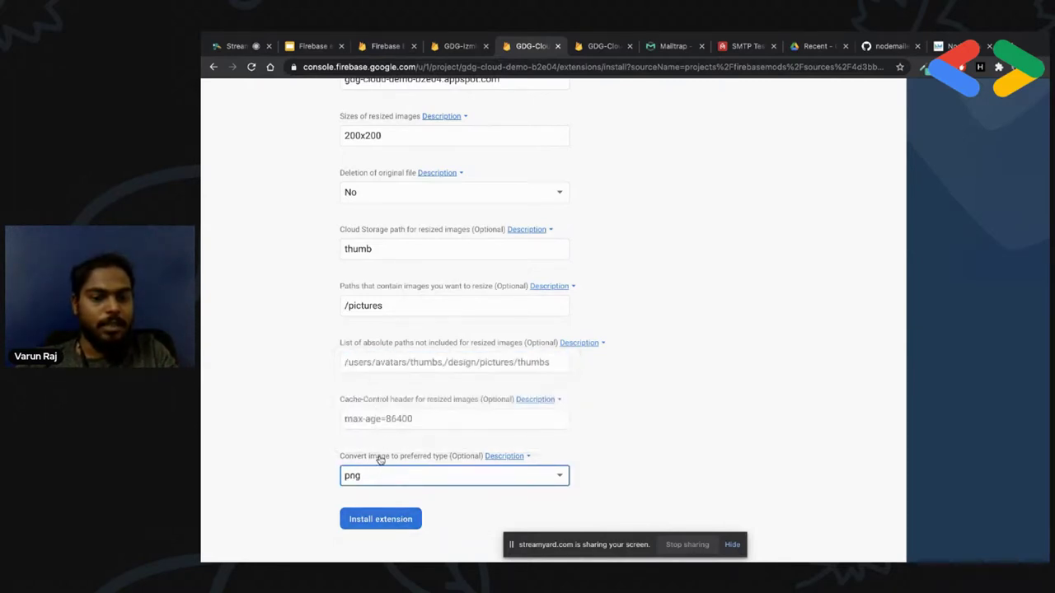
left_click(366, 476)
left_click(355, 395)
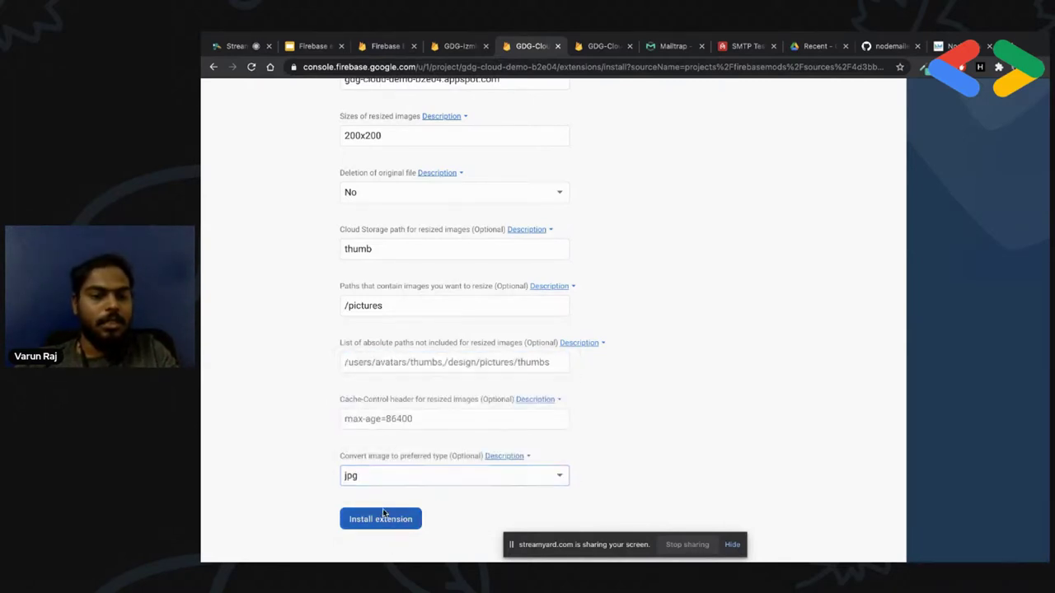
left_click(384, 513)
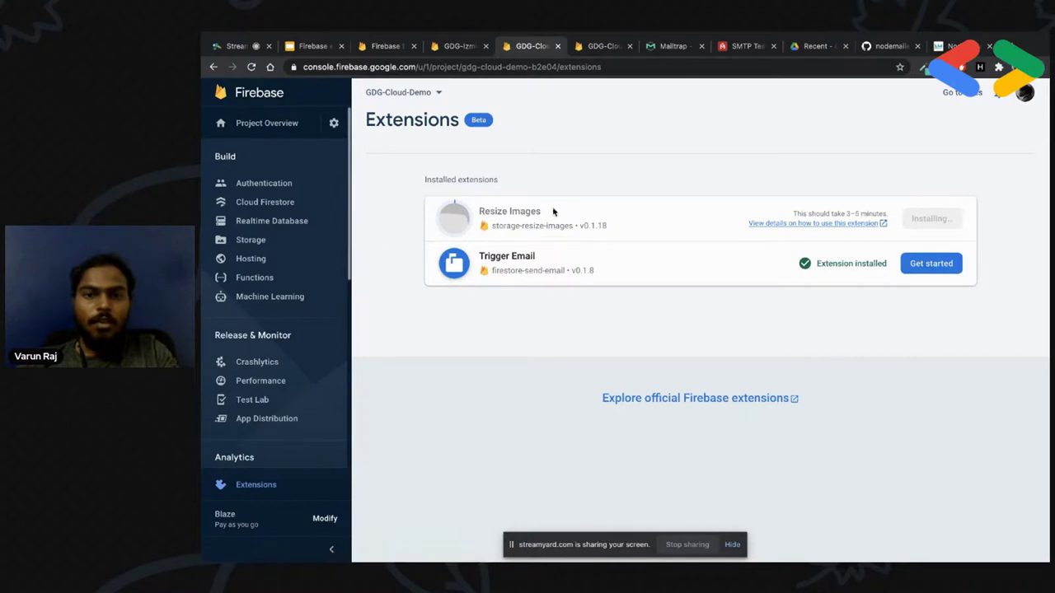
Set up Cloud Storage with the default rules and a default bucket in nam5 (us-central)
left_click(274, 244)
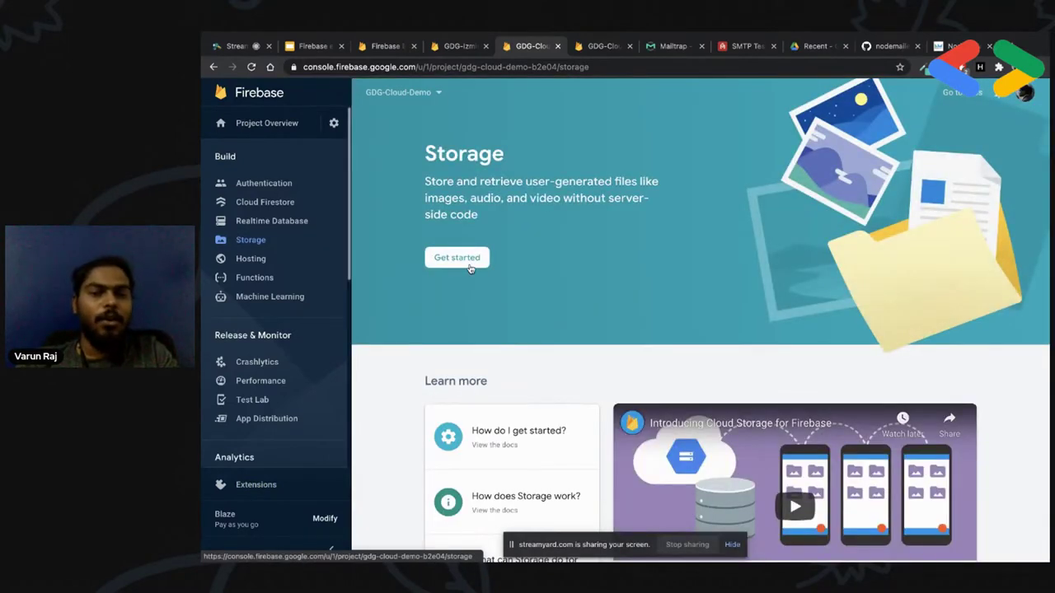
left_click(469, 262)
left_click(772, 441)
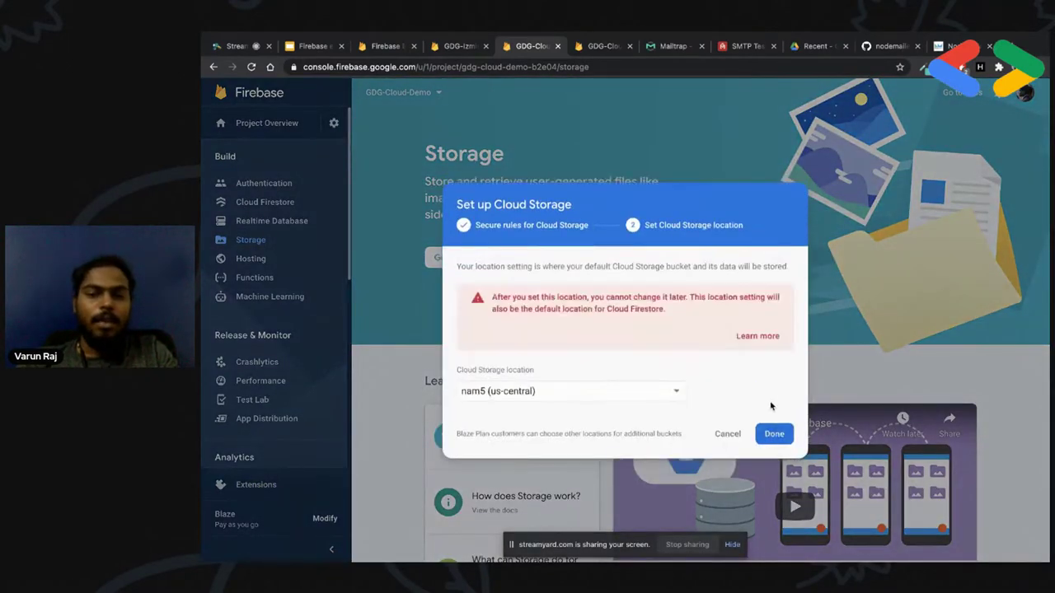
left_click(774, 435)
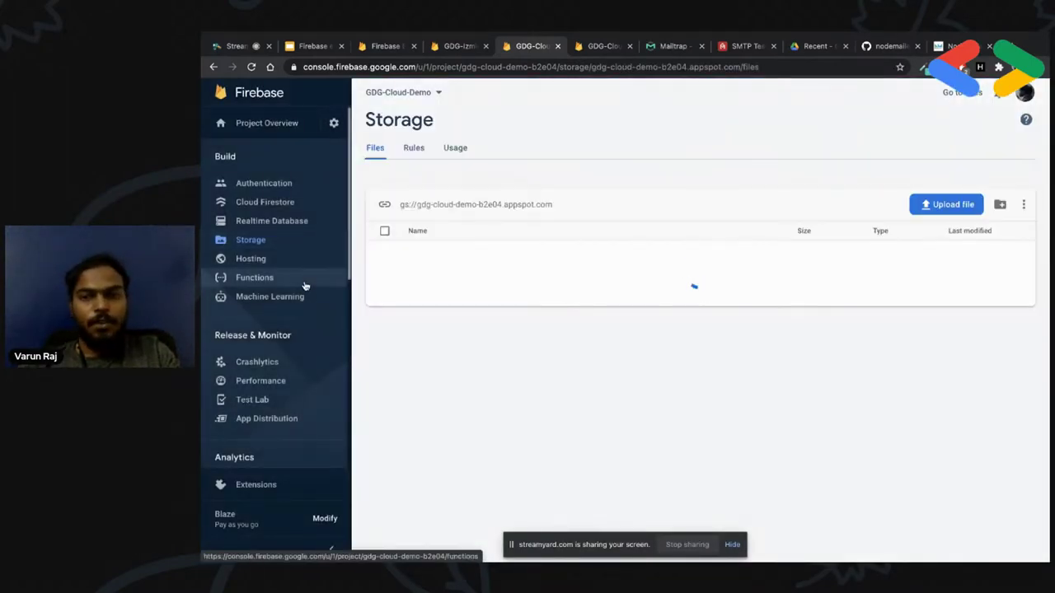
Confirm Trigger Email v0.1.8 is installed and Resize Images v0.1.18 is still installing, then switch tabs
left_click(268, 486)
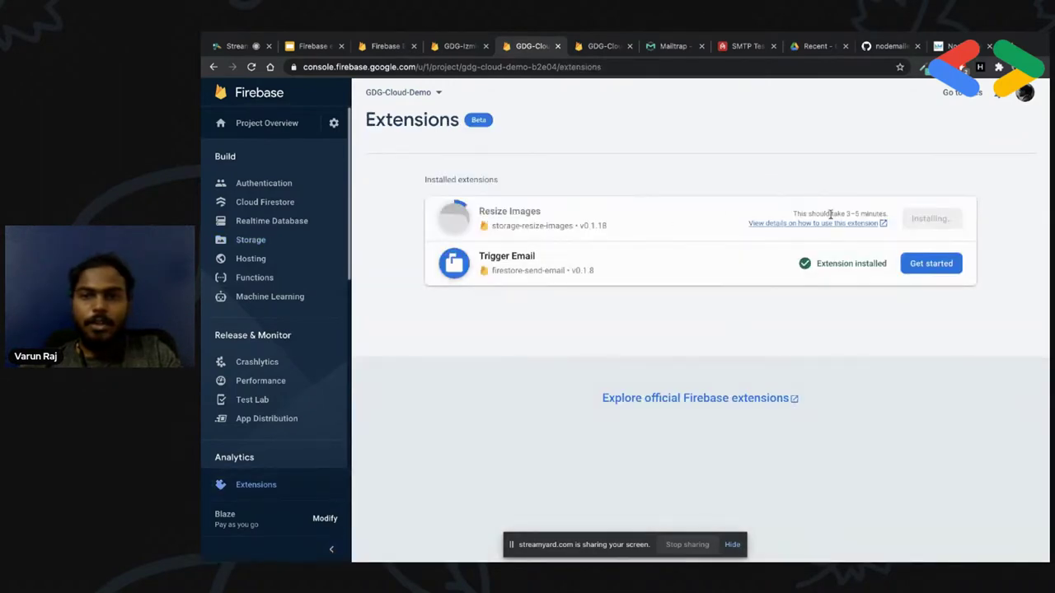
left_click_drag(883, 214, 793, 219)
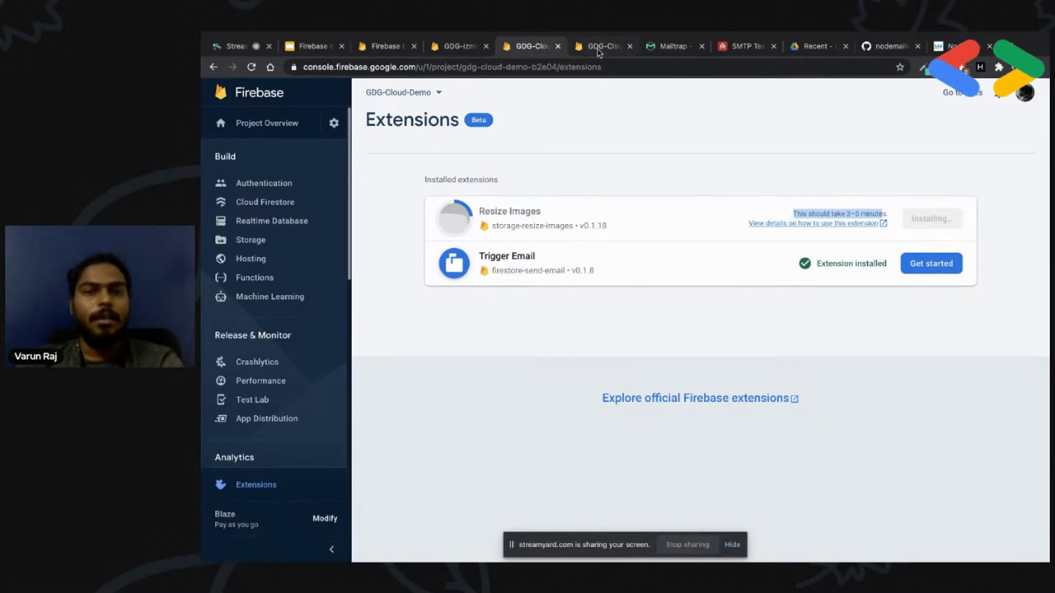
left_click(604, 46)
Go from the Trigger Email page back to the catalogue and browse Stripe, Mailchimp, Translate Text and others
left_click(400, 47)
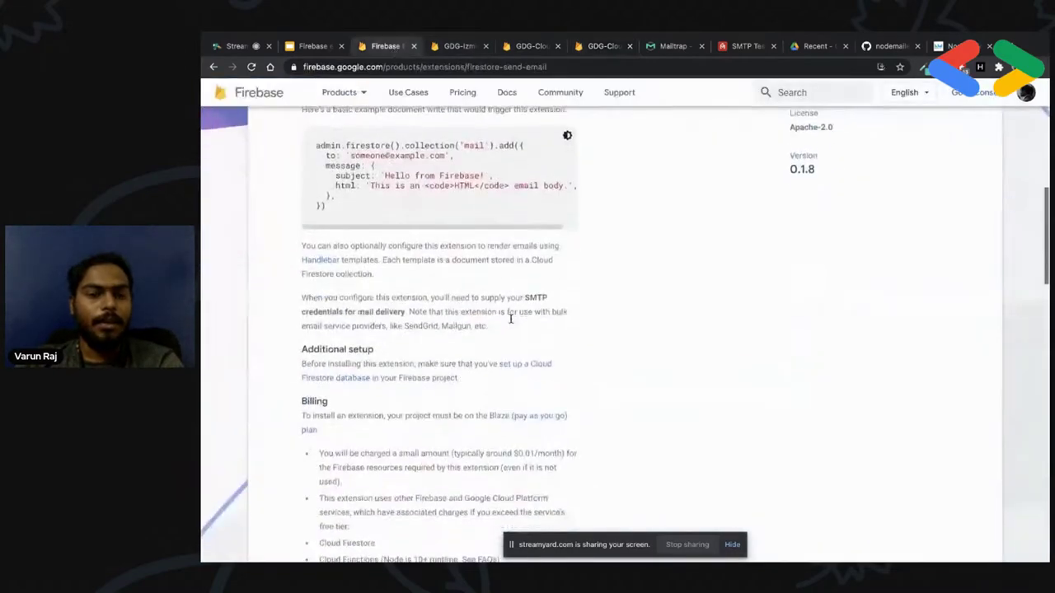
scroll(511, 321, "up", 10)
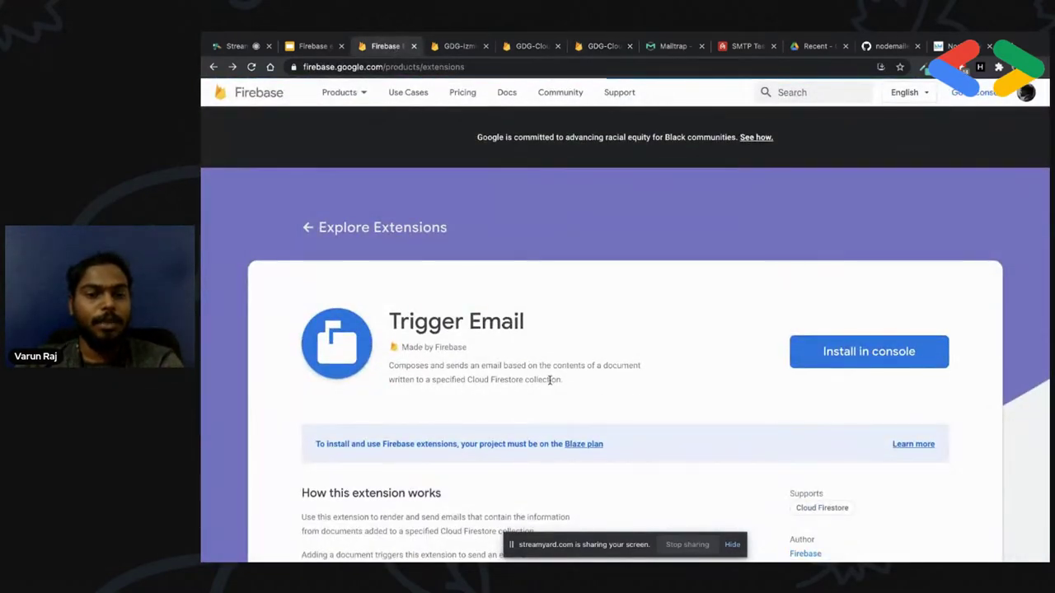
key("alt+Left")
scroll(551, 385, "down", 5)
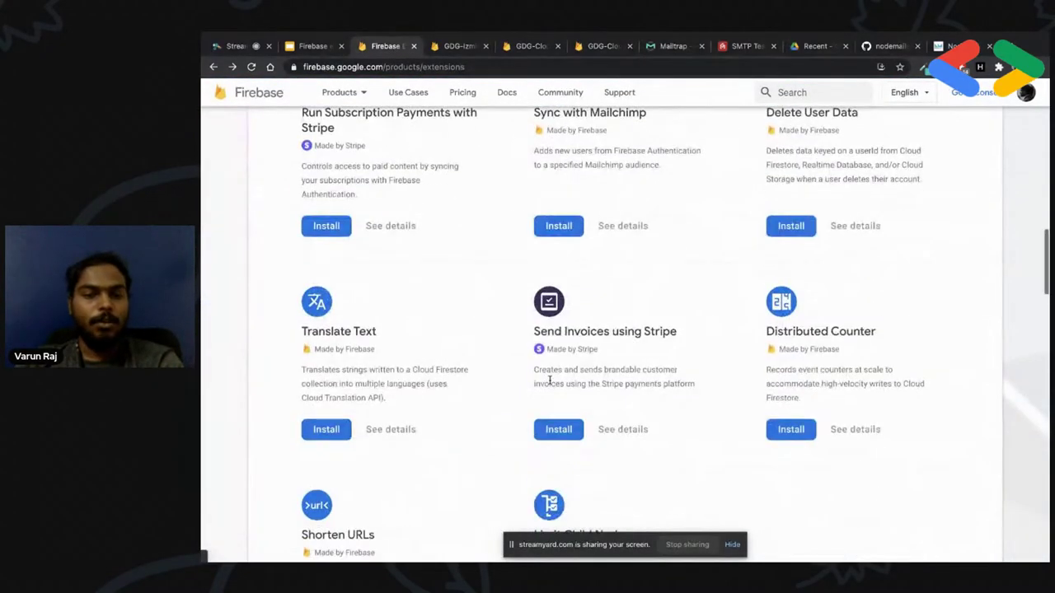
scroll(548, 466, "down", 2)
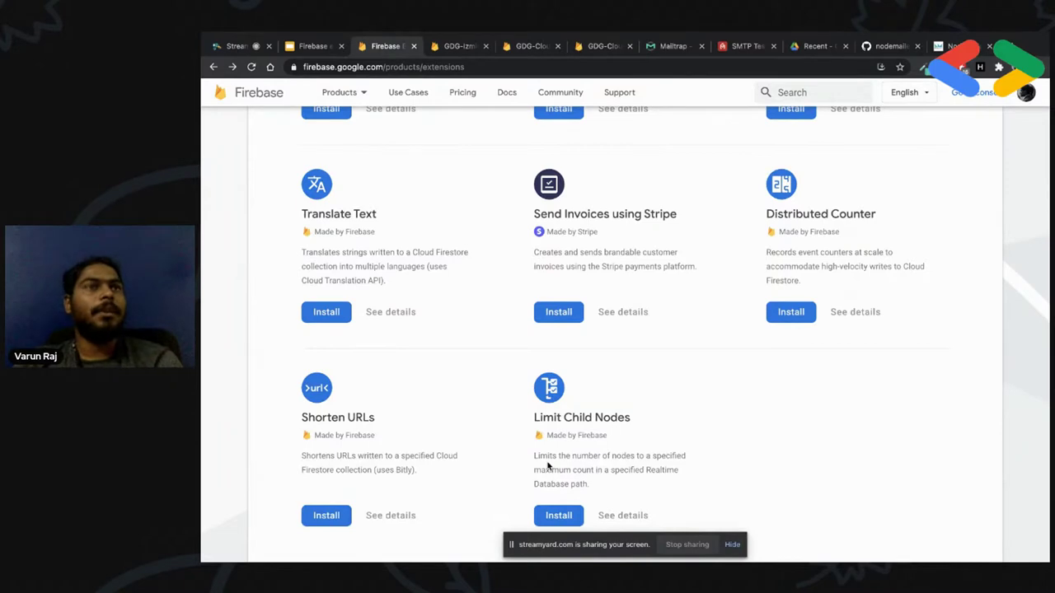
scroll(630, 469, "down", 2)
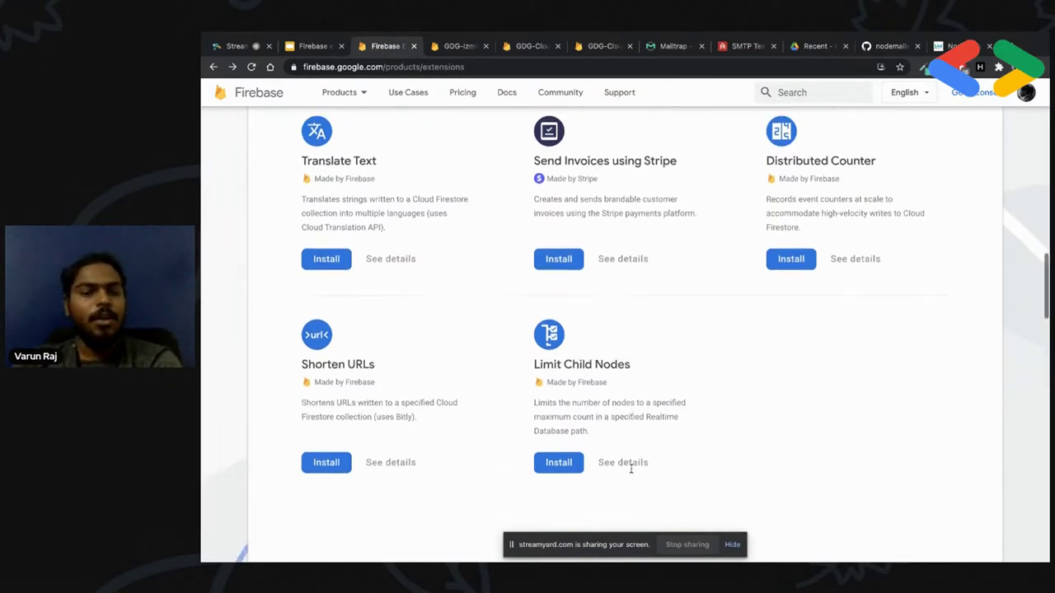
scroll(631, 470, "up", 4)
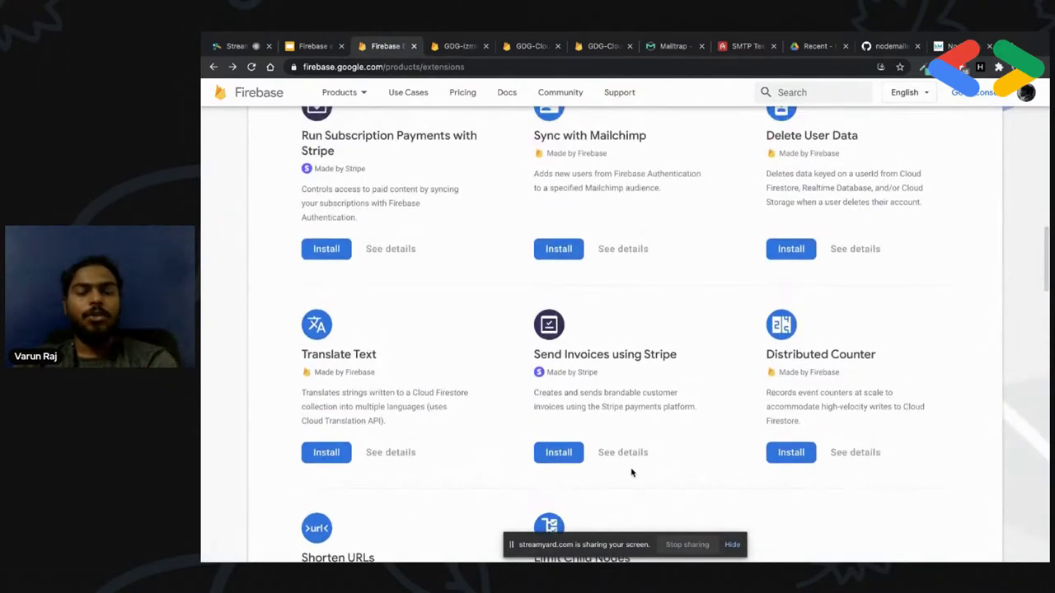